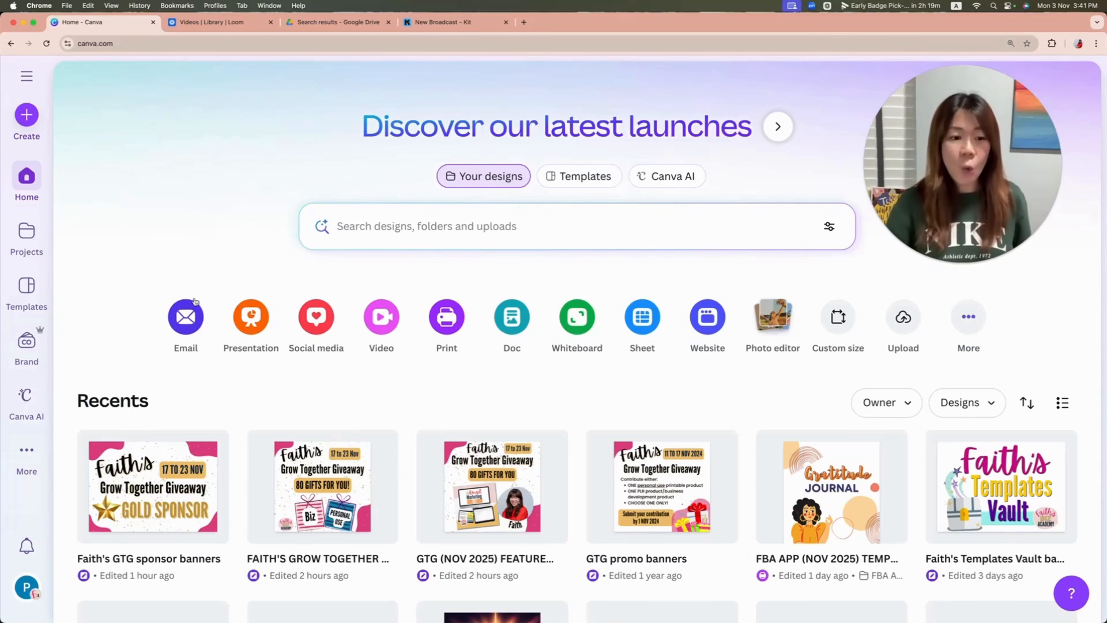
# Step: Create a blank email design and search its templates for "christmas"
pyautogui.click(186, 316)
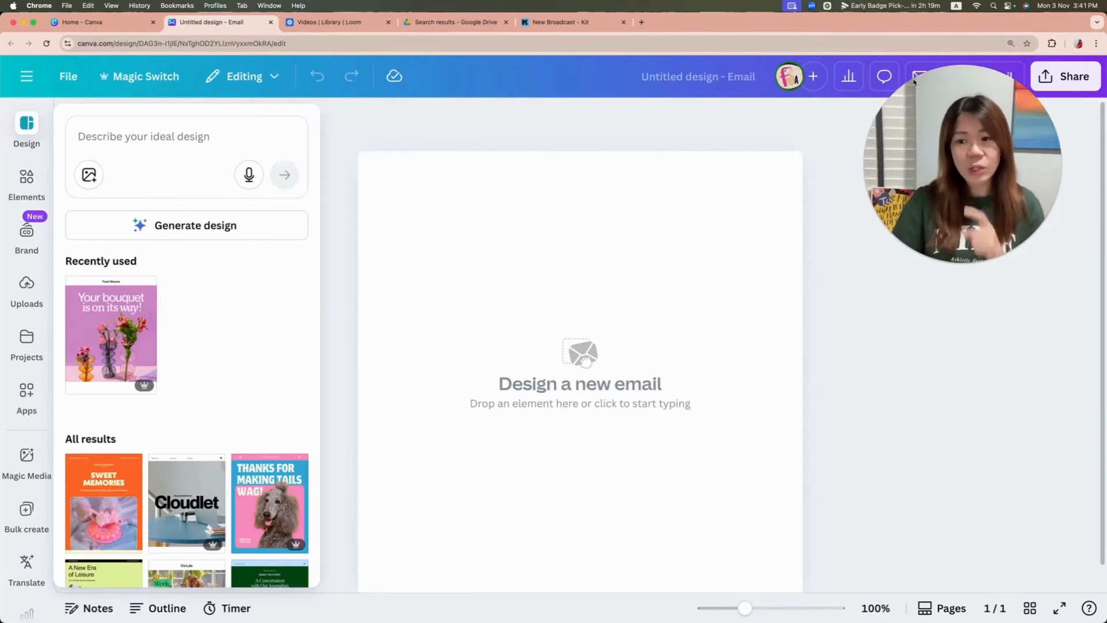
pyautogui.moveTo(975, 154); pyautogui.dragTo(860, 194)
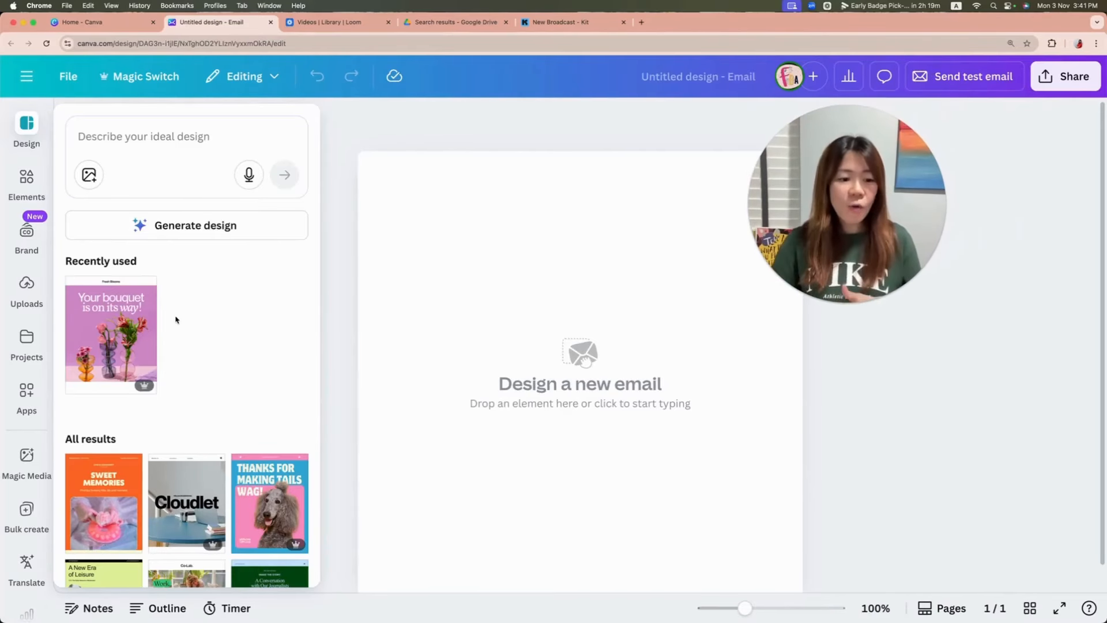
pyautogui.click(193, 141)
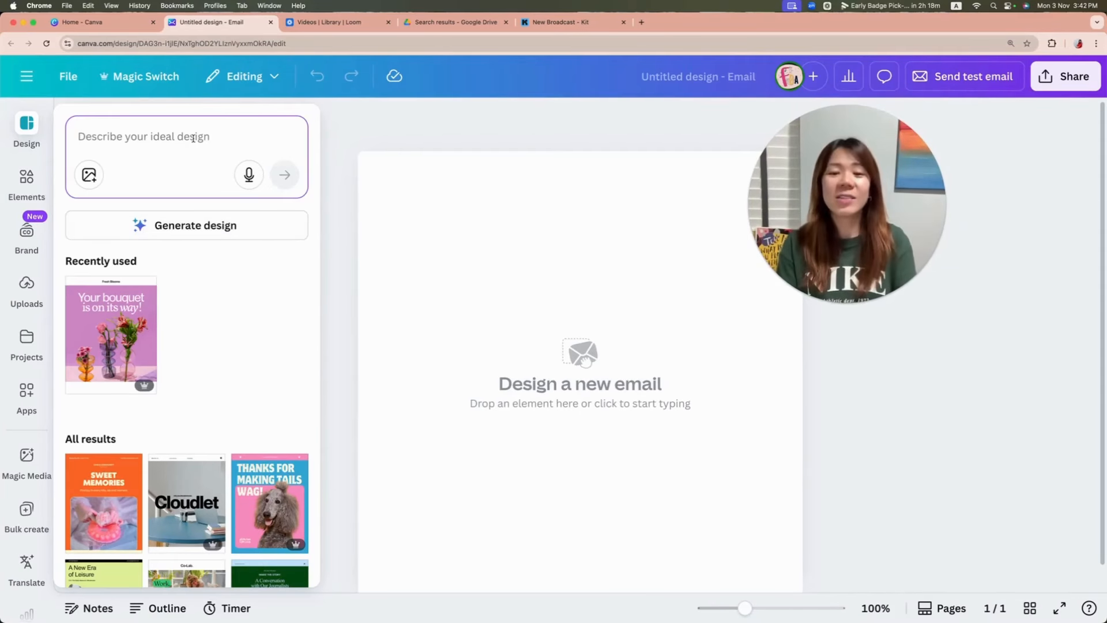
pyautogui.write('christmas')
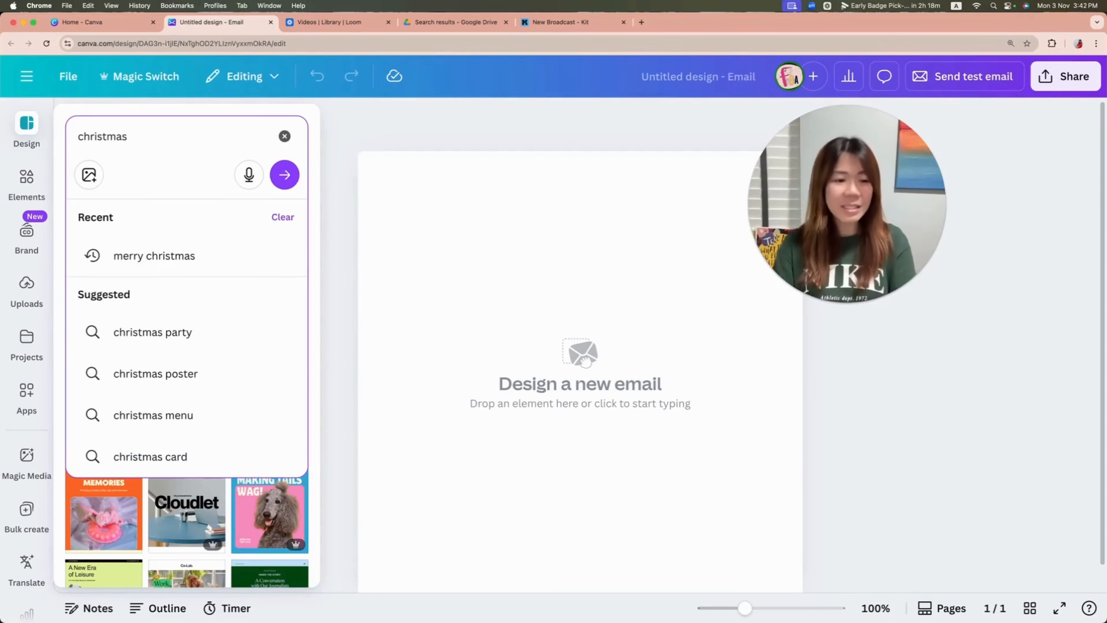
pyautogui.press('Return')
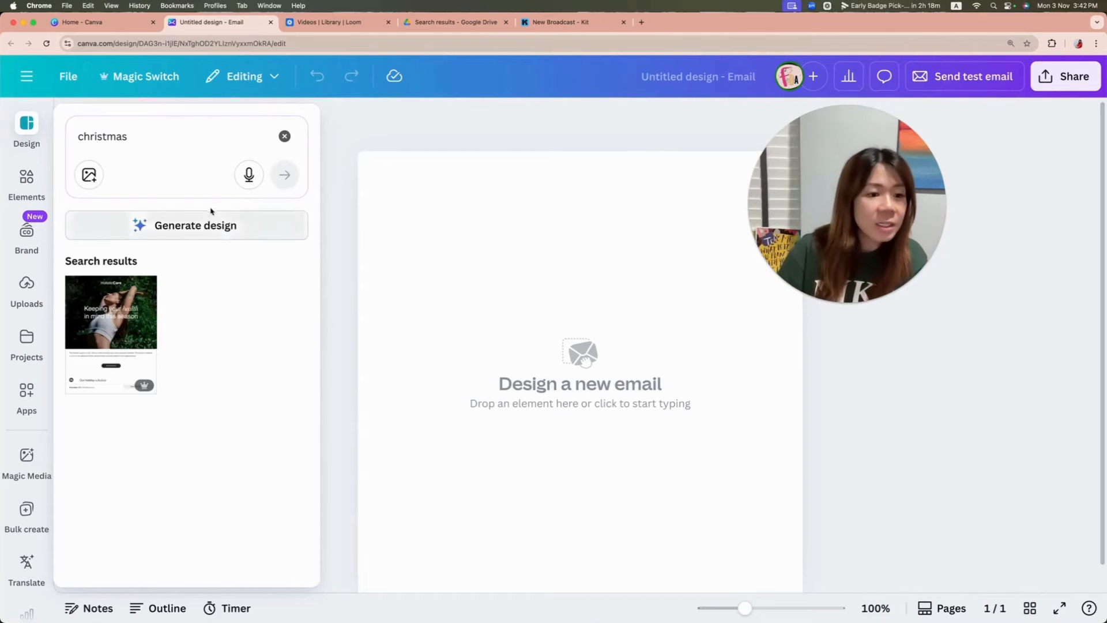
# Step: Change the search to "christmas party", generate a design from it and apply the generated layout to the email
pyautogui.click(153, 136)
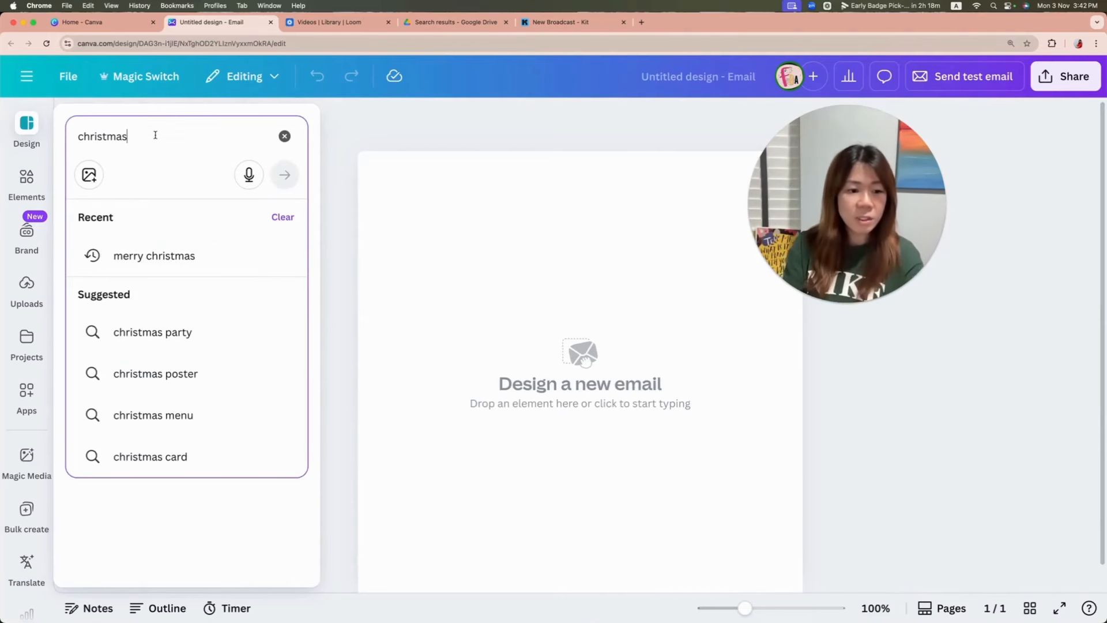
pyautogui.click(185, 332)
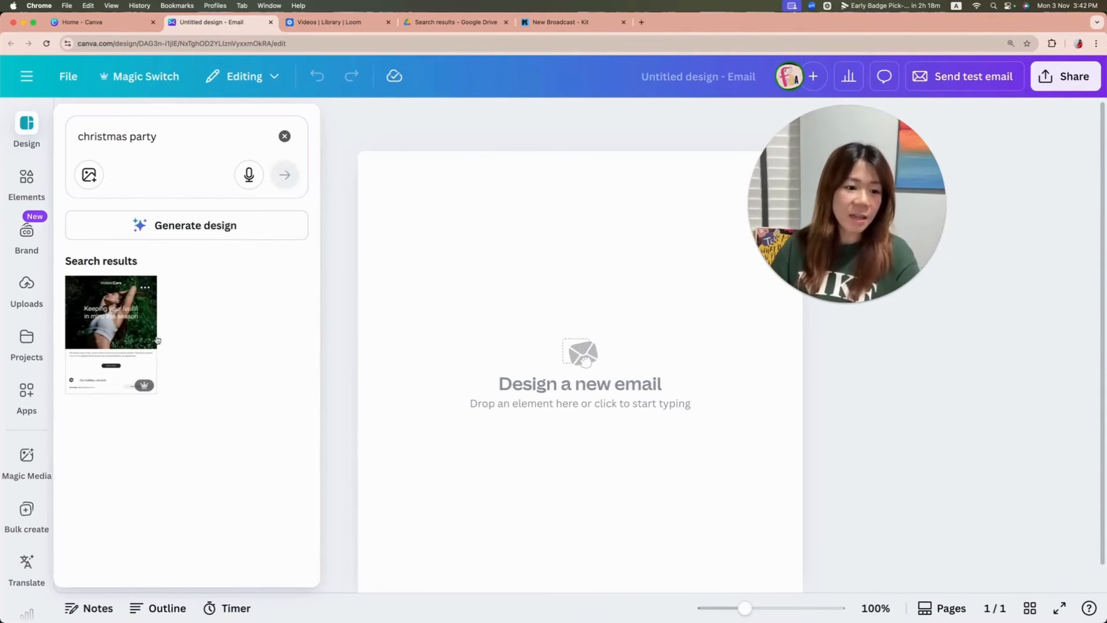
pyautogui.click(251, 232)
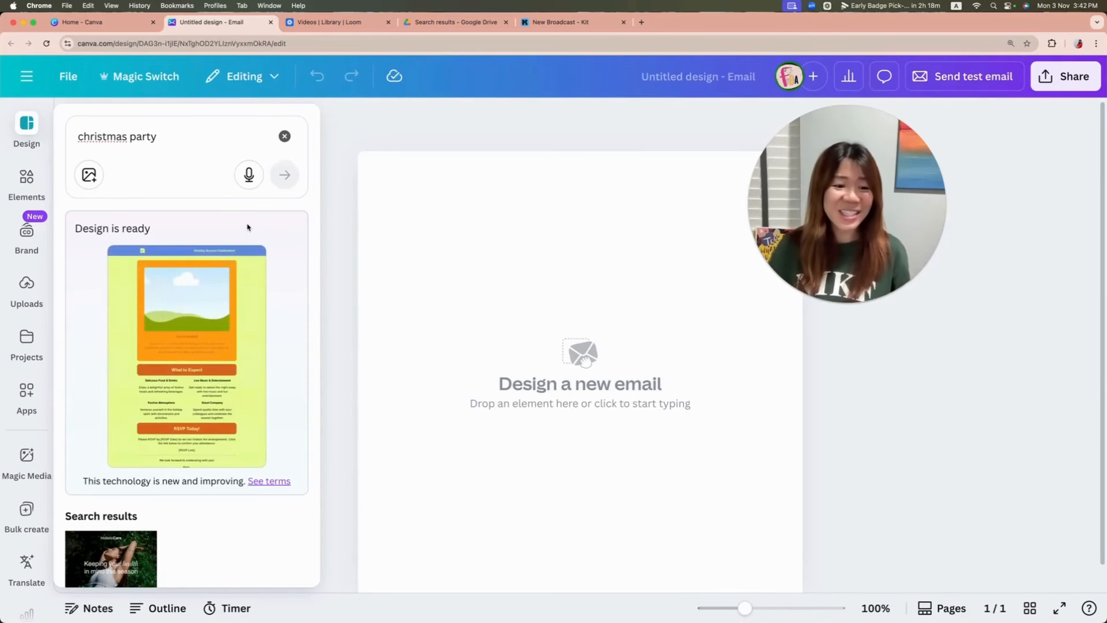
pyautogui.click(206, 314)
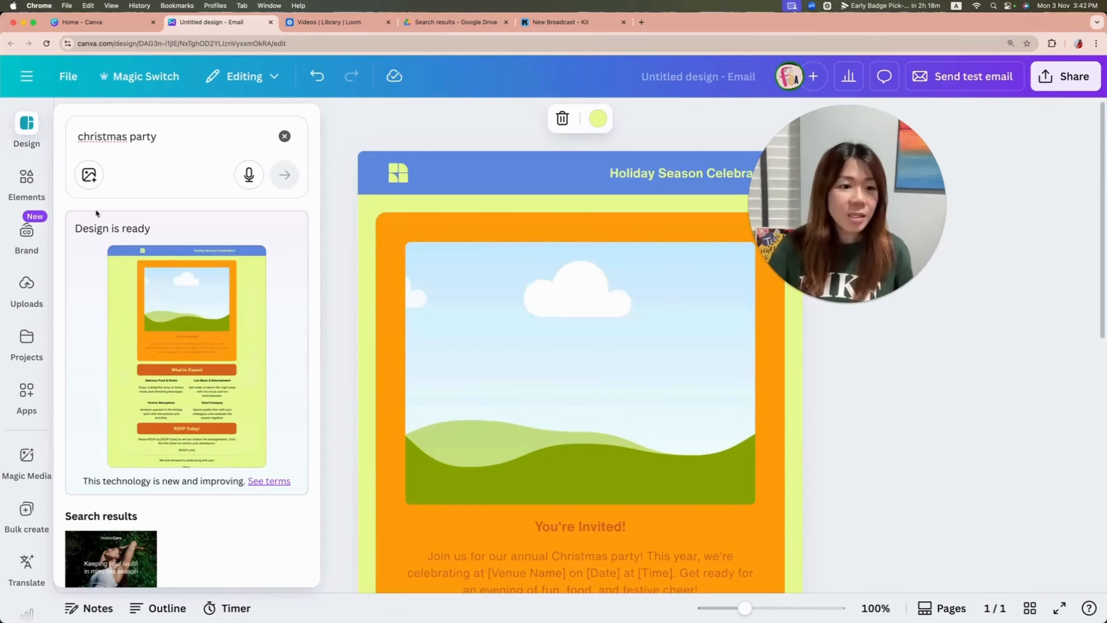
pyautogui.click(91, 179)
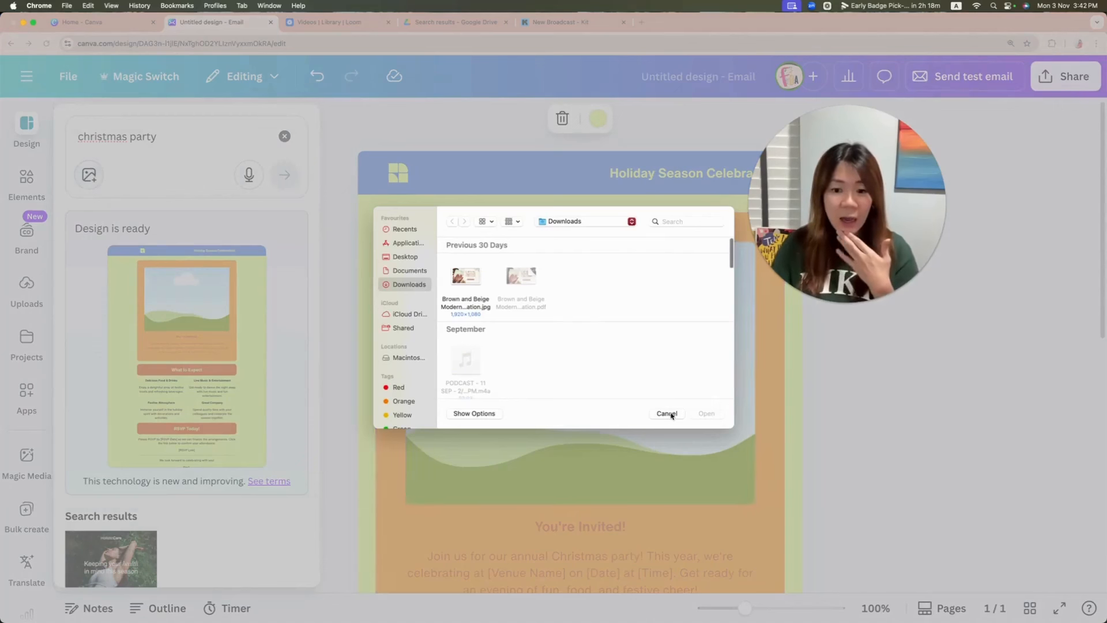
pyautogui.click(671, 415)
pyautogui.scroll(-5, 26, 369)
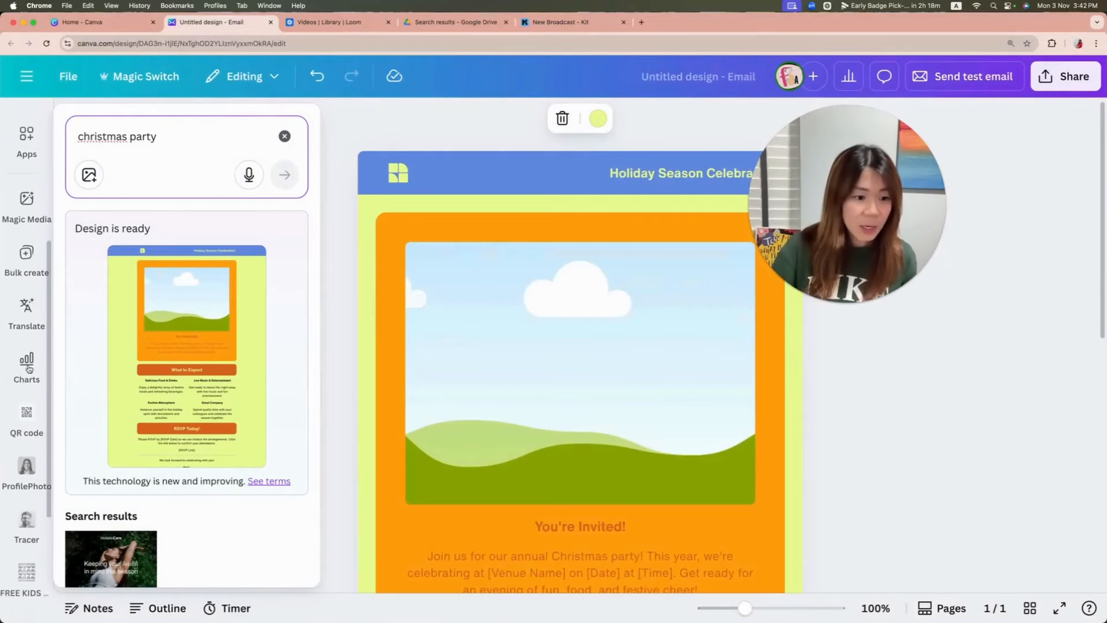
pyautogui.scroll(-4, 28, 369)
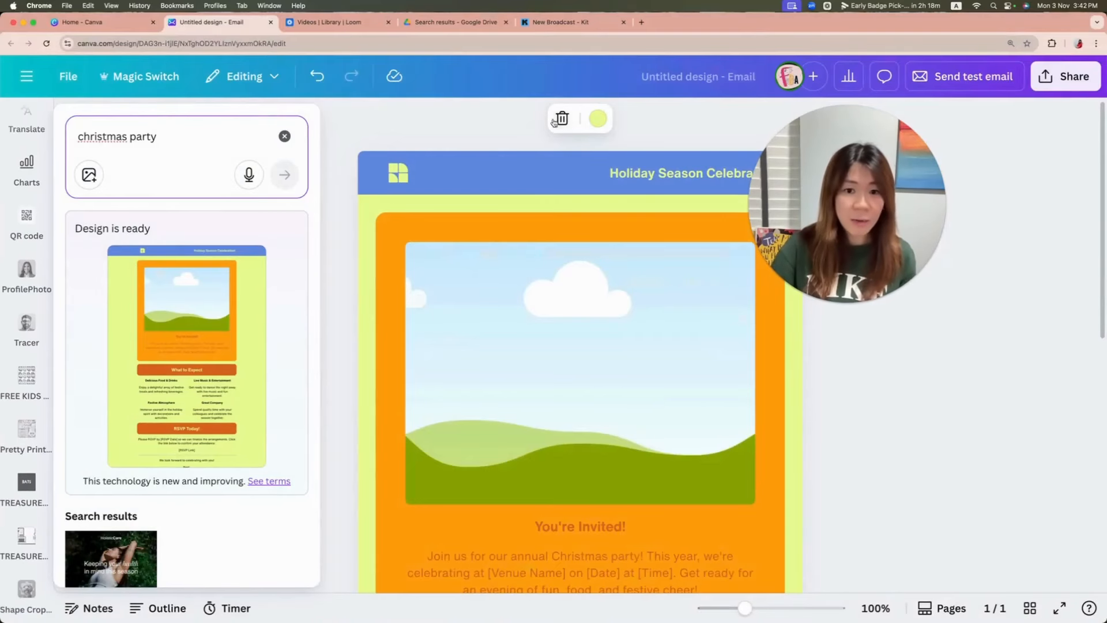
# Step: Set the email's page background to the dark pink swatch of the Faith's Biz Academy palette
pyautogui.click(598, 118)
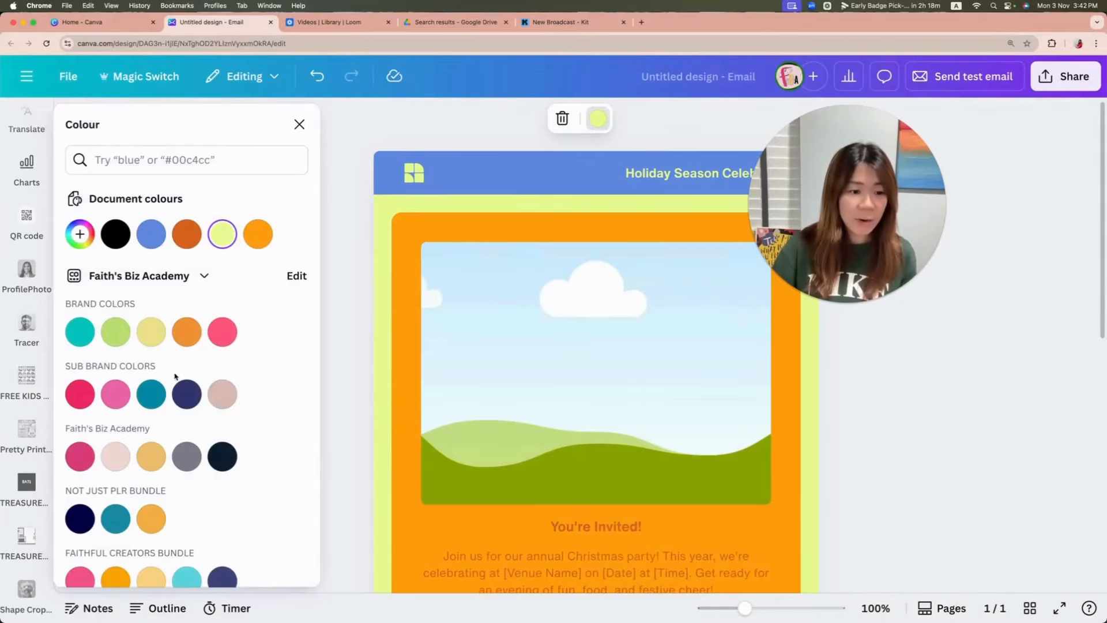
pyautogui.scroll(-2, 196, 369)
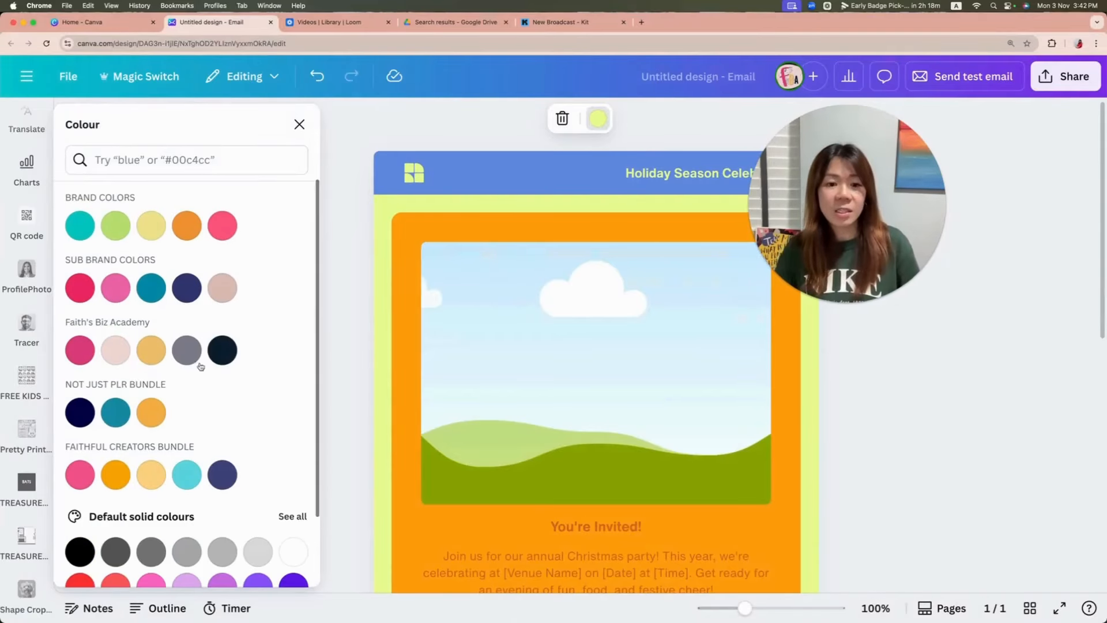
pyautogui.click(79, 350)
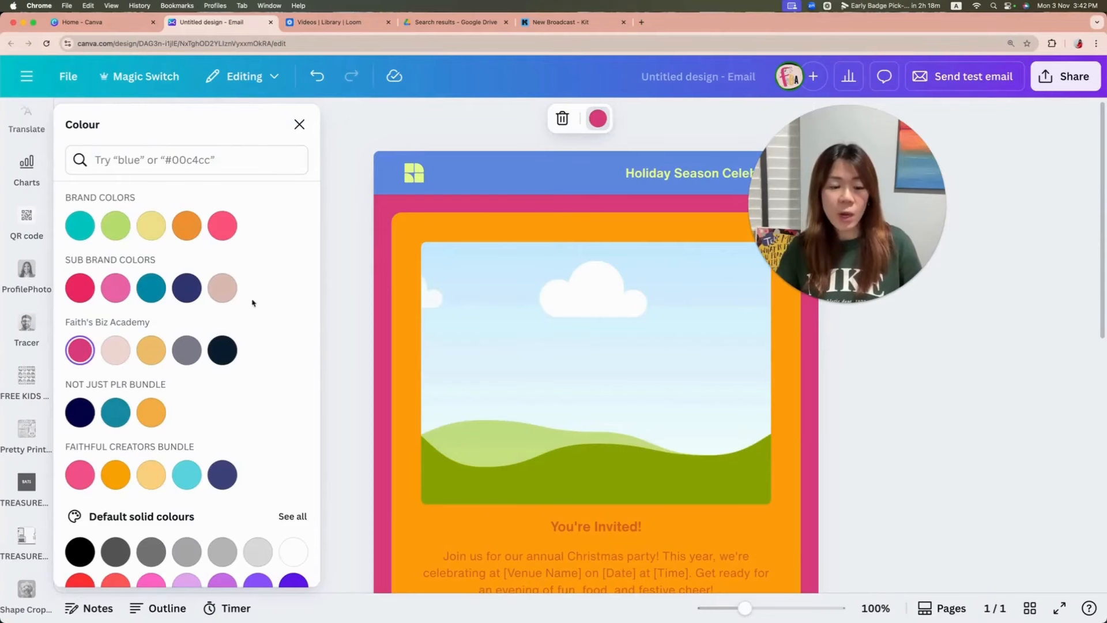
pyautogui.click(517, 227)
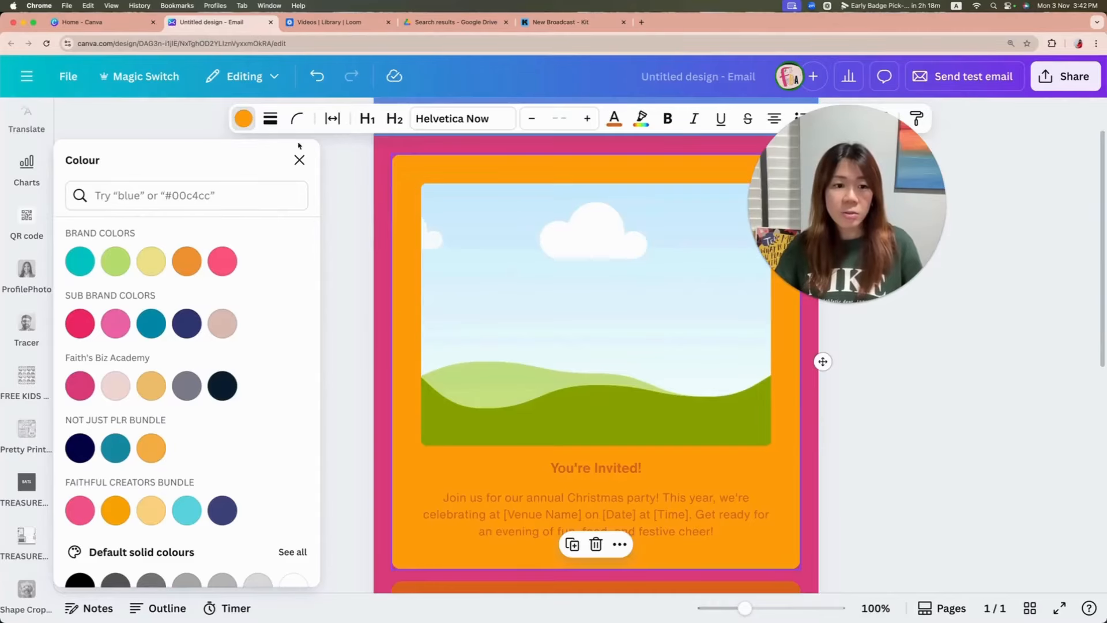
pyautogui.click(299, 160)
pyautogui.scroll(2, 440, 268)
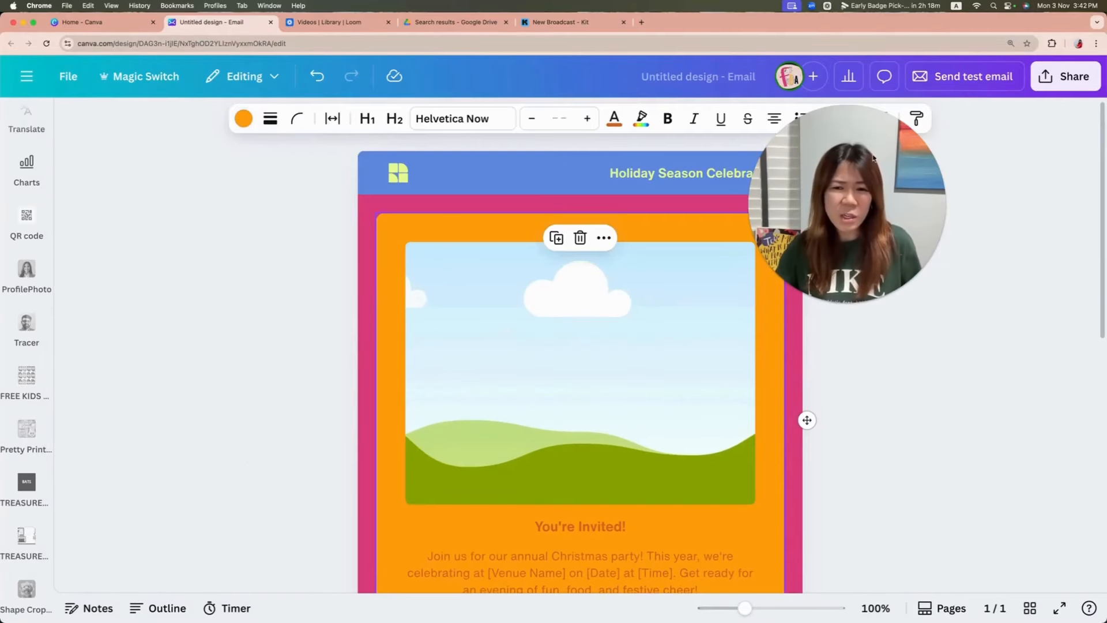
pyautogui.moveTo(874, 159); pyautogui.dragTo(1003, 306)
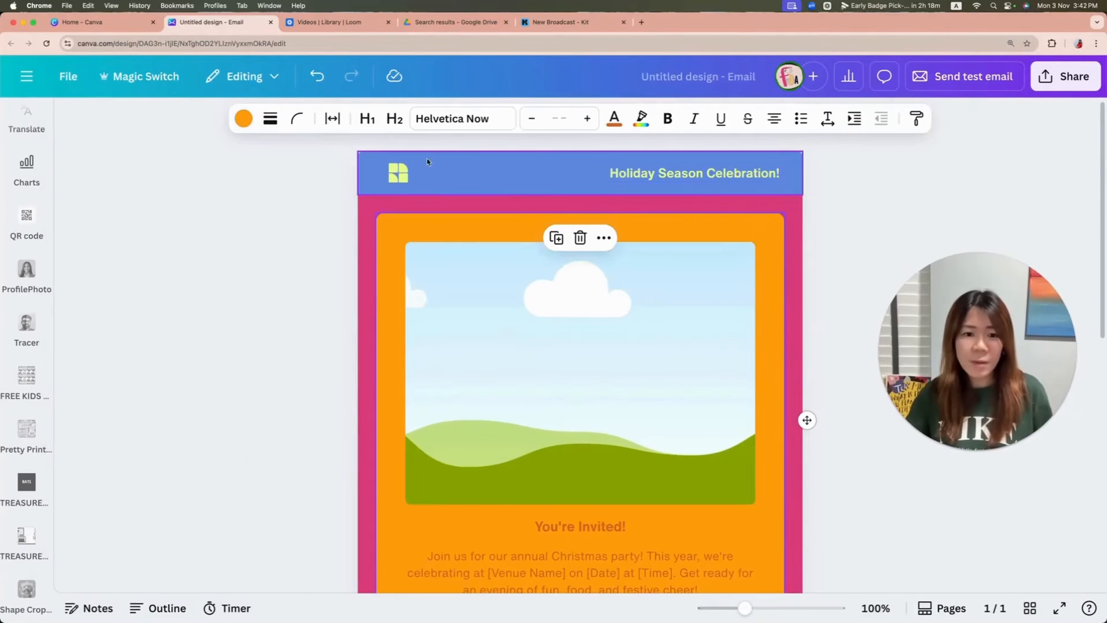
# Step: Change the header bar's fill colour to the default solid red
pyautogui.click(427, 160)
pyautogui.click(517, 117)
pyautogui.scroll(-3, 139, 281)
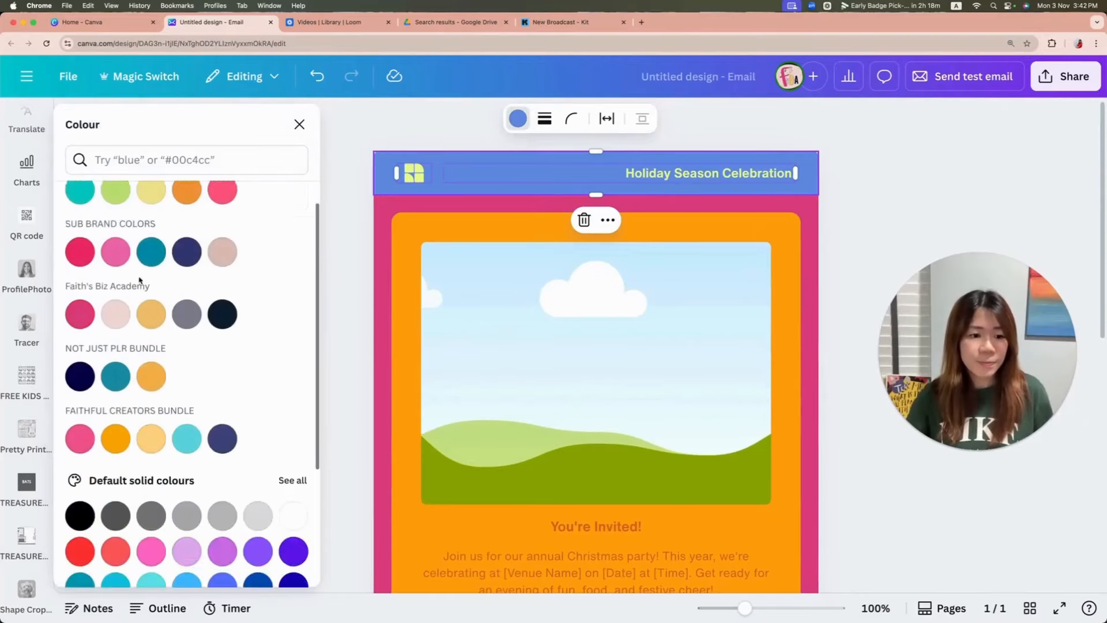
pyautogui.scroll(-5, 138, 281)
pyautogui.click(79, 361)
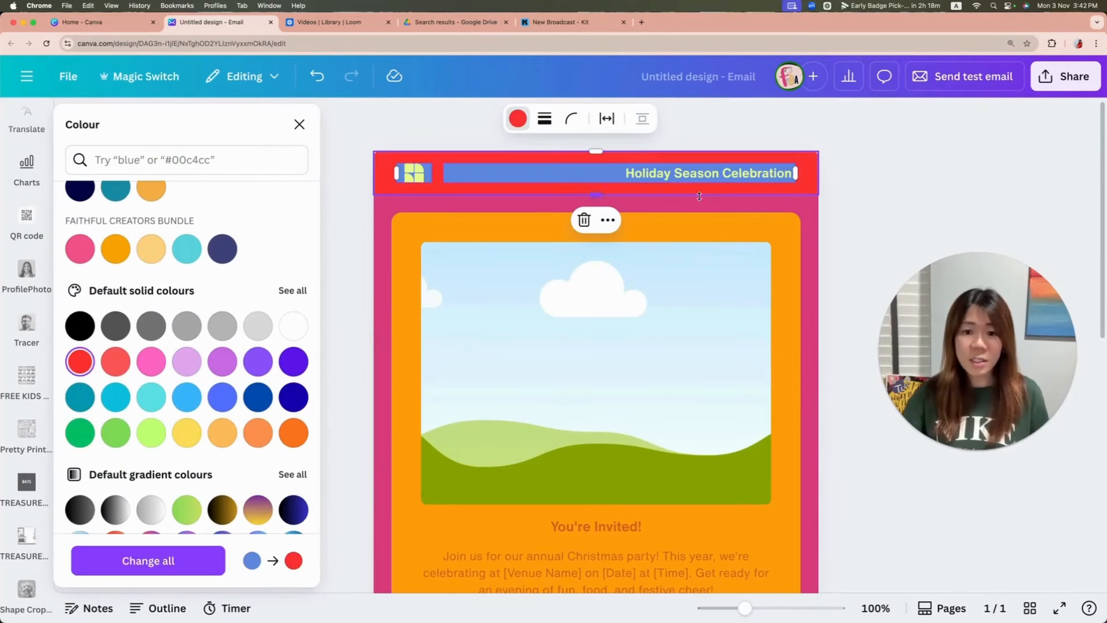
# Step: Set the background of the "Holiday Season Celebration!" text block in the header to white
pyautogui.click(690, 173)
pyautogui.click(294, 118)
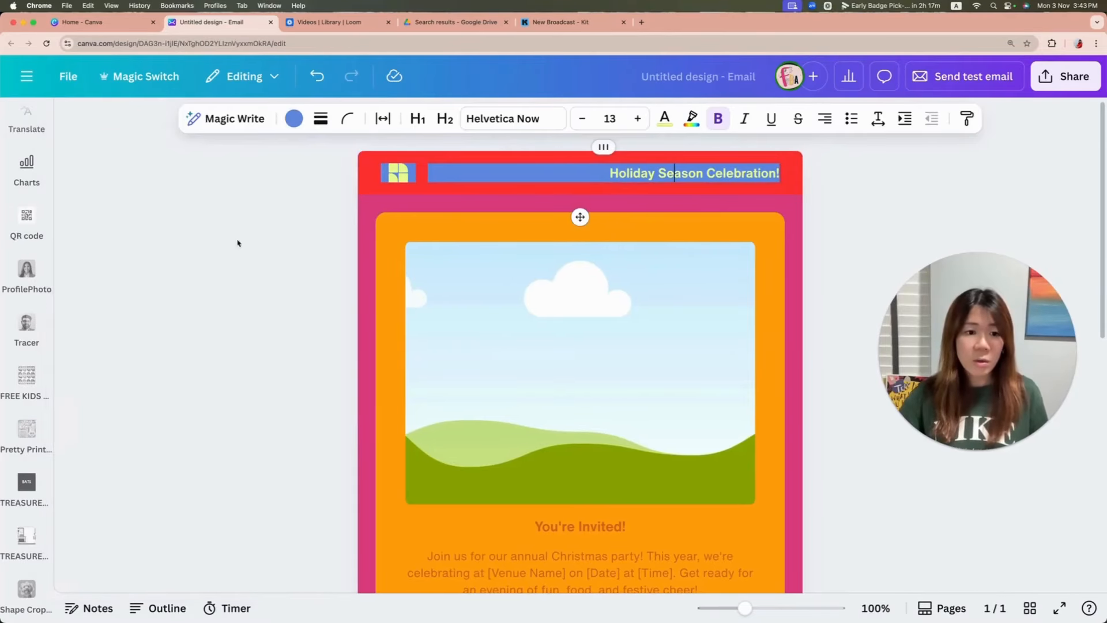
pyautogui.click(294, 119)
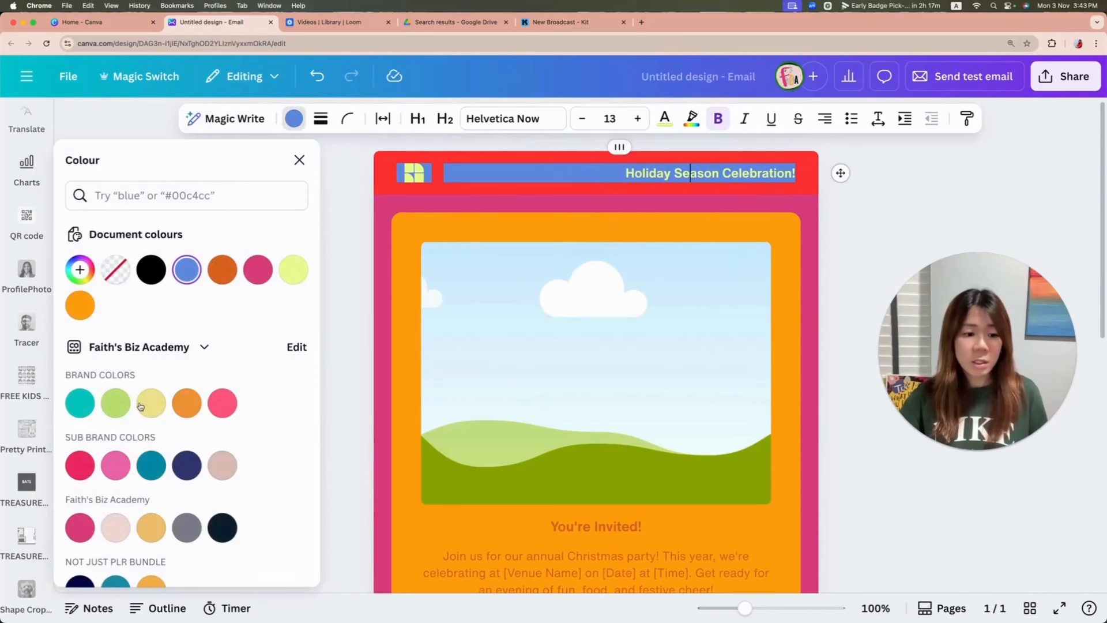
pyautogui.scroll(-5, 141, 406)
pyautogui.click(293, 506)
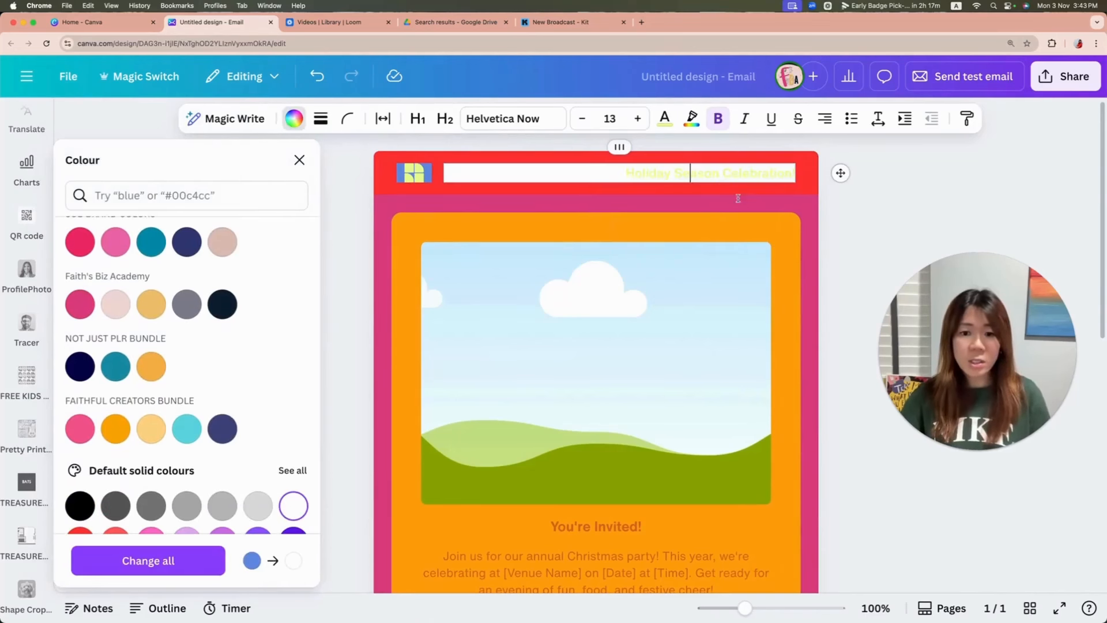
# Step: Colour the "Holiday Season Celebration!" header text with the default solid green
pyautogui.scroll(-1, 738, 198)
pyautogui.tripleClick(737, 164)
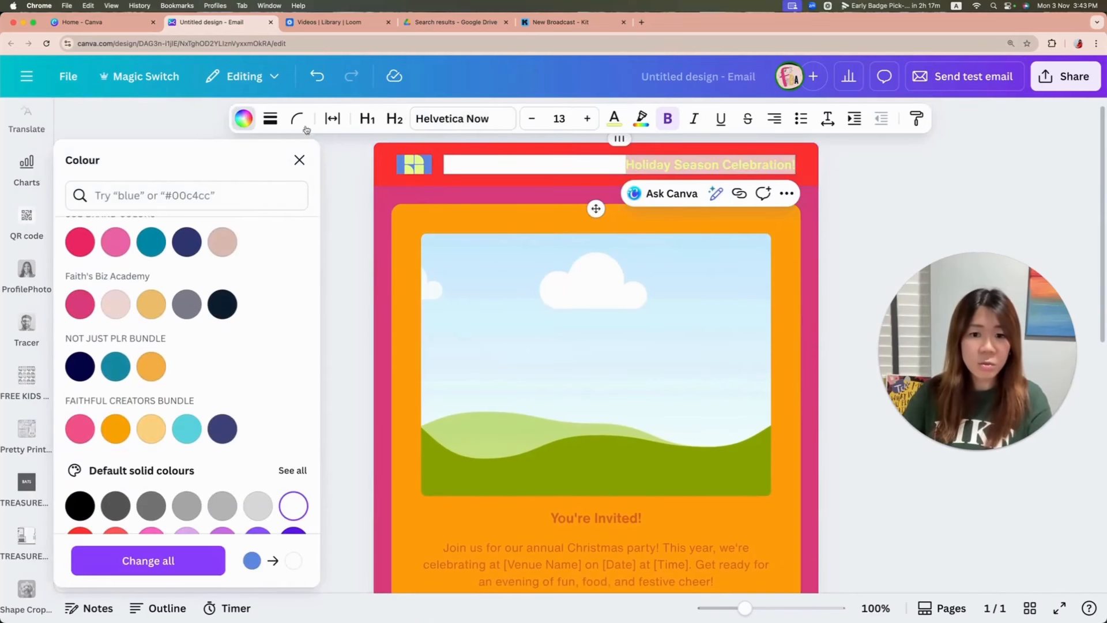
pyautogui.click(614, 119)
pyautogui.scroll(-5, 237, 319)
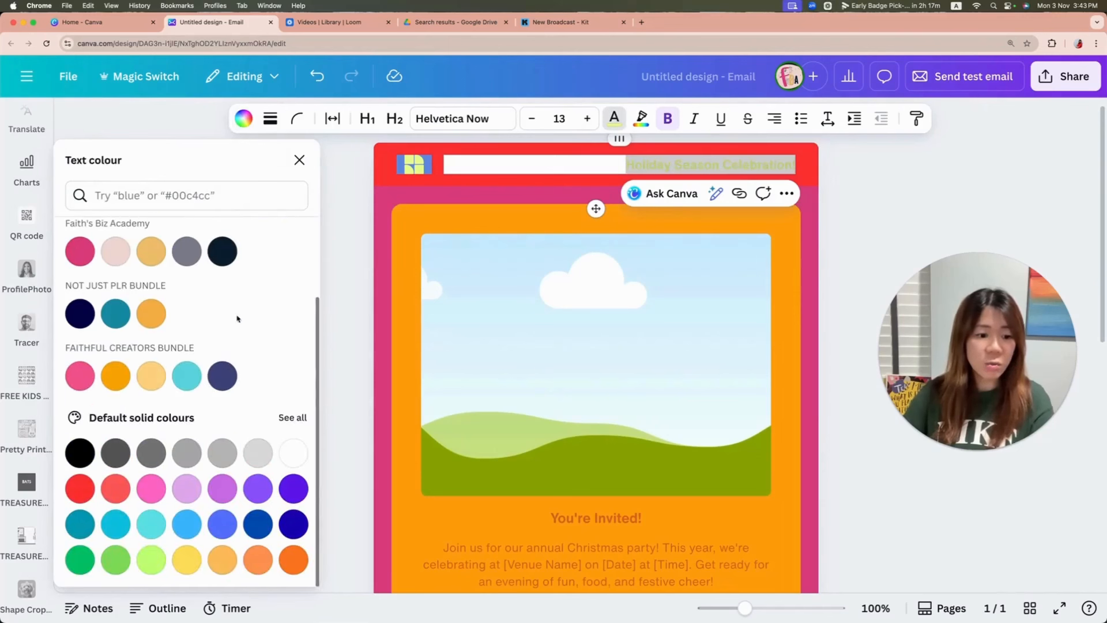
pyautogui.click(80, 559)
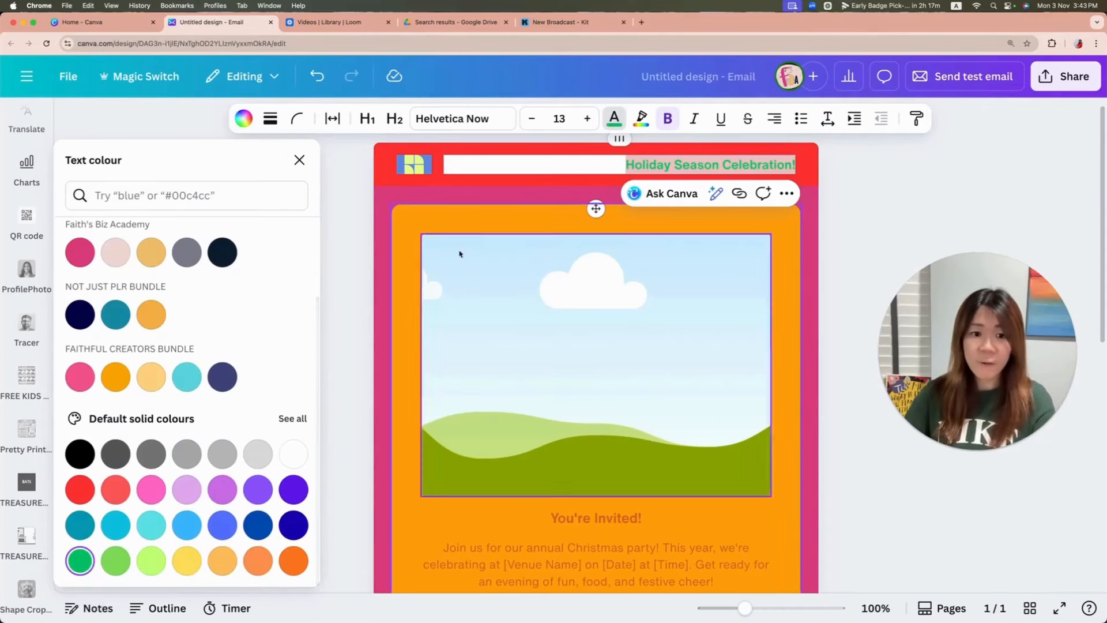
# Step: Delete the logo from the header bar and fill its empty block with the default solid red
pyautogui.click(415, 165)
pyautogui.press('Delete')
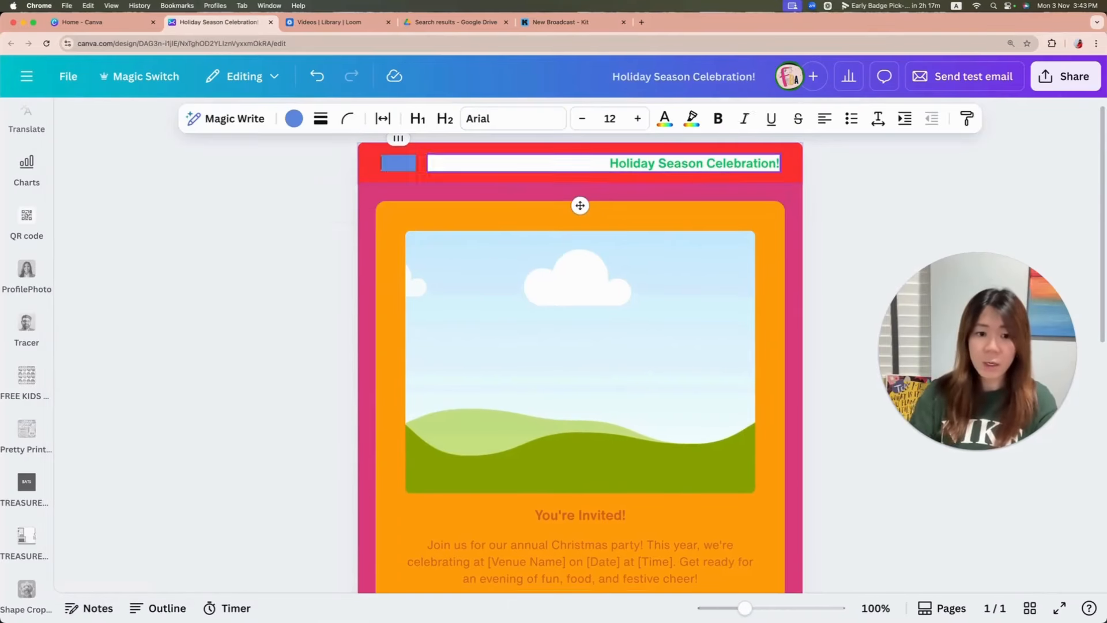
pyautogui.click(392, 165)
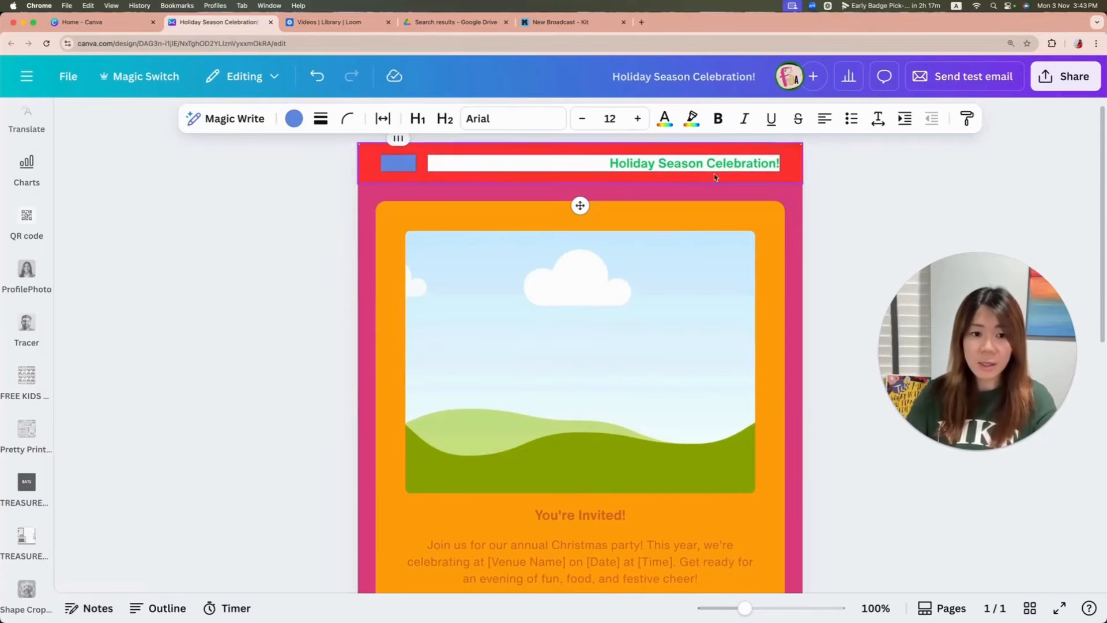
pyautogui.click(294, 118)
pyautogui.scroll(-4, 156, 295)
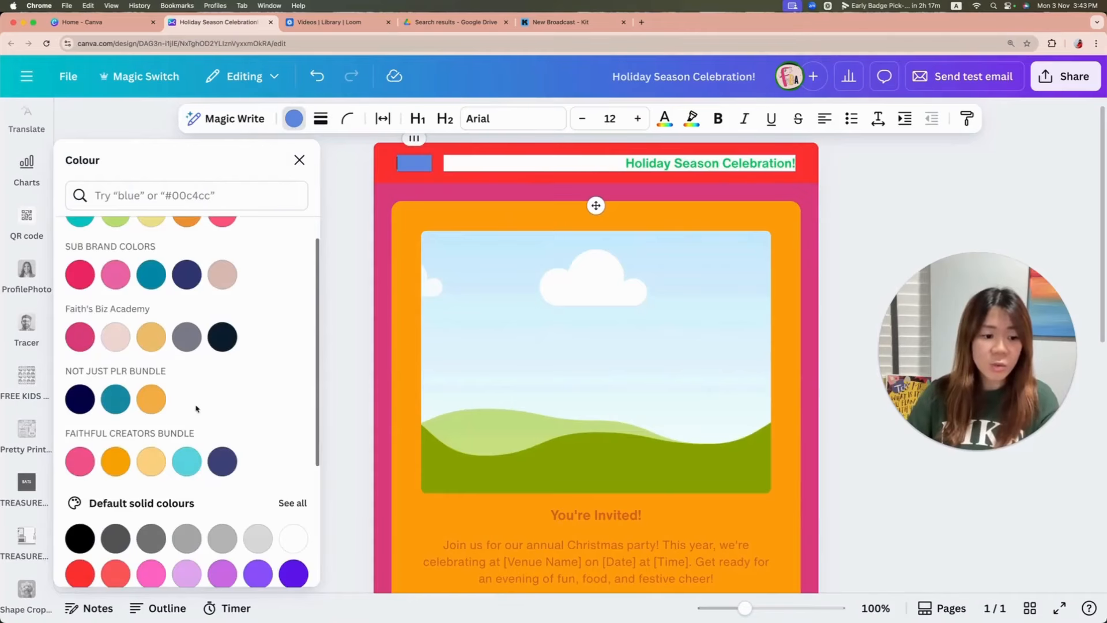
pyautogui.scroll(-2, 196, 408)
pyautogui.click(79, 487)
pyautogui.click(918, 220)
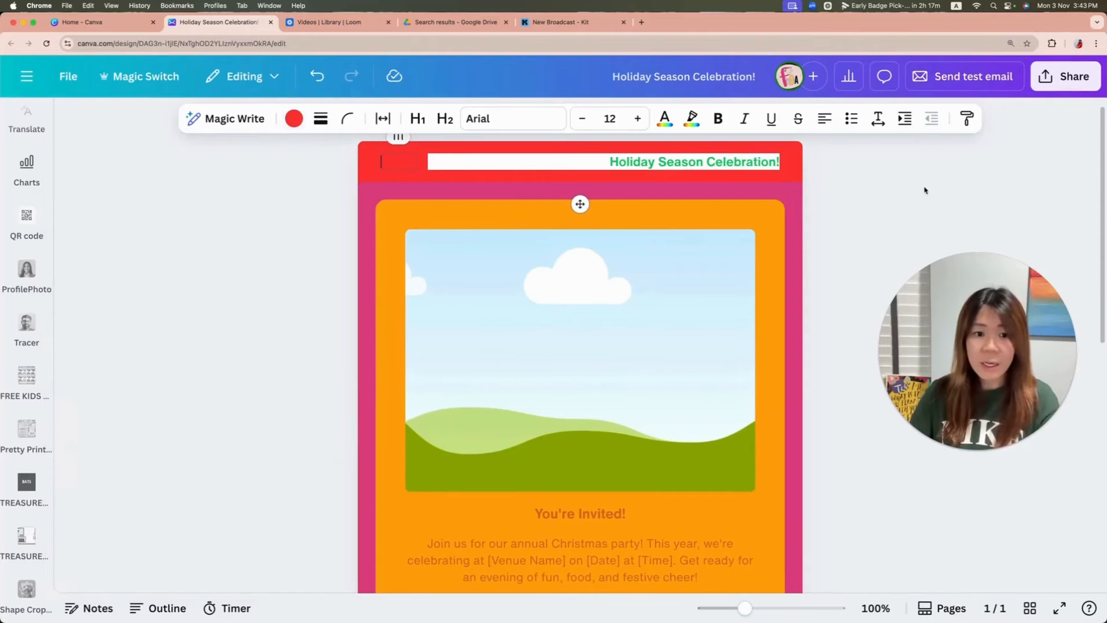
# Step: Change the email's page background colour from pink to the default solid white
pyautogui.click(398, 156)
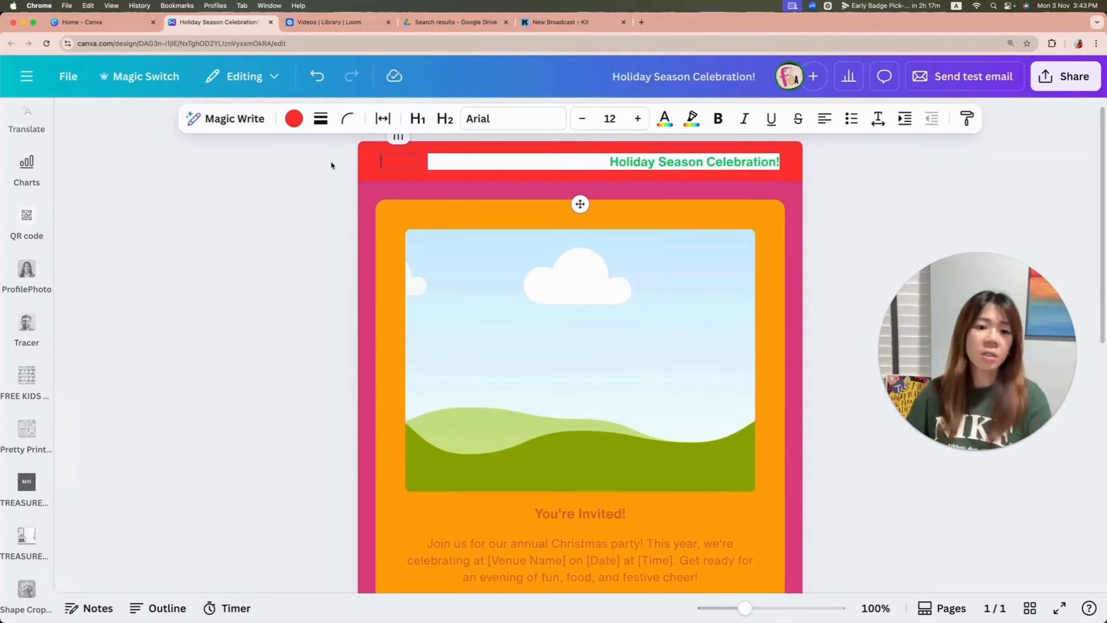
pyautogui.click(383, 206)
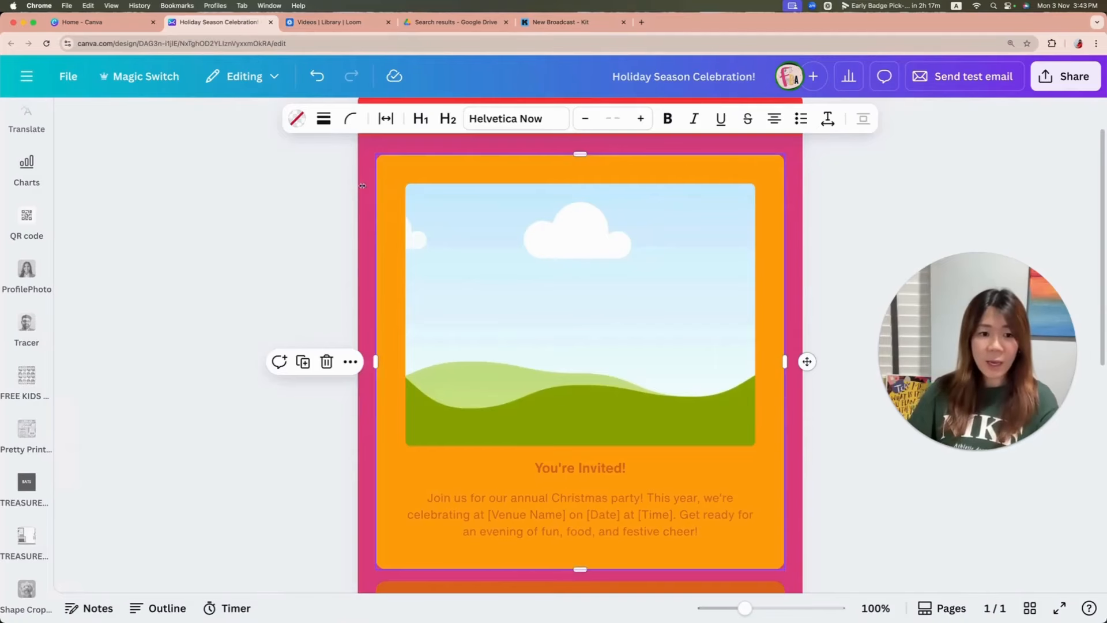
pyautogui.scroll(2, 959, 188)
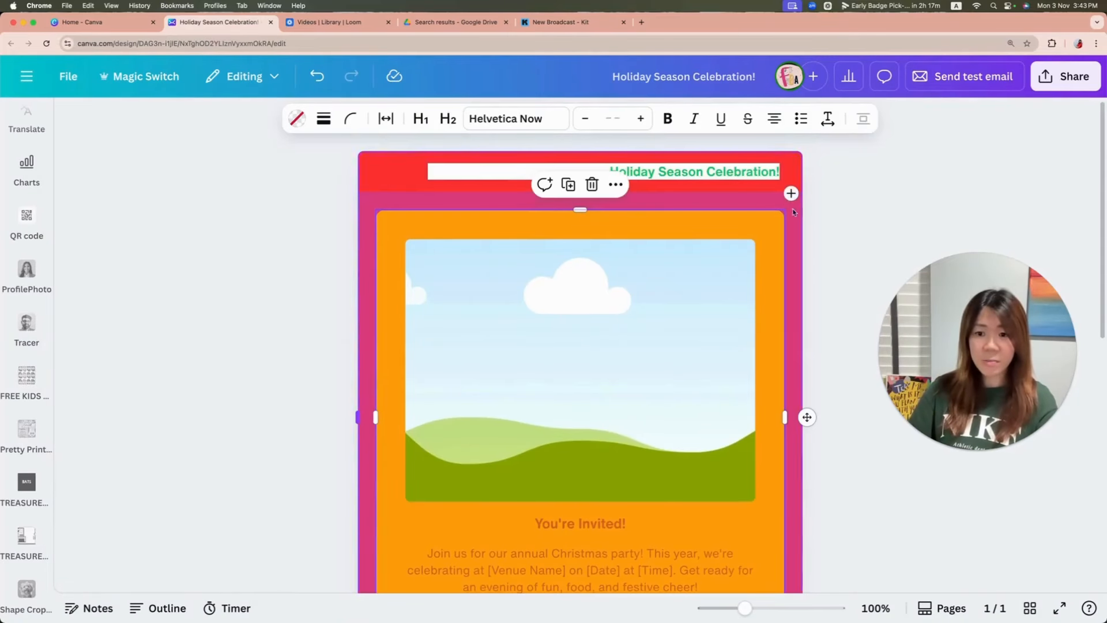
pyautogui.click(837, 216)
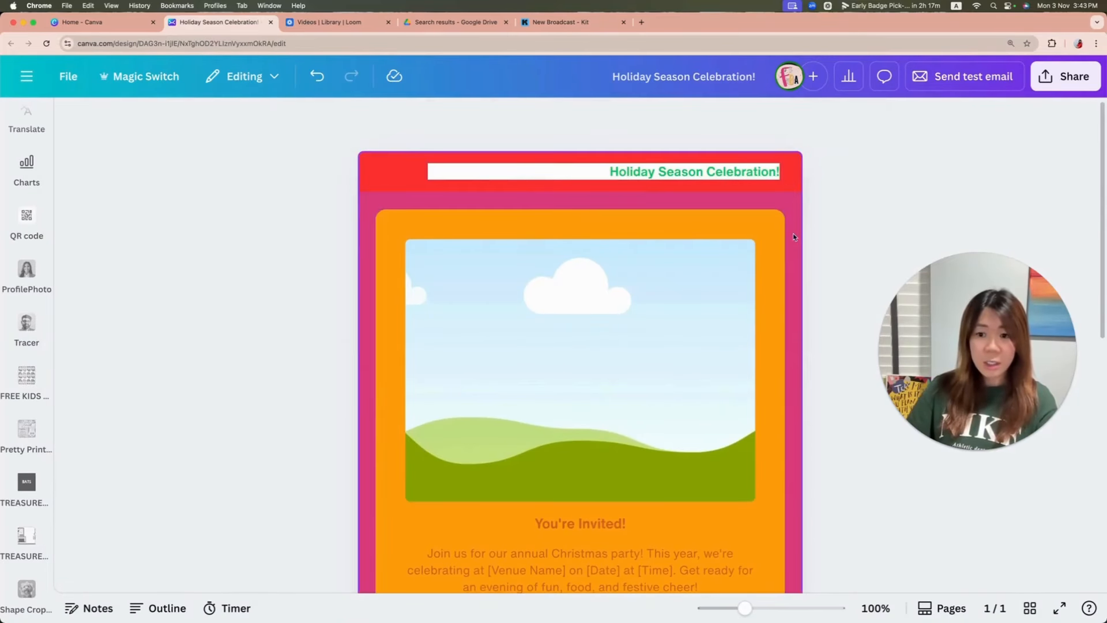
pyautogui.click(794, 233)
pyautogui.click(580, 118)
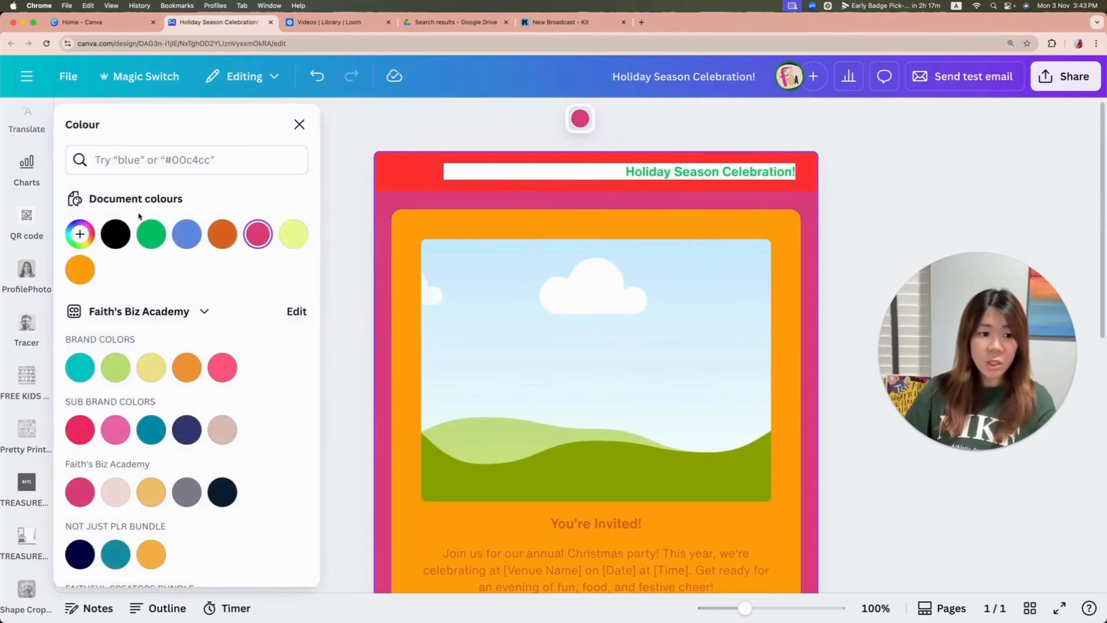
pyautogui.click(294, 233)
pyautogui.scroll(-3, 228, 245)
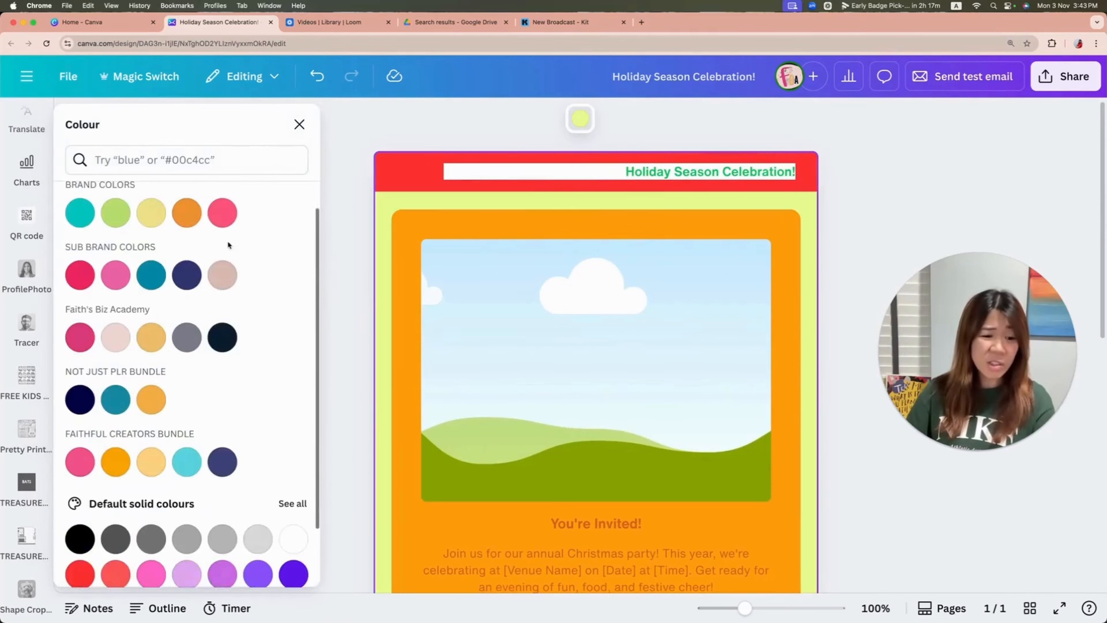
pyautogui.scroll(-2, 228, 245)
pyautogui.click(293, 453)
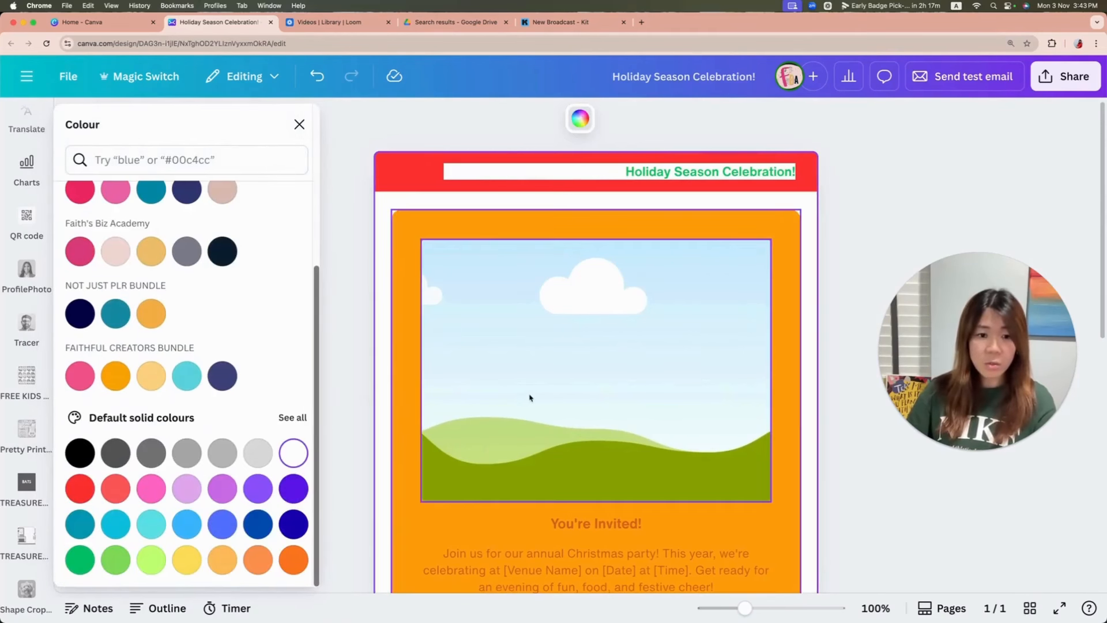
# Step: Fill the orange invitation block around the placeholder image with the green from the document colours
pyautogui.scroll(-2, 527, 319)
pyautogui.click(405, 432)
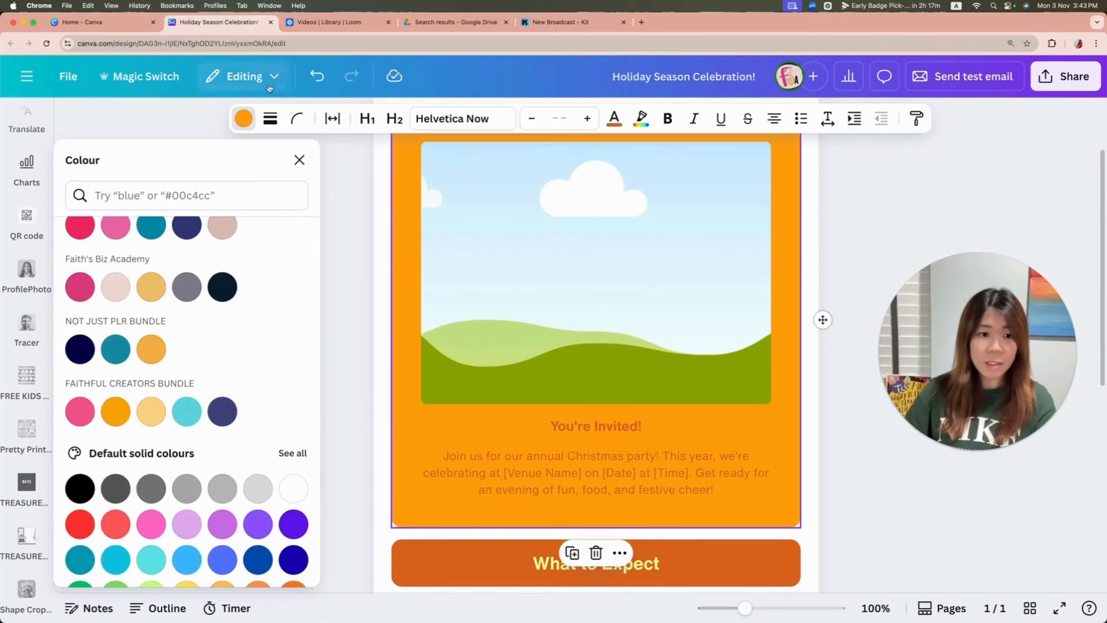
pyautogui.click(244, 119)
pyautogui.click(244, 118)
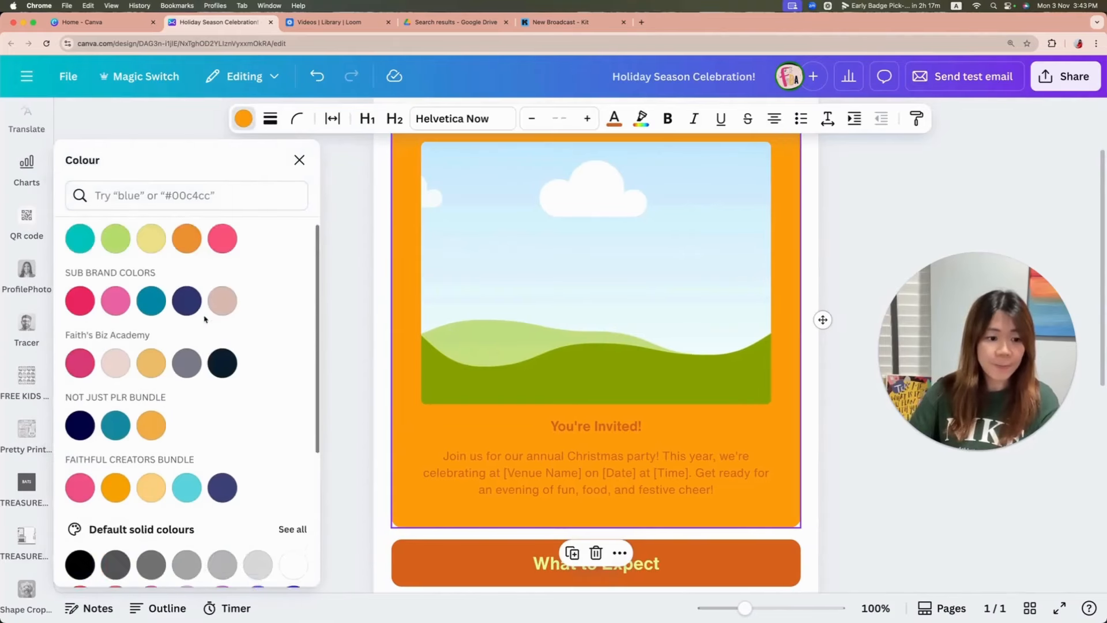
pyautogui.scroll(5, 205, 319)
pyautogui.scroll(-2, 204, 319)
pyautogui.scroll(2, 196, 300)
pyautogui.click(187, 270)
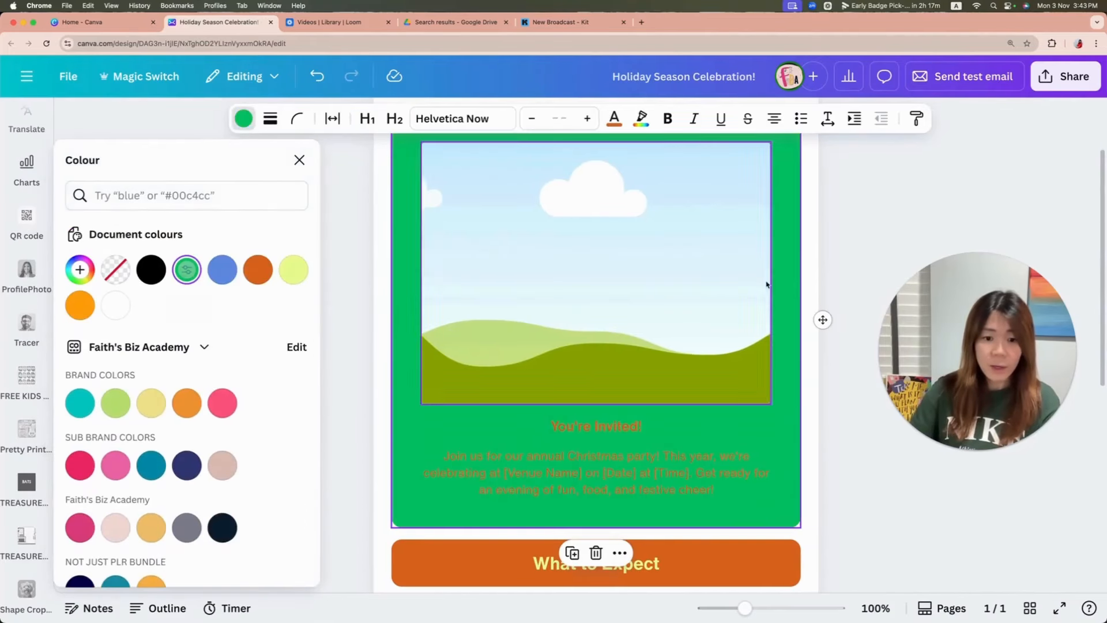
# Step: Colour the "You're Invited!" heading and the paragraph below it white
pyautogui.click(546, 442)
pyautogui.moveTo(551, 426); pyautogui.dragTo(731, 490)
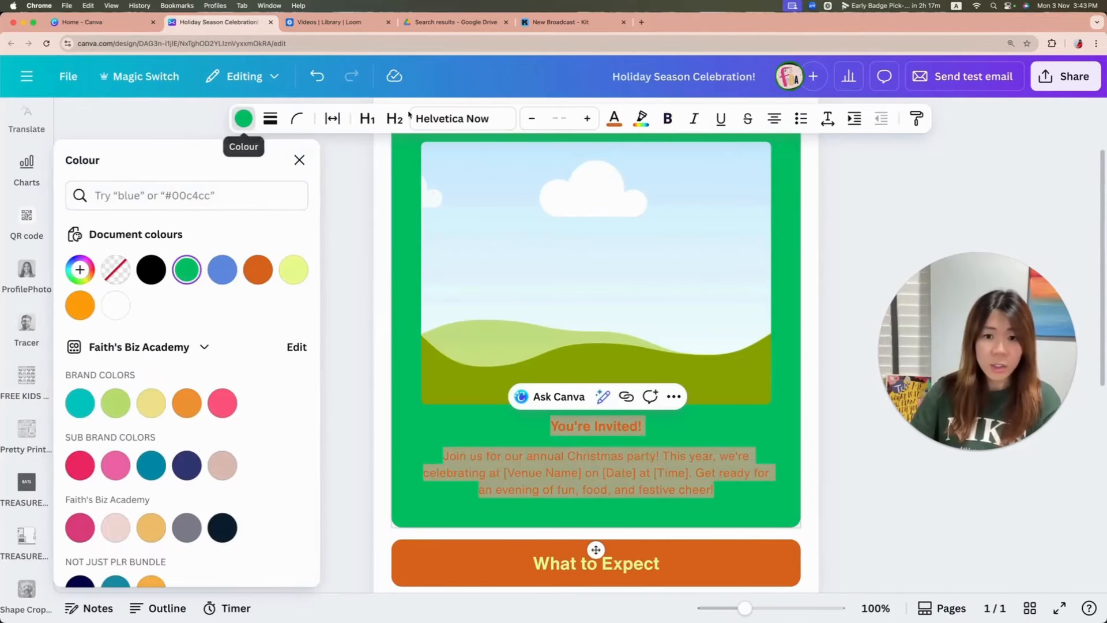
pyautogui.click(615, 118)
pyautogui.click(294, 269)
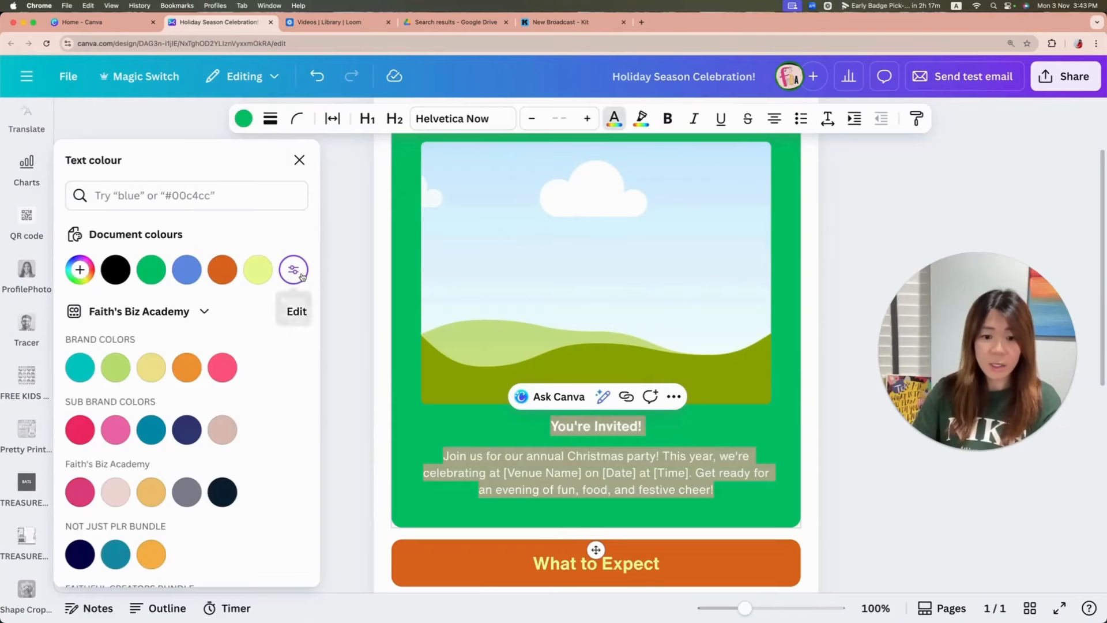
pyautogui.click(883, 251)
# Step: Try to apply a highlight colour to the "What to Expect" heading banner
pyautogui.scroll(-3, 845, 240)
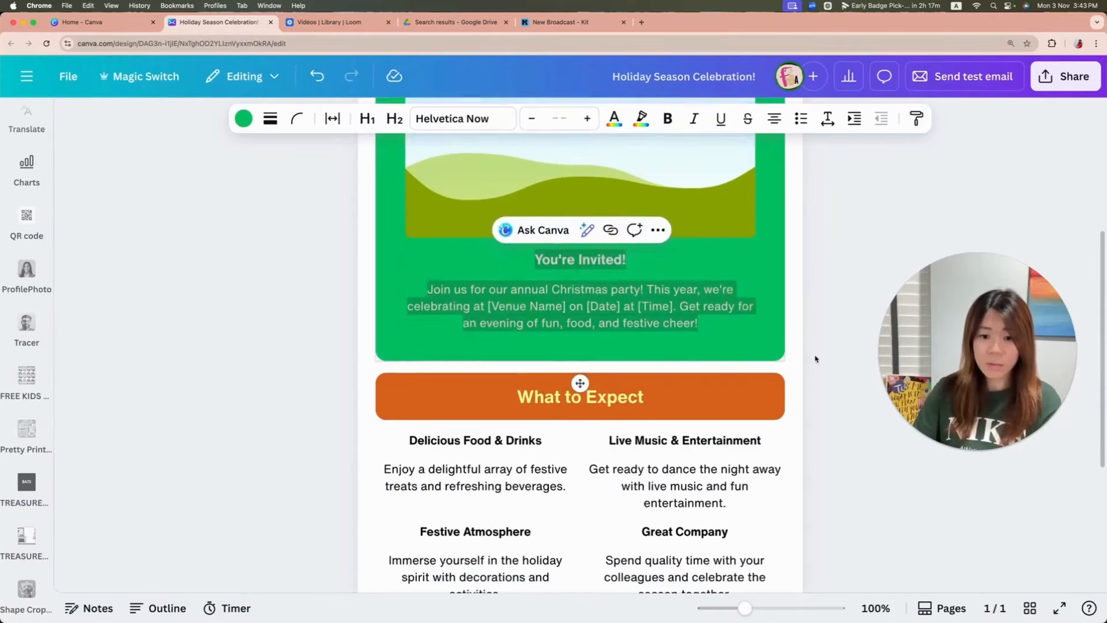
pyautogui.click(815, 359)
pyautogui.click(781, 400)
pyautogui.scroll(2, 588, 168)
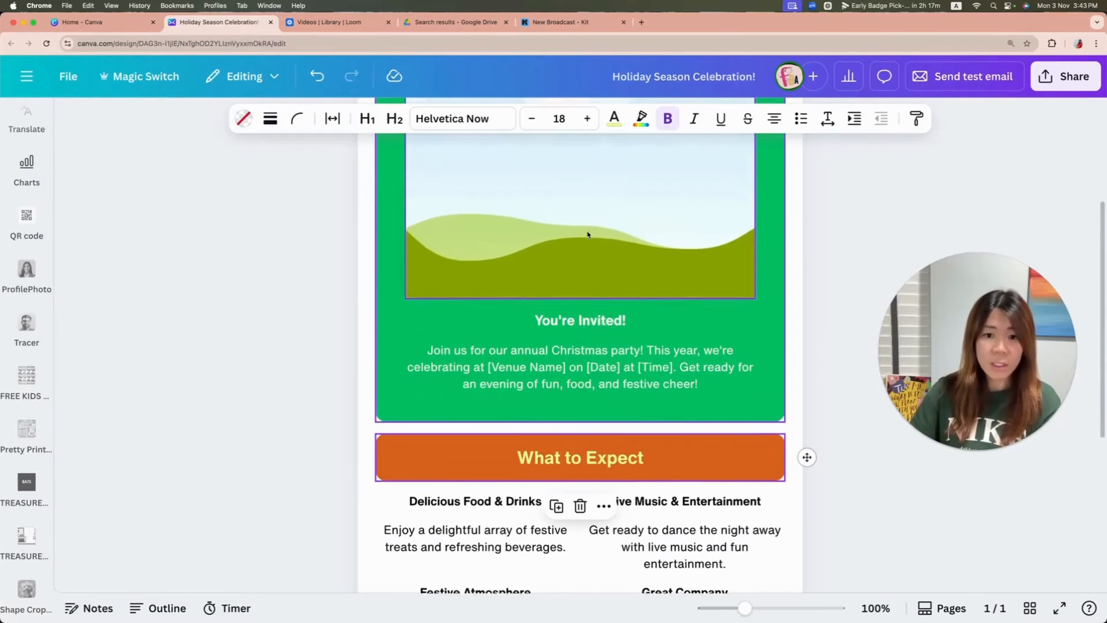
pyautogui.click(442, 452)
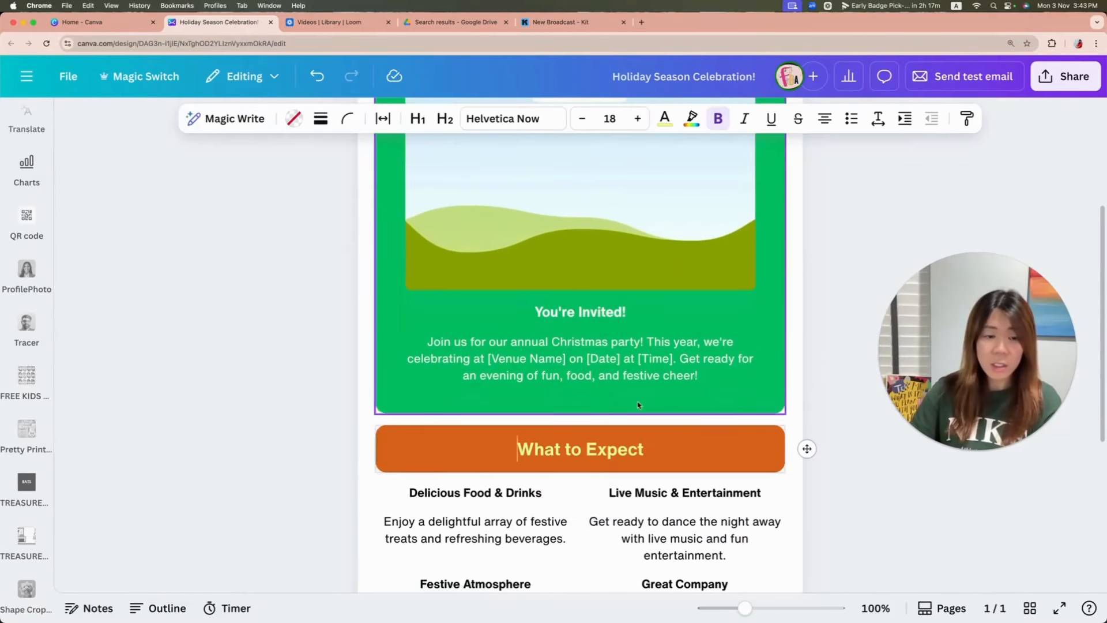
pyautogui.click(692, 119)
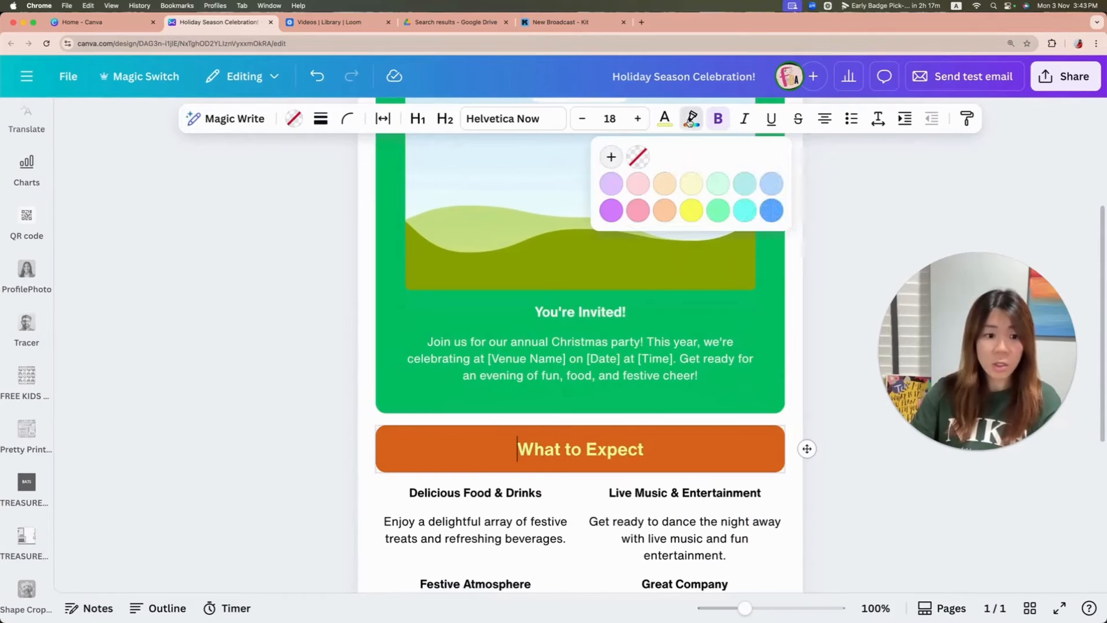
pyautogui.click(636, 211)
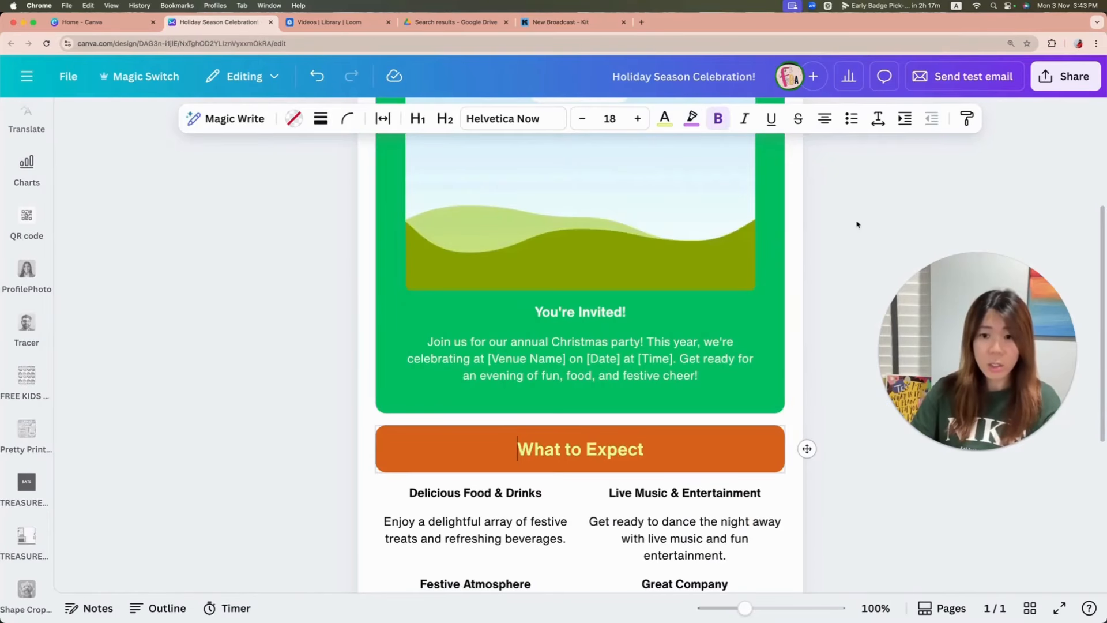
# Step: Delete the orange "What to Expect" banner below the invitation block
pyautogui.click(751, 464)
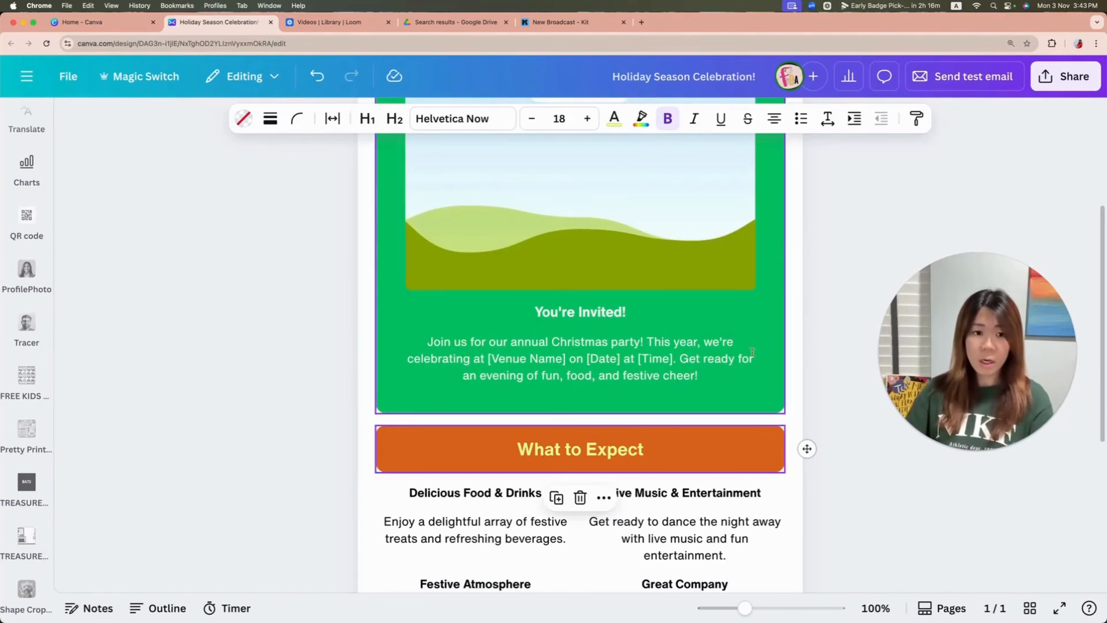
pyautogui.scroll(-3, 670, 392)
pyautogui.click(581, 398)
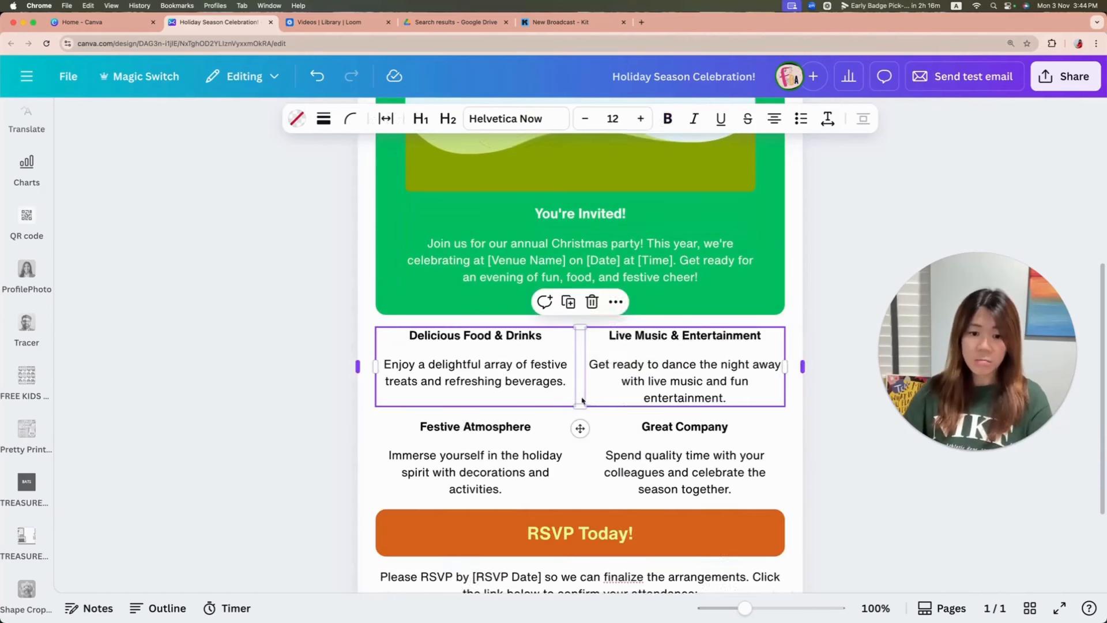
# Step: Colour the "RSVP Today!" banner text white using the document colours
pyautogui.scroll(-5, 826, 447)
pyautogui.click(729, 376)
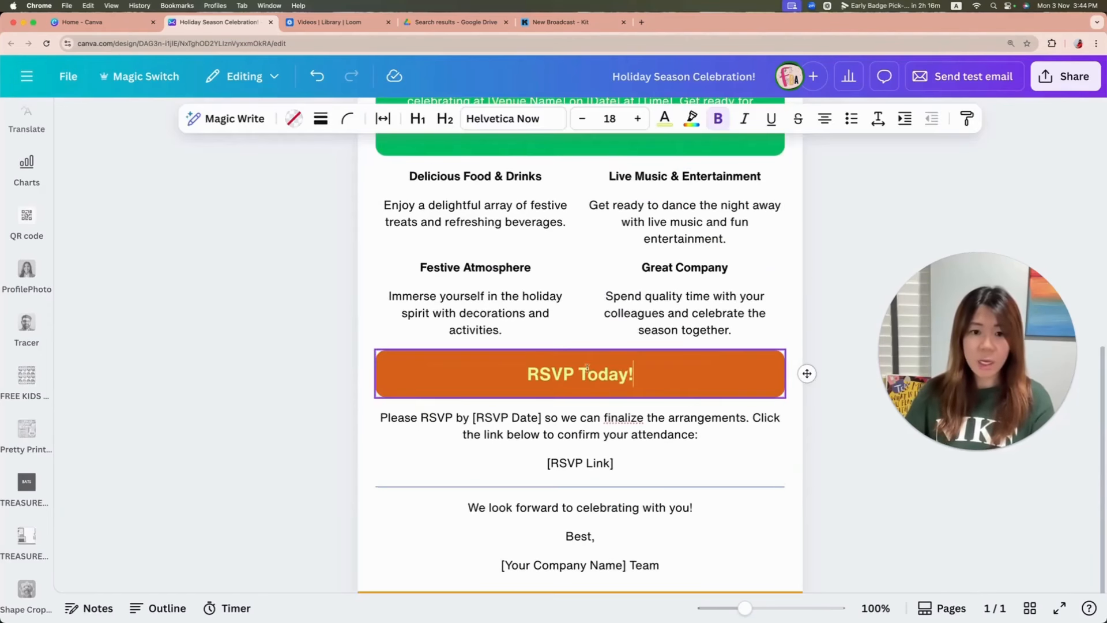
pyautogui.moveTo(491, 379); pyautogui.dragTo(635, 376)
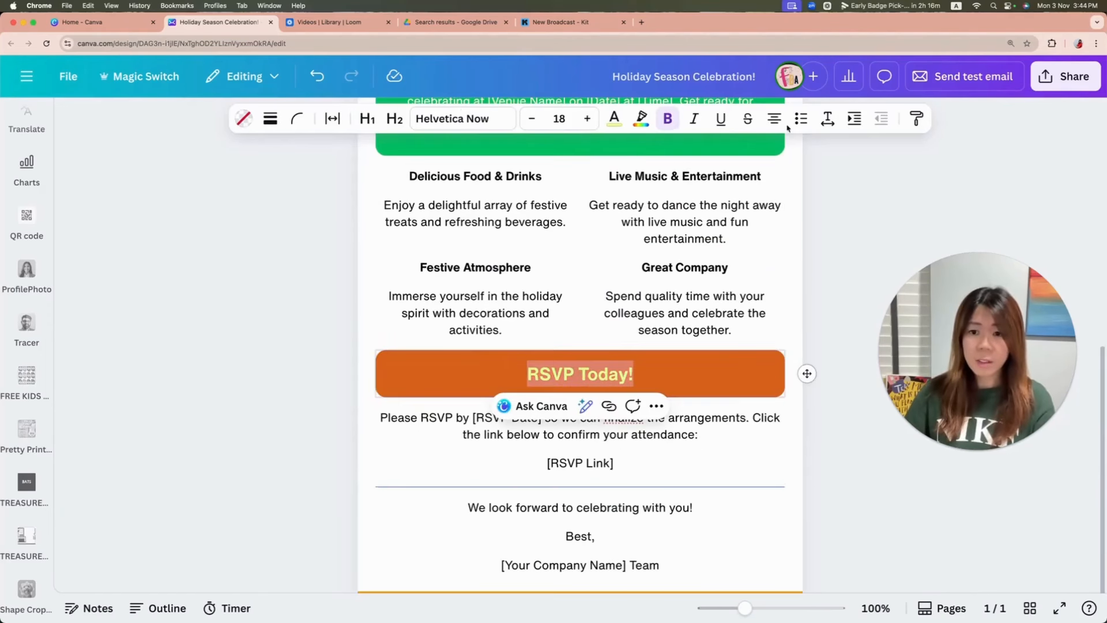
pyautogui.click(641, 121)
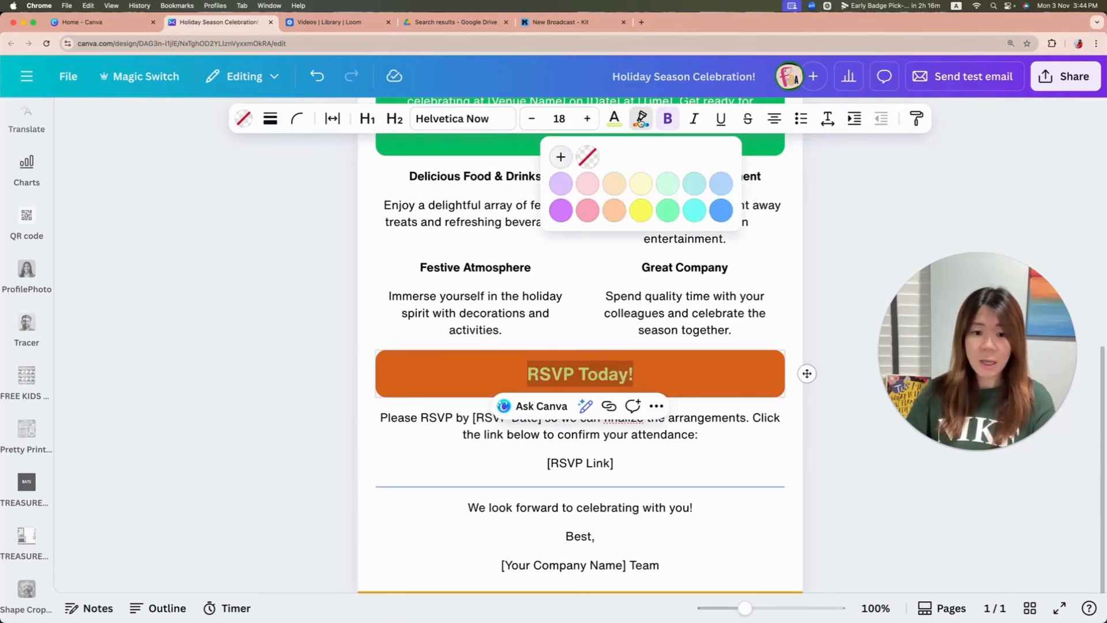
pyautogui.click(561, 156)
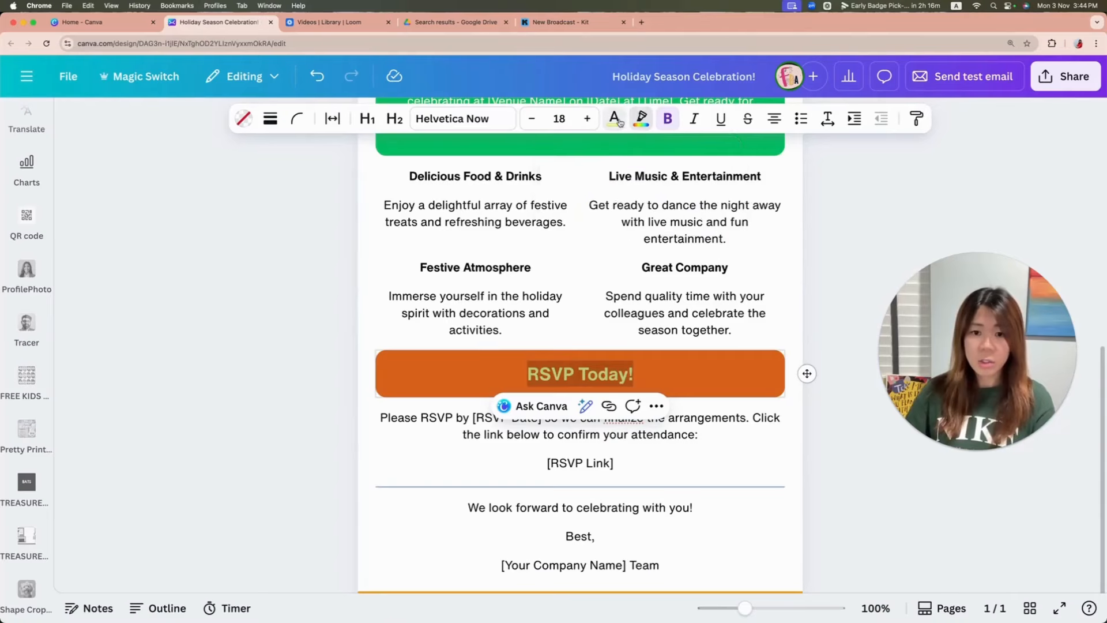
pyautogui.click(294, 269)
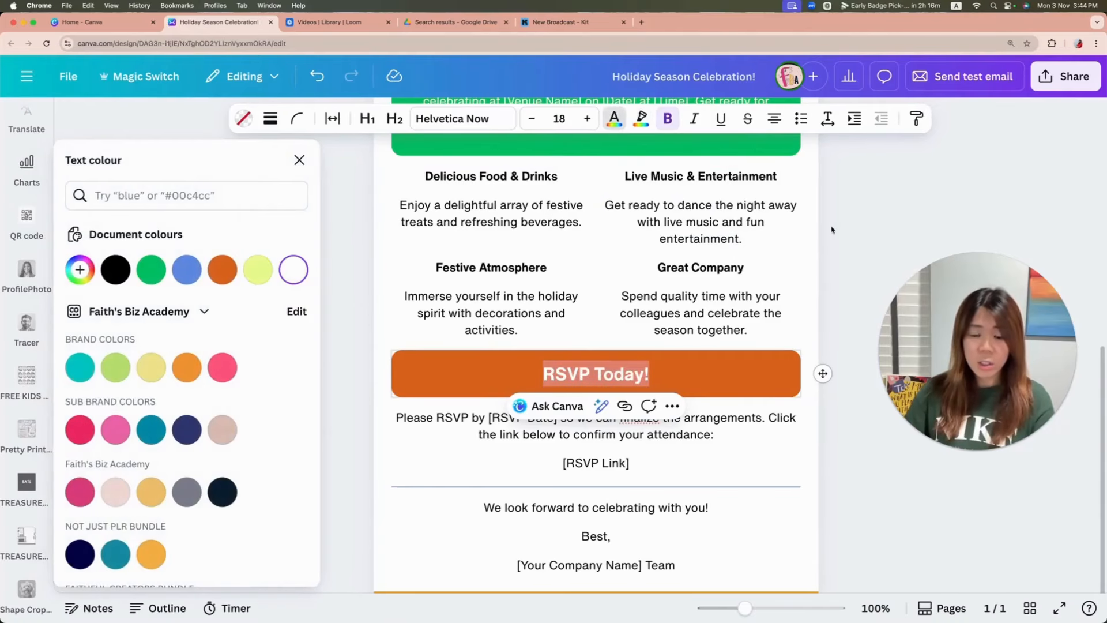
pyautogui.press('Escape')
pyautogui.scroll(-3, 798, 335)
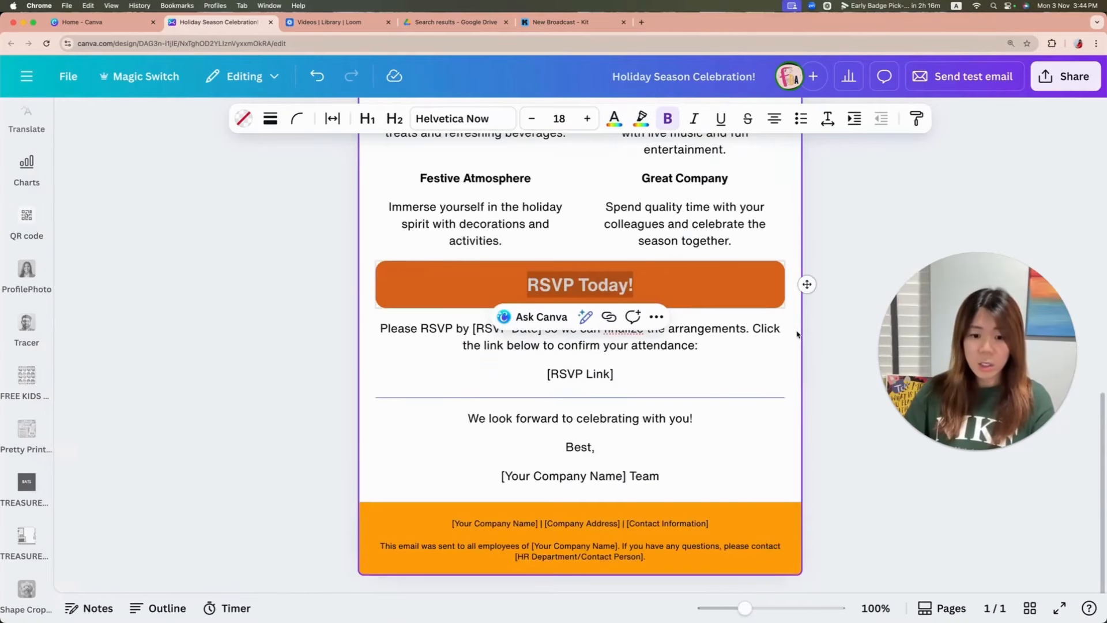
pyautogui.click(867, 514)
# Step: Select the placeholder image in the green invitation block and open the elements search
pyautogui.scroll(10, 838, 421)
pyautogui.click(686, 323)
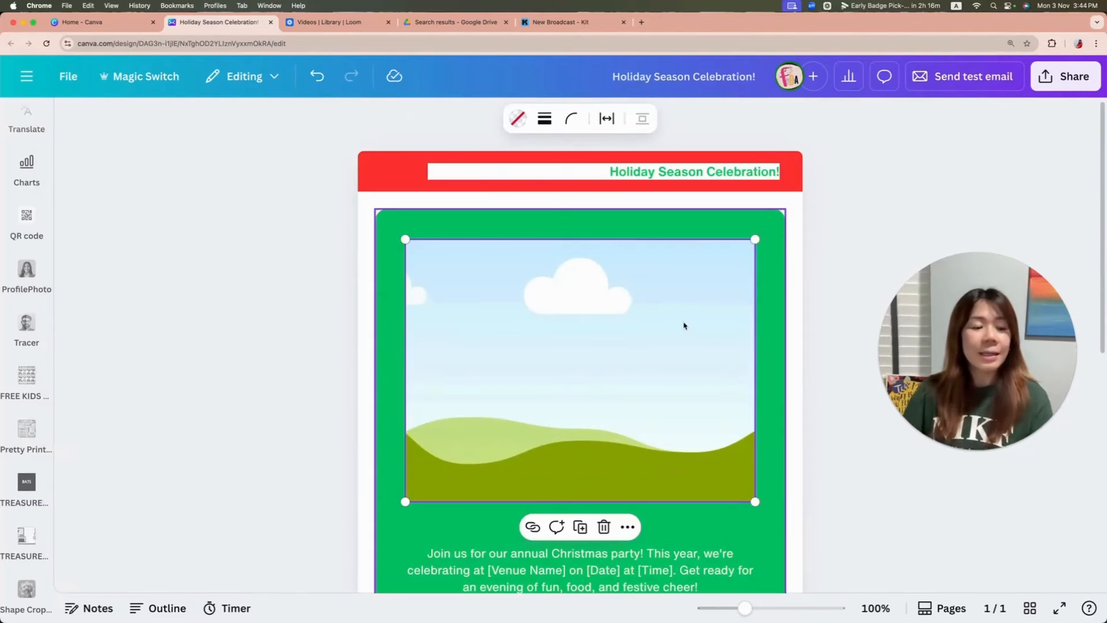
pyautogui.scroll(5, 21, 227)
pyautogui.click(27, 178)
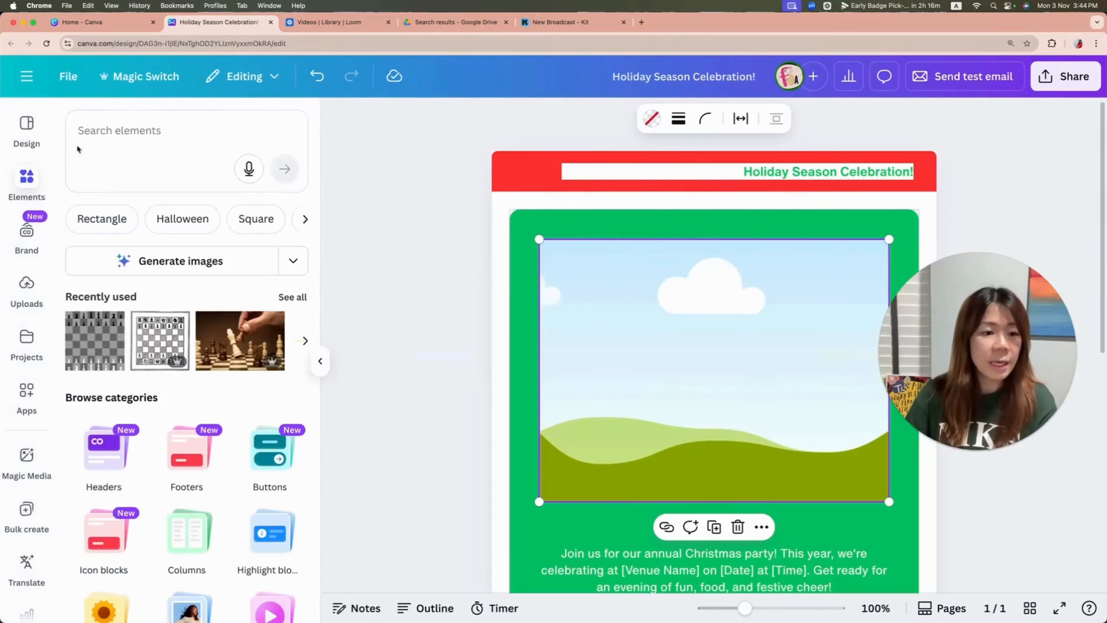
pyautogui.click(142, 130)
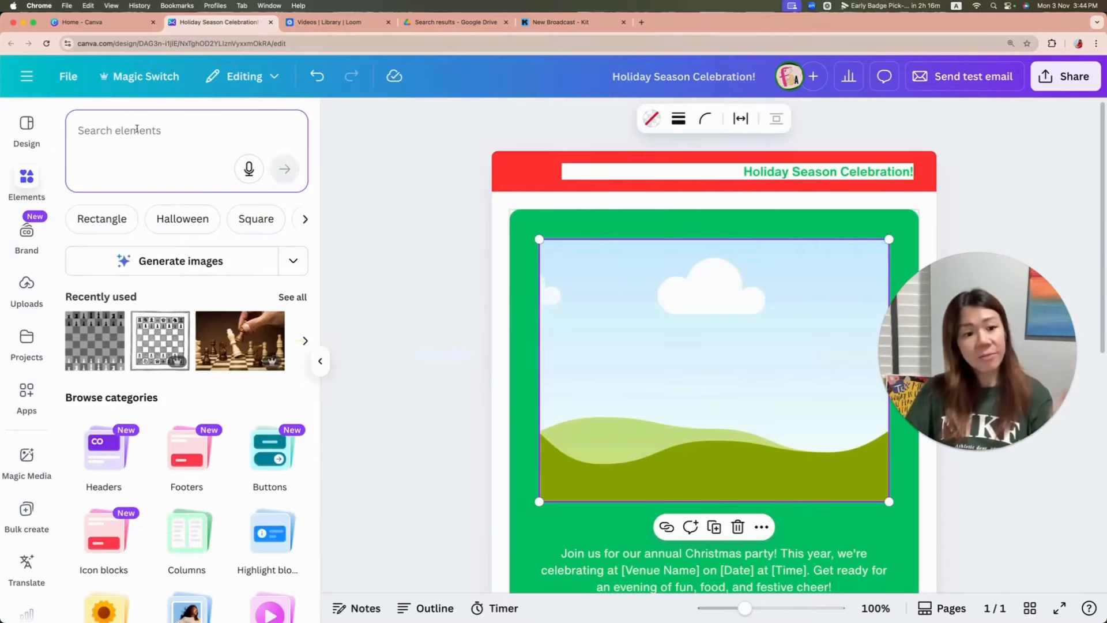
pyautogui.write('chr')
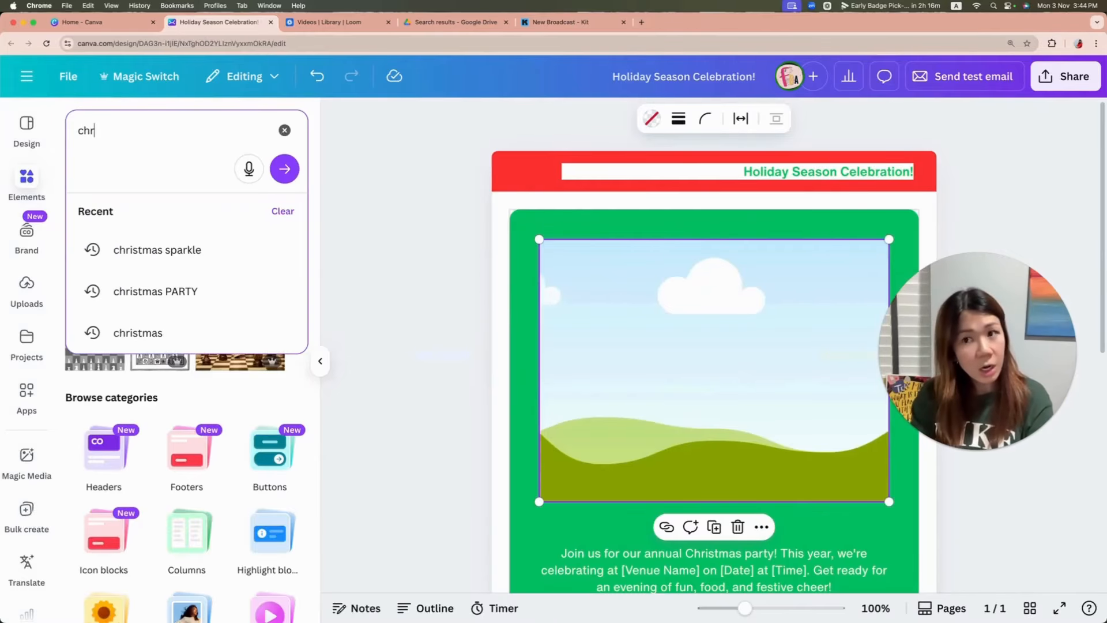
pyautogui.press('BackSpace')
pyautogui.press('BackSpace')
pyautogui.press('BackSpace')
# Step: Search the elements library for "beautiful gold, and silver christmas tree at a luxurious"
pyautogui.write('beautfiu')
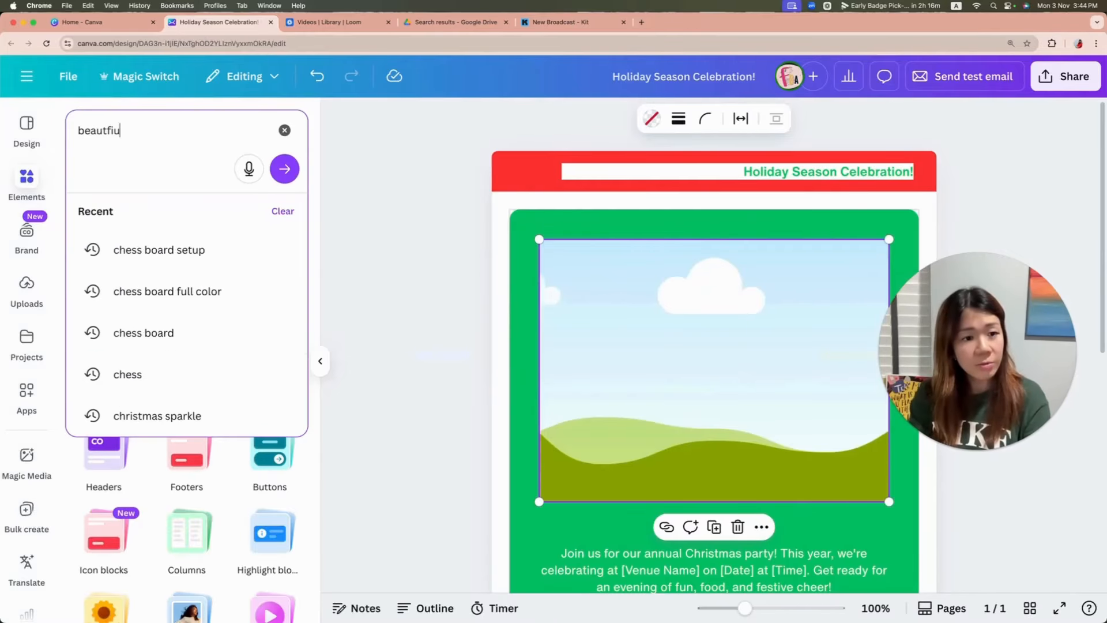
pyautogui.write('l')
pyautogui.press('BackSpace')
pyautogui.press('BackSpace')
pyautogui.press('BackSpace')
pyautogui.write('ful')
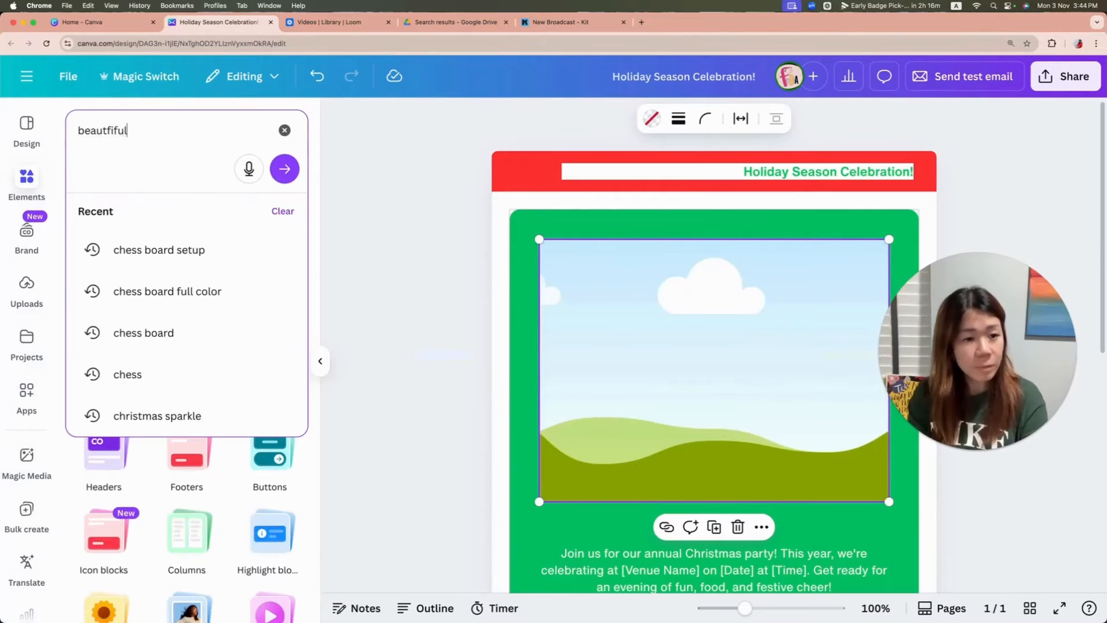
pyautogui.press('BackSpace')
pyautogui.write('iful gold')
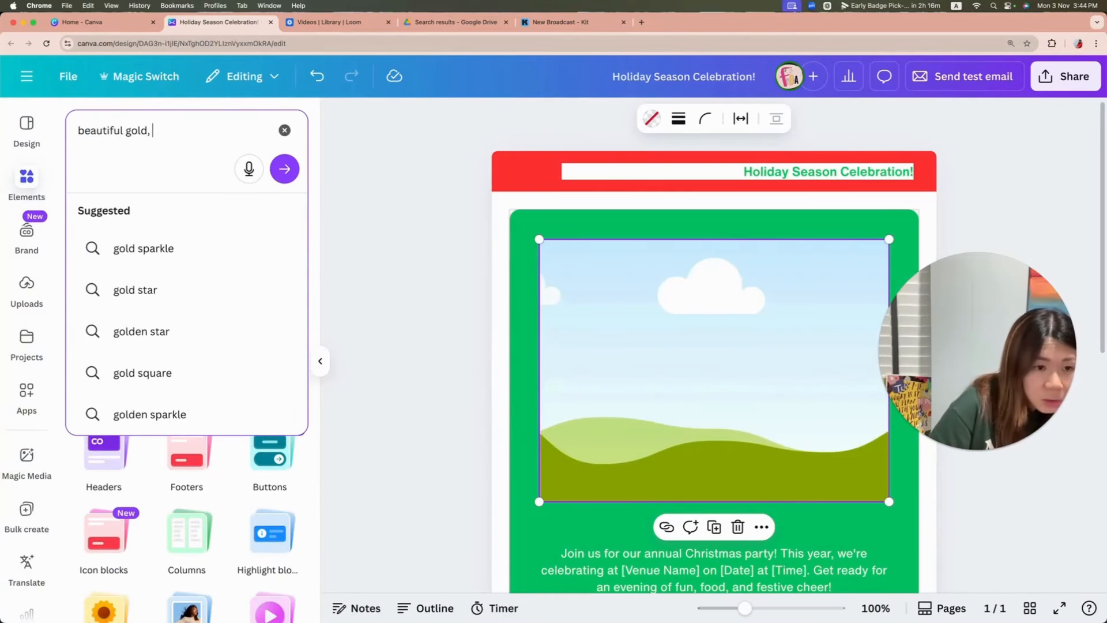
pyautogui.write(', and silv')
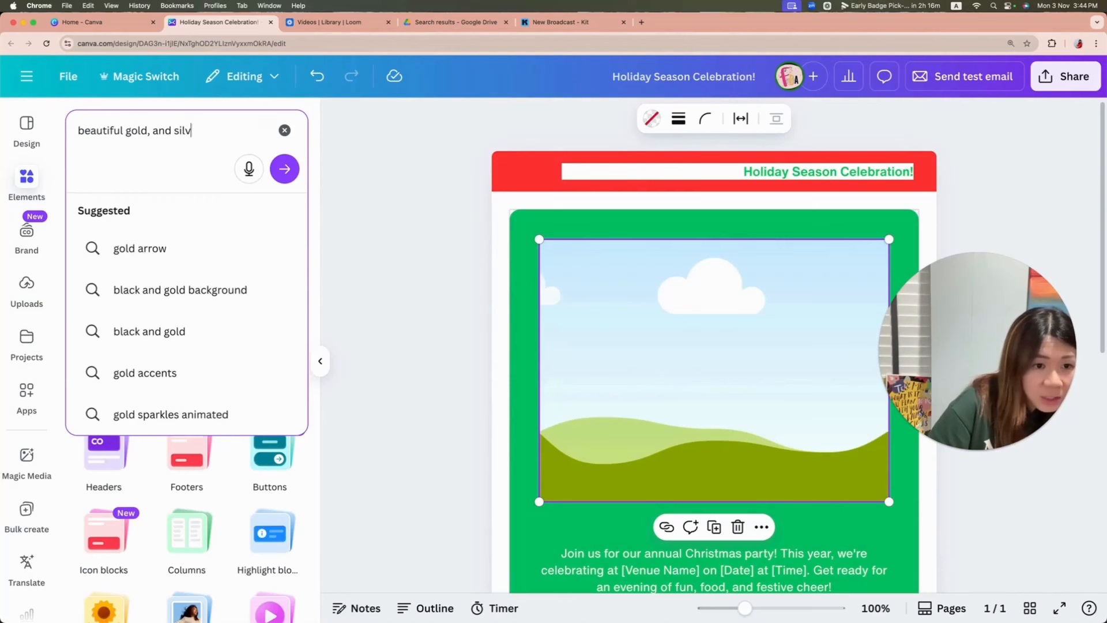
pyautogui.write('er christmas')
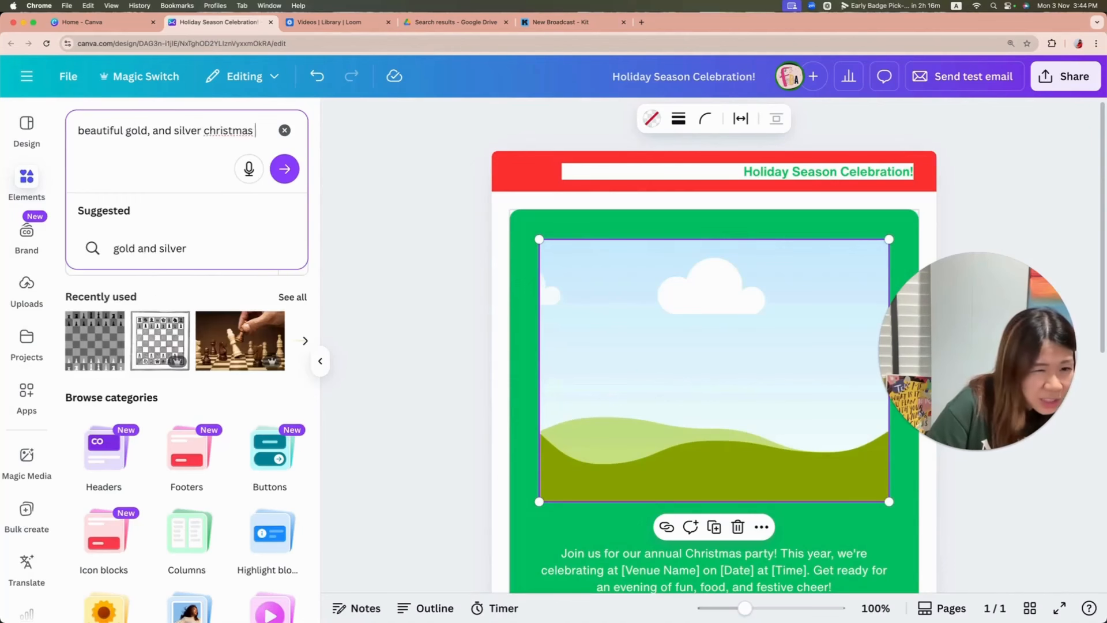
pyautogui.write(' tree at a luxurious')
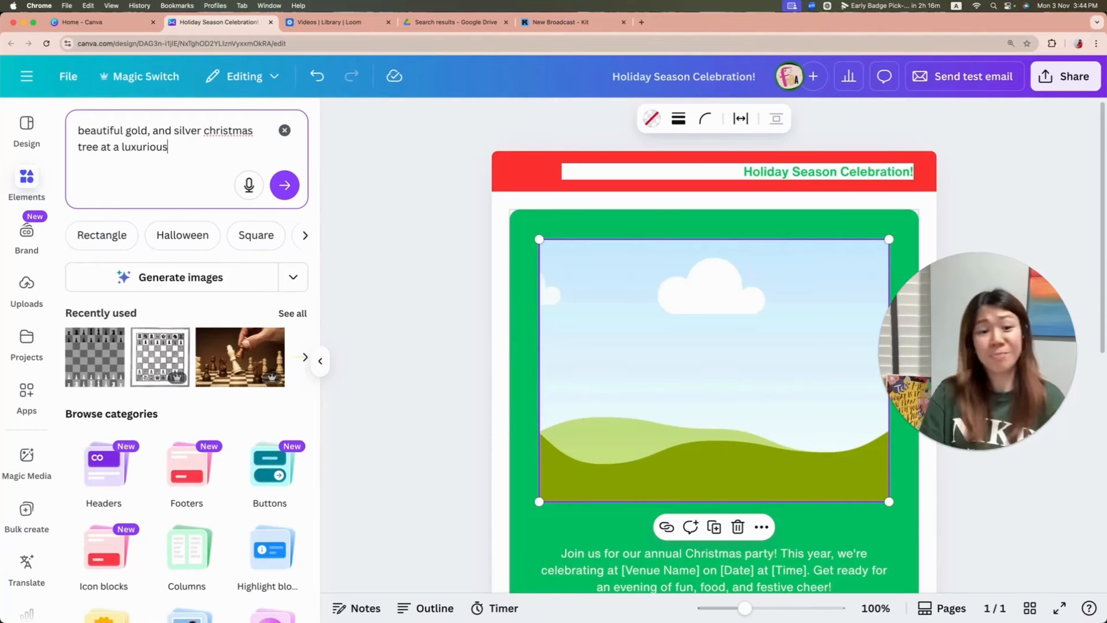
pyautogui.click(283, 186)
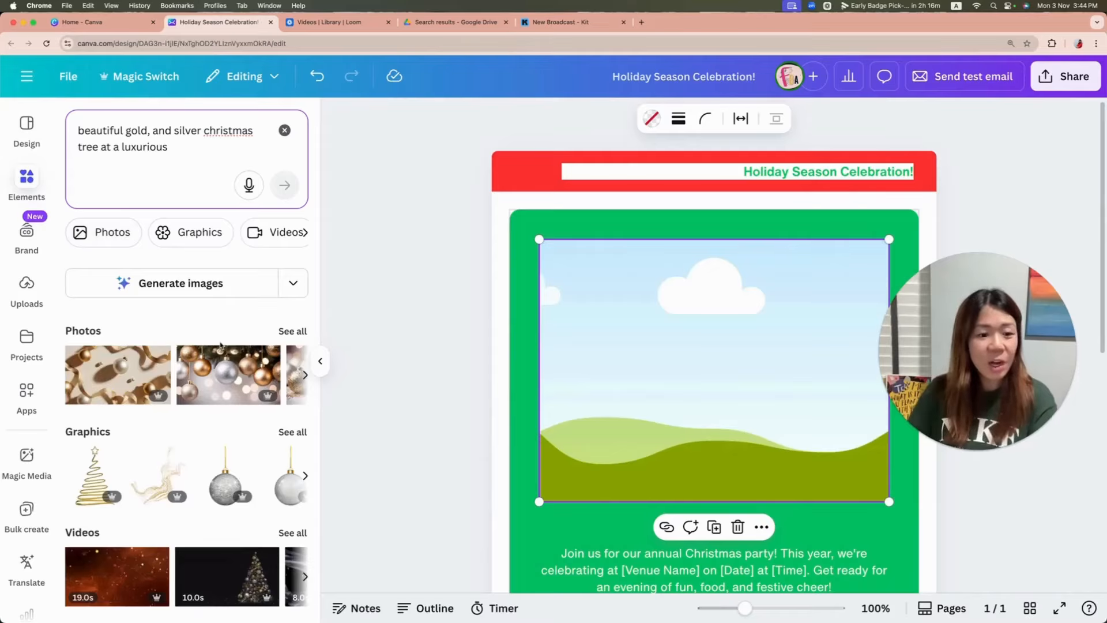
# Step: Replace the placeholder image in the invitation block with the photo of hanging gold and silver baubles
pyautogui.moveTo(184, 152); pyautogui.dragTo(89, 128)
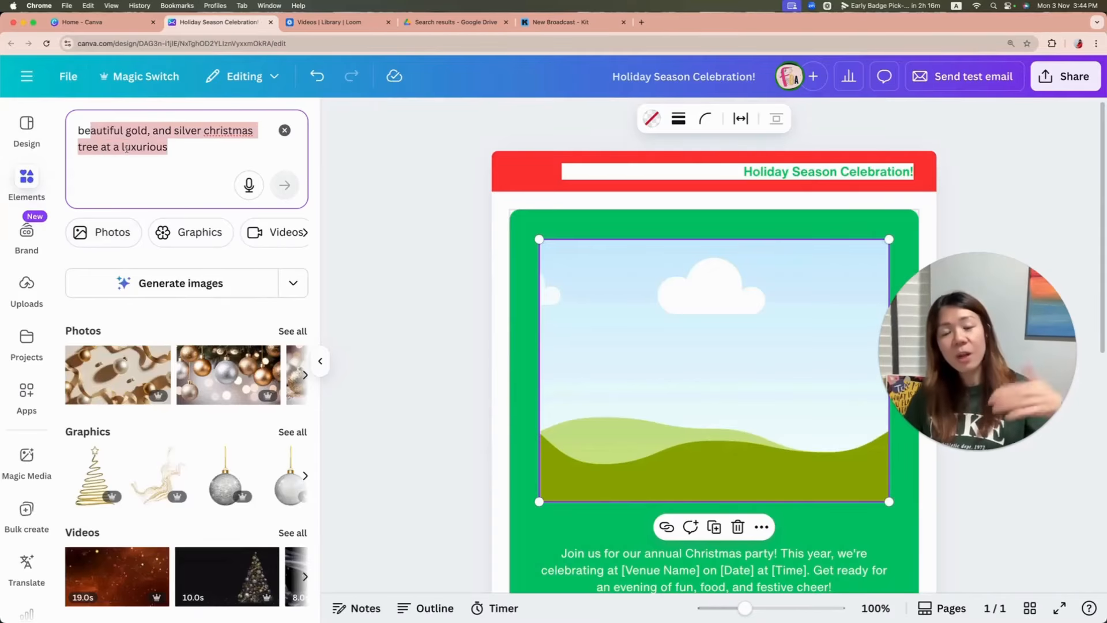
pyautogui.click(211, 394)
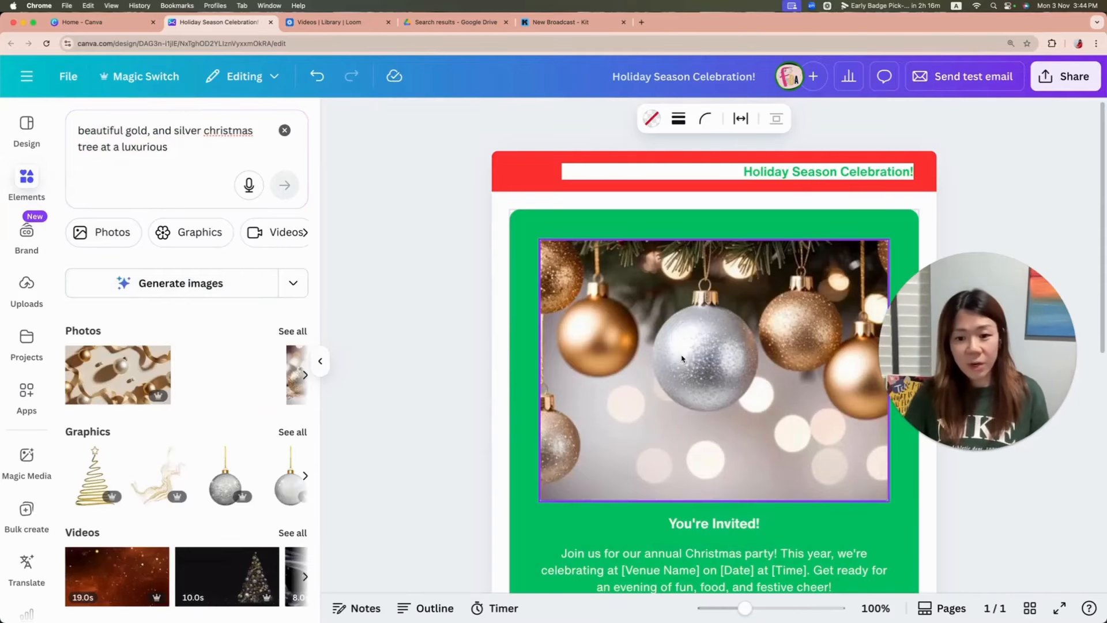
# Step: Generate images from the search text and add the gold-decorated tree standing by the tall window to the invitation block
pyautogui.click(174, 283)
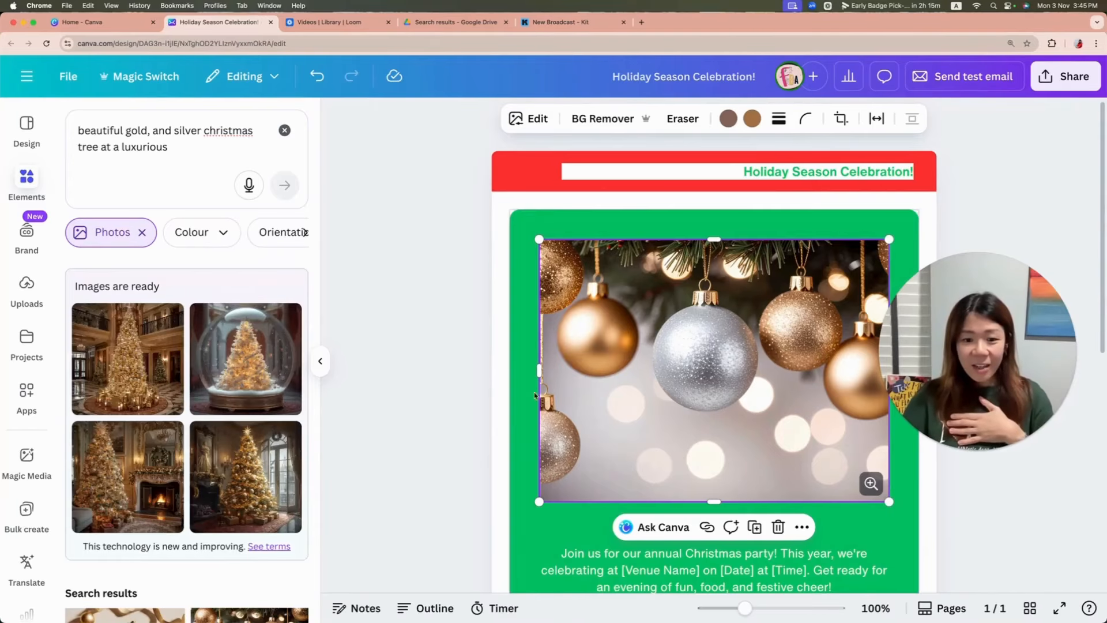
pyautogui.click(246, 476)
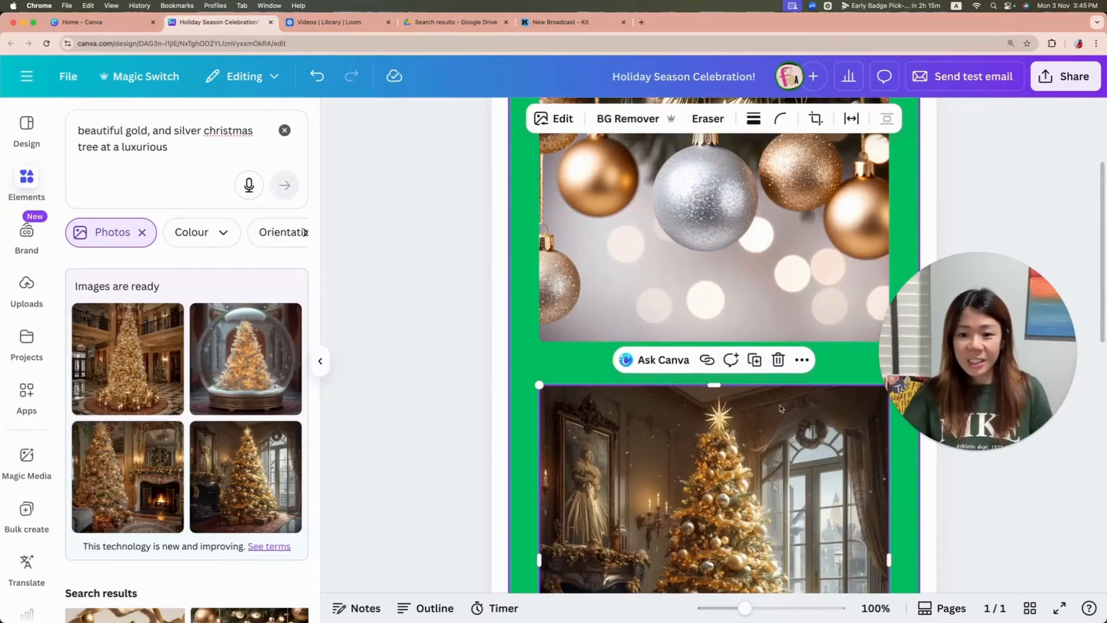
# Step: Delete the gold and silver baubles photo above the generated Christmas tree image
pyautogui.scroll(-2, 781, 409)
pyautogui.scroll(3, 781, 409)
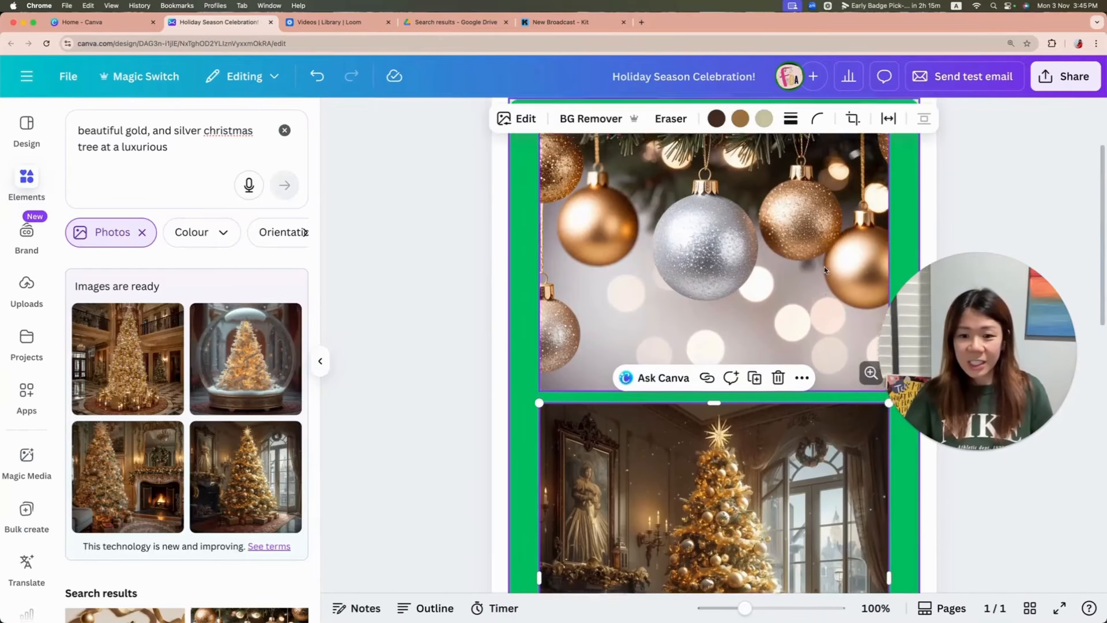
pyautogui.scroll(2, 824, 270)
pyautogui.press('Delete')
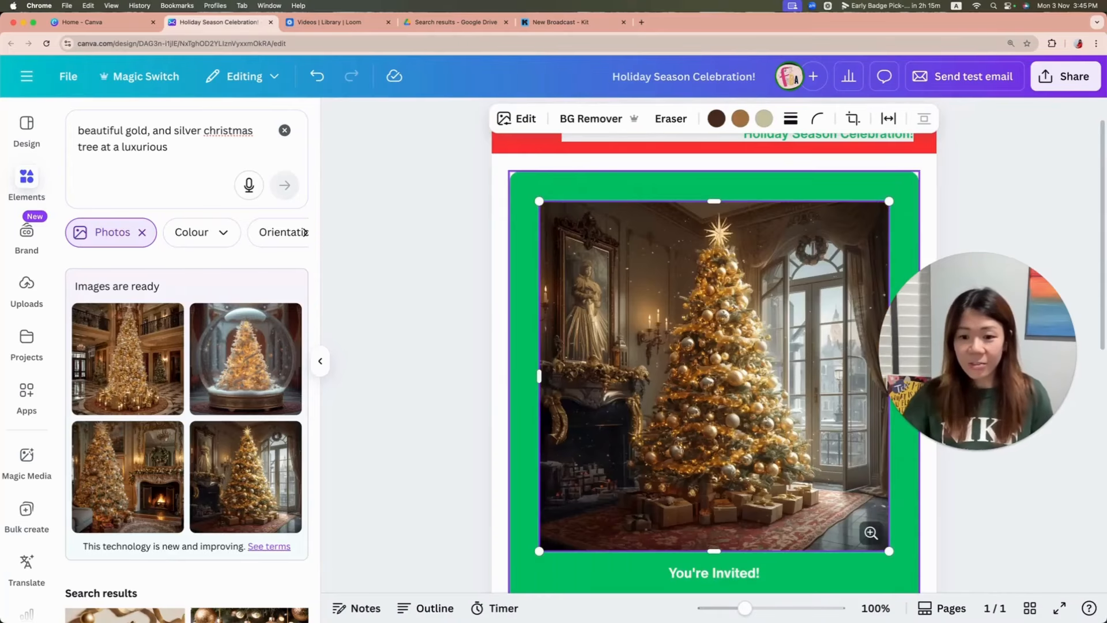
pyautogui.click(977, 190)
pyautogui.scroll(-5, 976, 190)
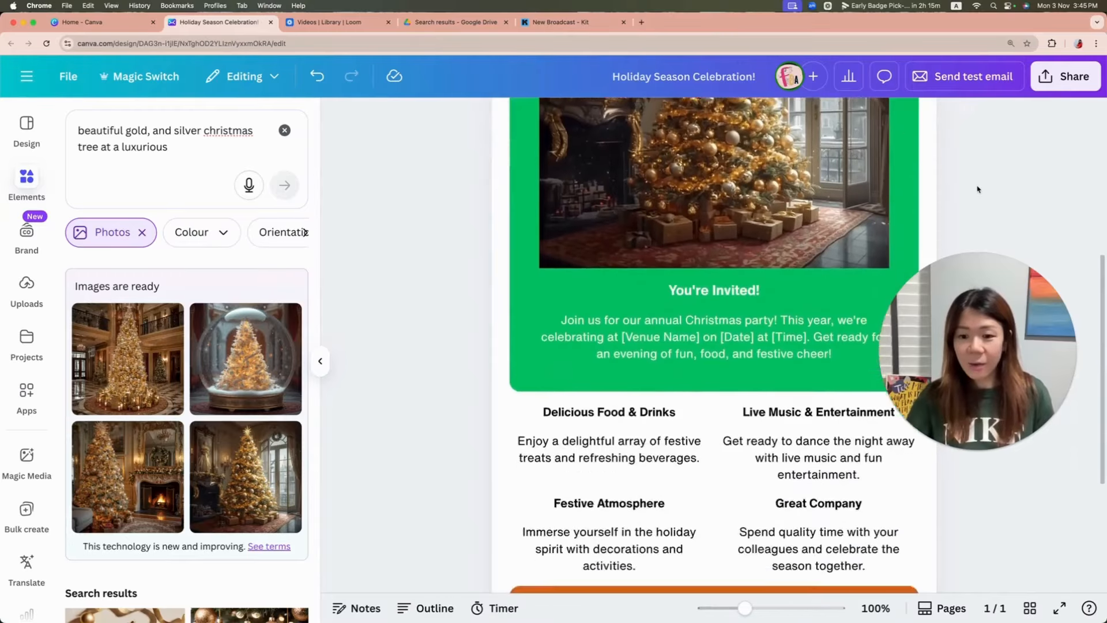
# Step: Change the background colour of the invitation block around the tree image from green to the red used in the header
pyautogui.scroll(4, 977, 190)
pyautogui.click(875, 149)
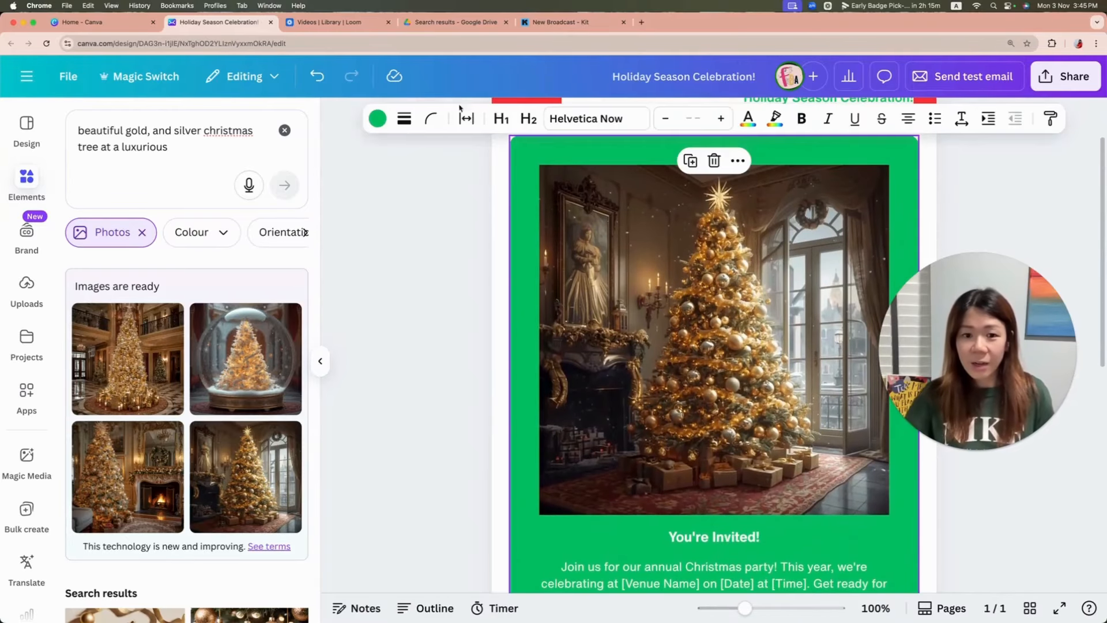
pyautogui.click(381, 126)
pyautogui.scroll(-5, 110, 377)
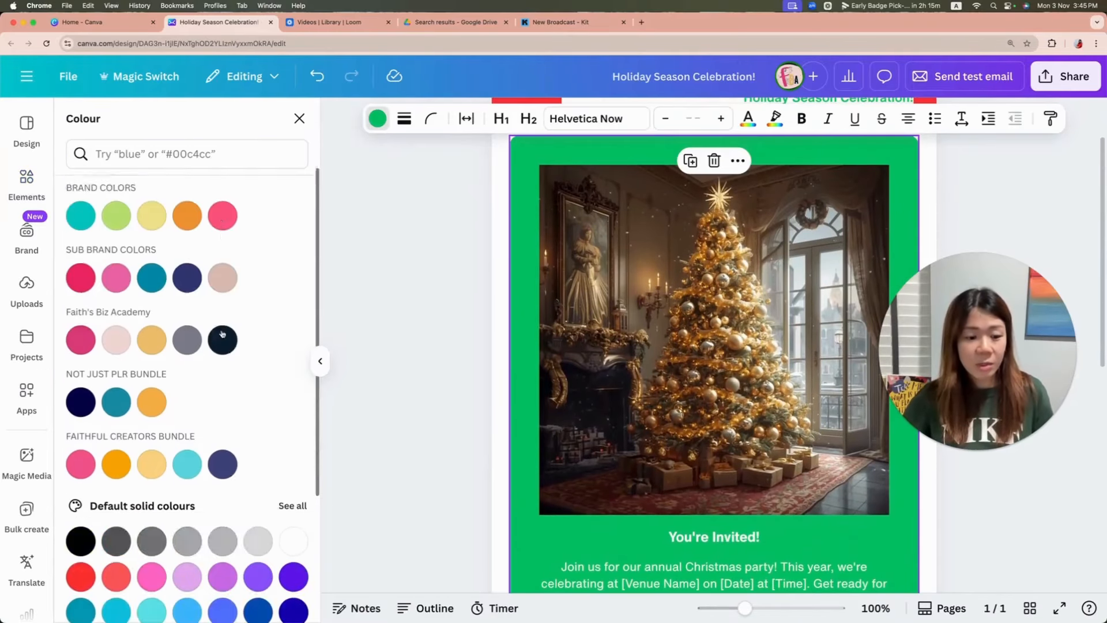
pyautogui.click(81, 413)
pyautogui.click(391, 328)
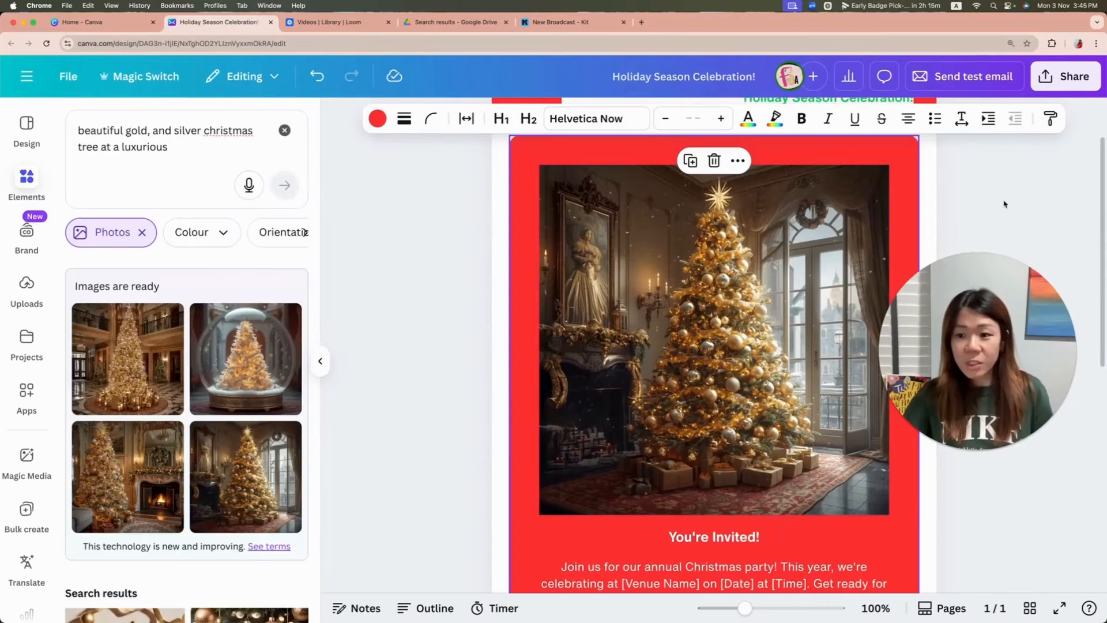
pyautogui.click(1027, 224)
# Step: Move the red invitation block down the email to just below the RSVP instructions paragraph
pyautogui.scroll(1, 1027, 225)
pyautogui.scroll(-6, 1029, 221)
pyautogui.scroll(-5, 1028, 218)
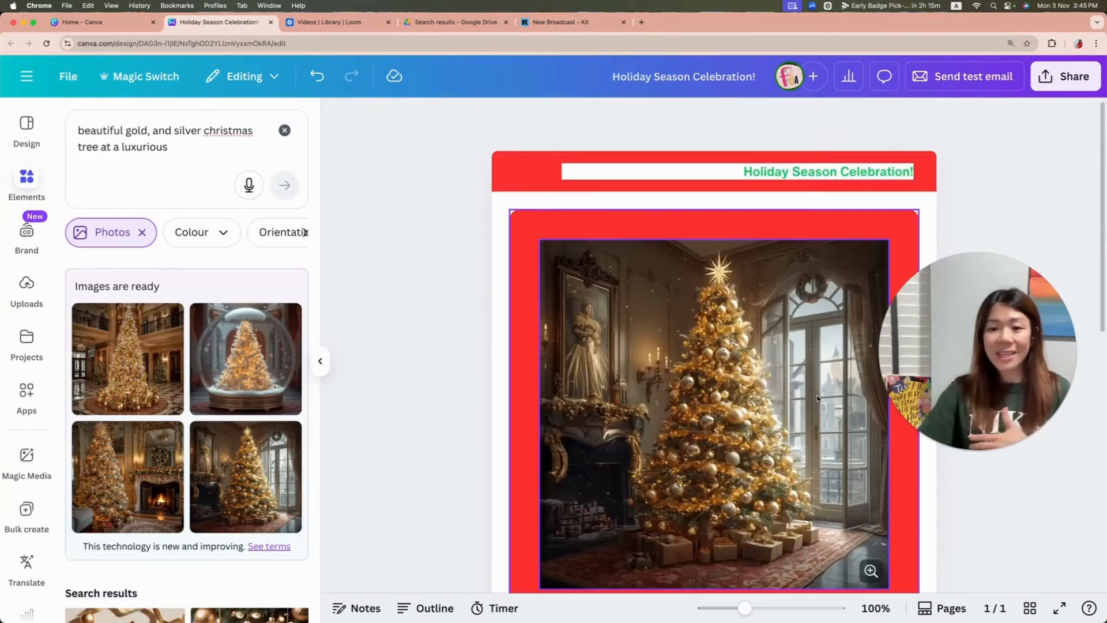
pyautogui.scroll(15, 537, 484)
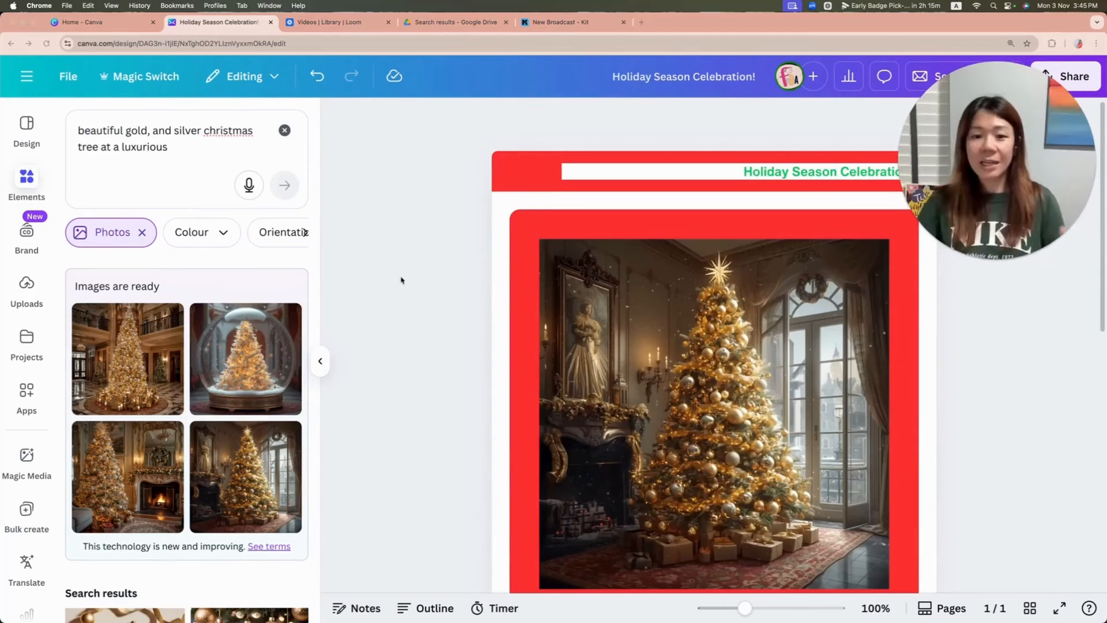
pyautogui.scroll(-8, 400, 279)
pyautogui.scroll(-1, 503, 286)
pyautogui.click(511, 286)
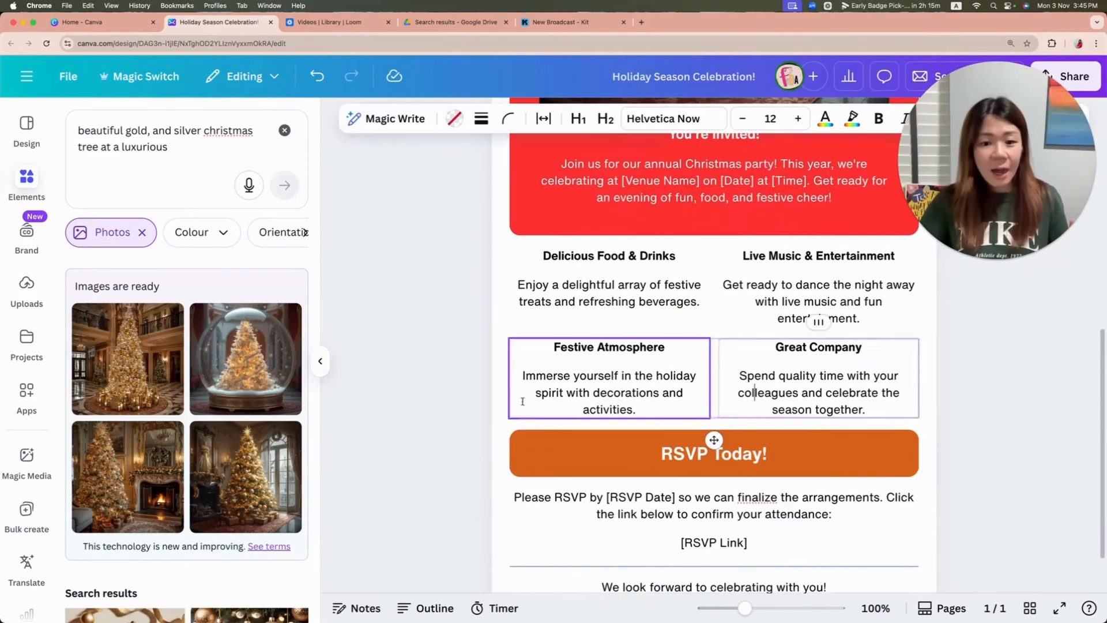
pyautogui.scroll(4, 577, 415)
pyautogui.scroll(-7, 703, 365)
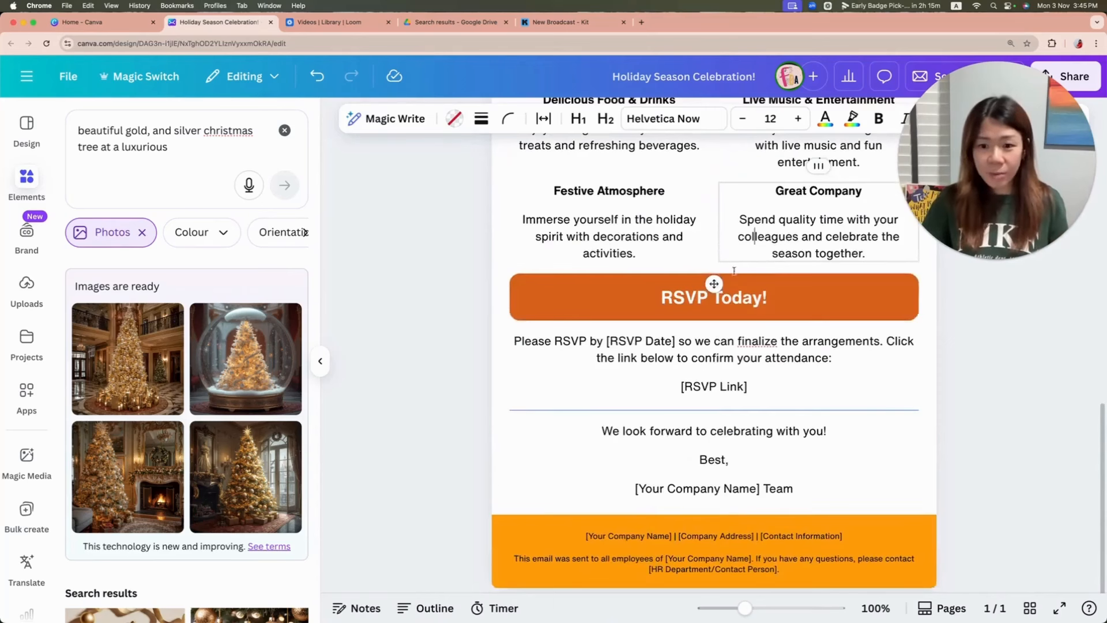
pyautogui.moveTo(715, 284); pyautogui.dragTo(740, 381)
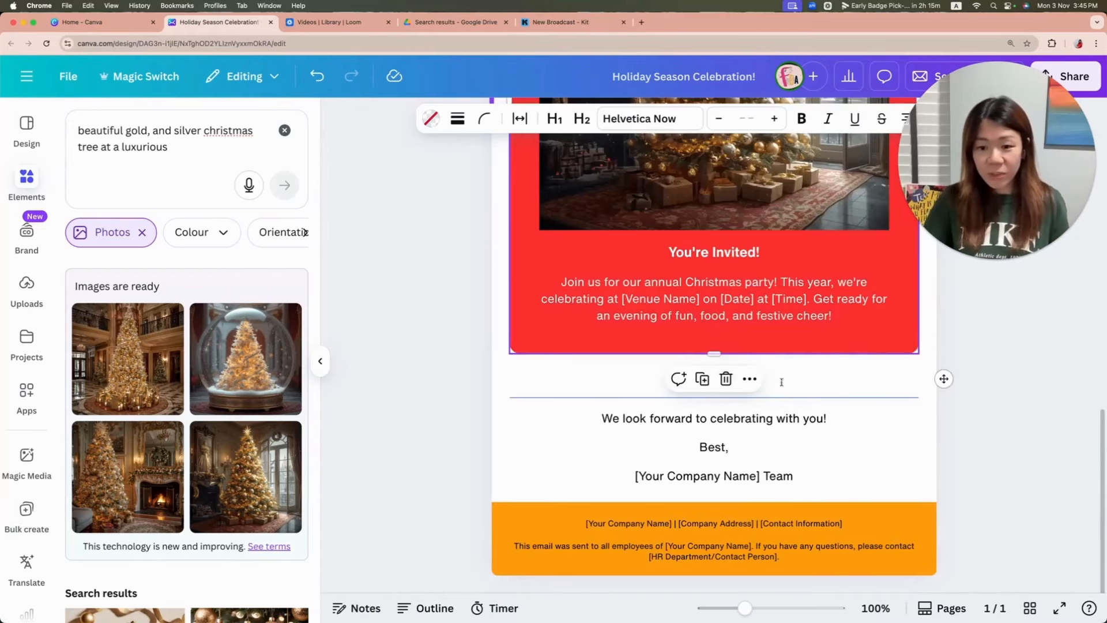
# Step: Shorten "entertainment" to "entertainmet" in the live music description and "array of" to "arrayf" in the food description
pyautogui.click(988, 348)
pyautogui.scroll(9, 942, 353)
pyautogui.click(683, 278)
pyautogui.click(617, 264)
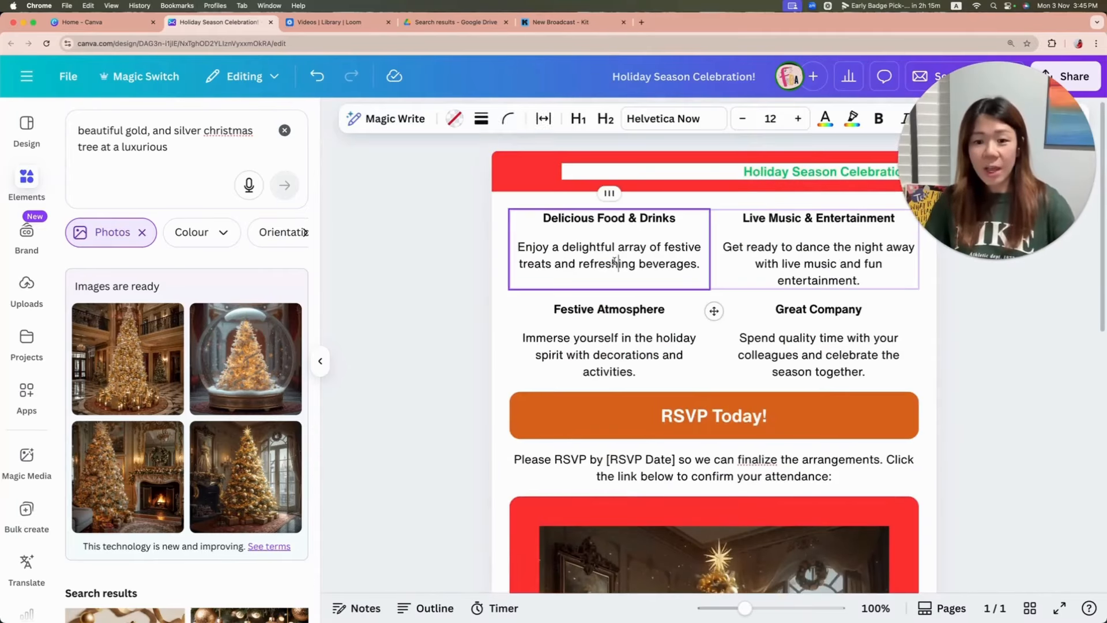
pyautogui.click(853, 275)
pyautogui.press('BackSpace')
pyautogui.click(652, 244)
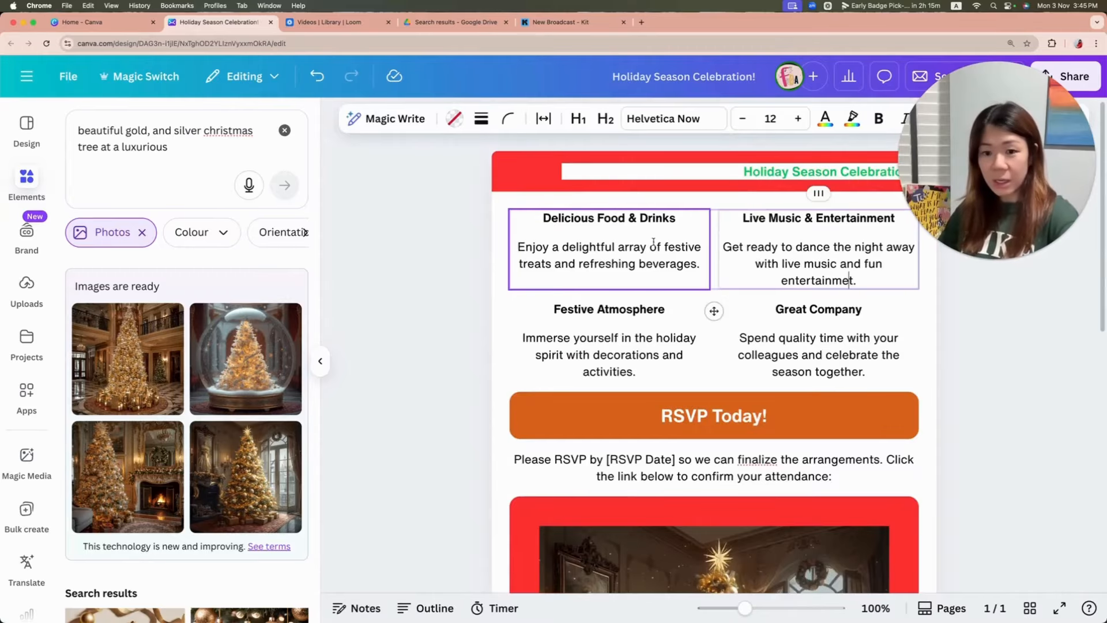
pyautogui.press('BackSpace')
pyautogui.press('BackSpace')
pyautogui.click(800, 248)
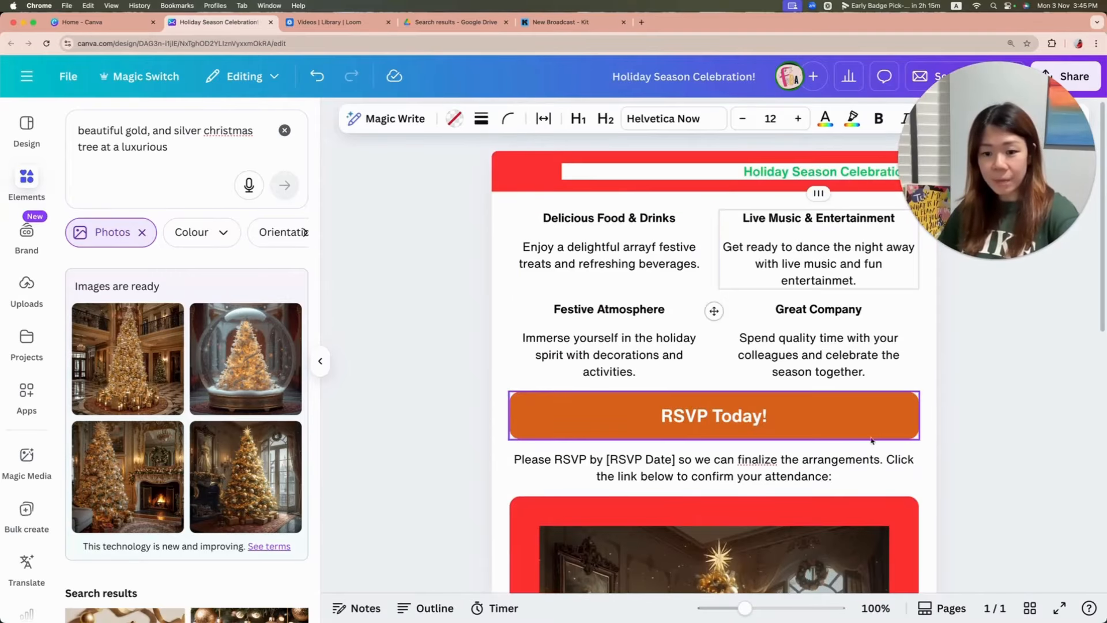
# Step: Move the red invitation block with the tree image back up to directly below the header banner
pyautogui.scroll(-5, 859, 487)
pyautogui.click(823, 264)
pyautogui.scroll(3, 823, 264)
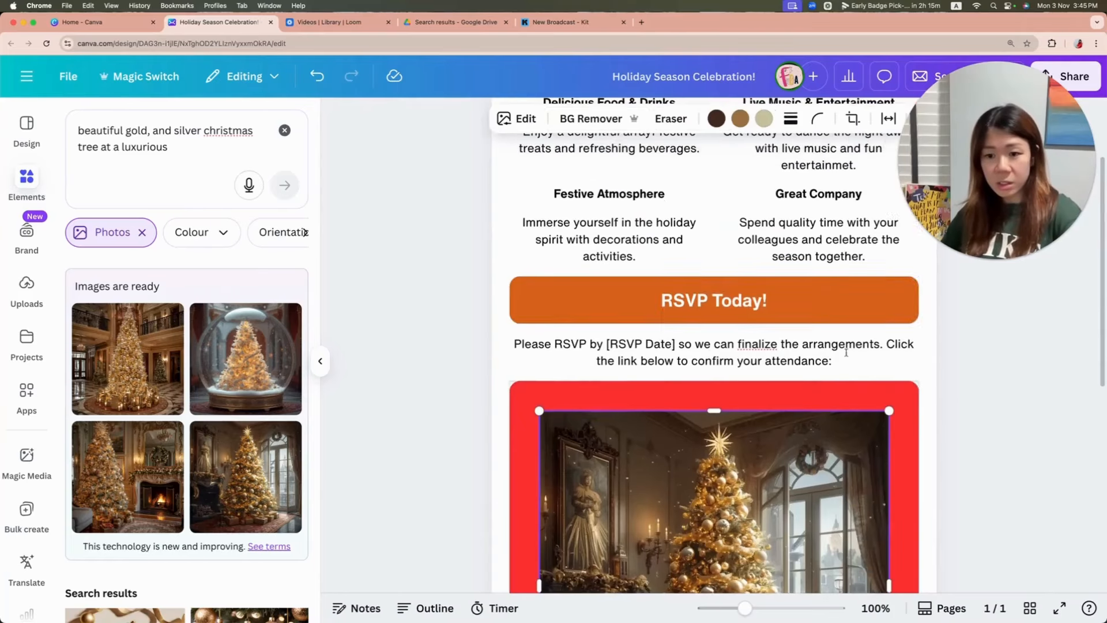
pyautogui.click(900, 400)
pyautogui.scroll(2, 888, 455)
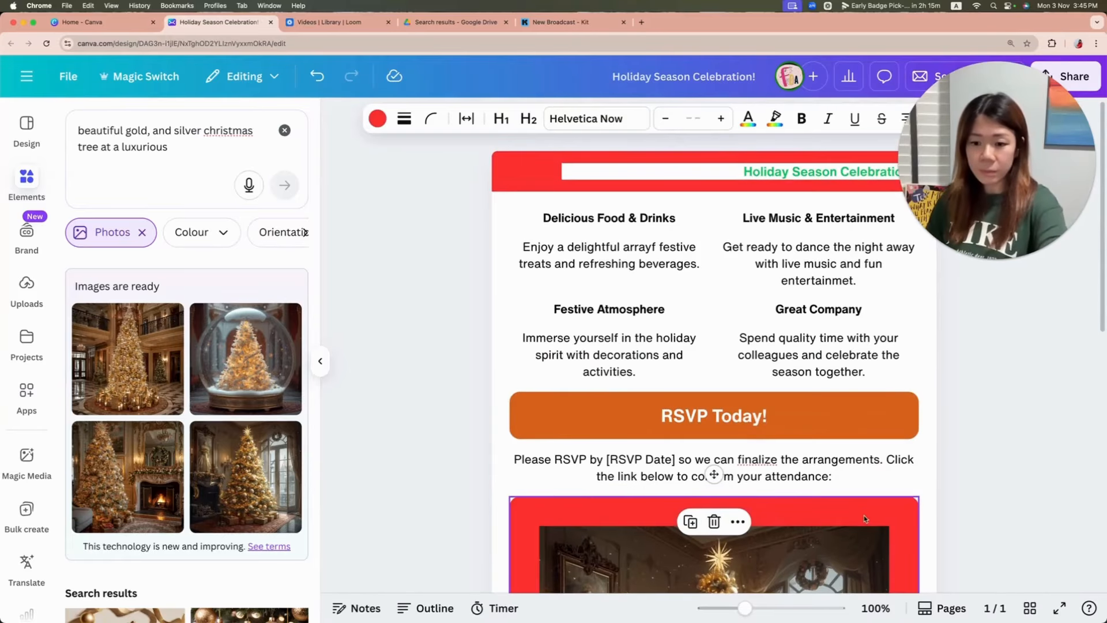
pyautogui.click(747, 495)
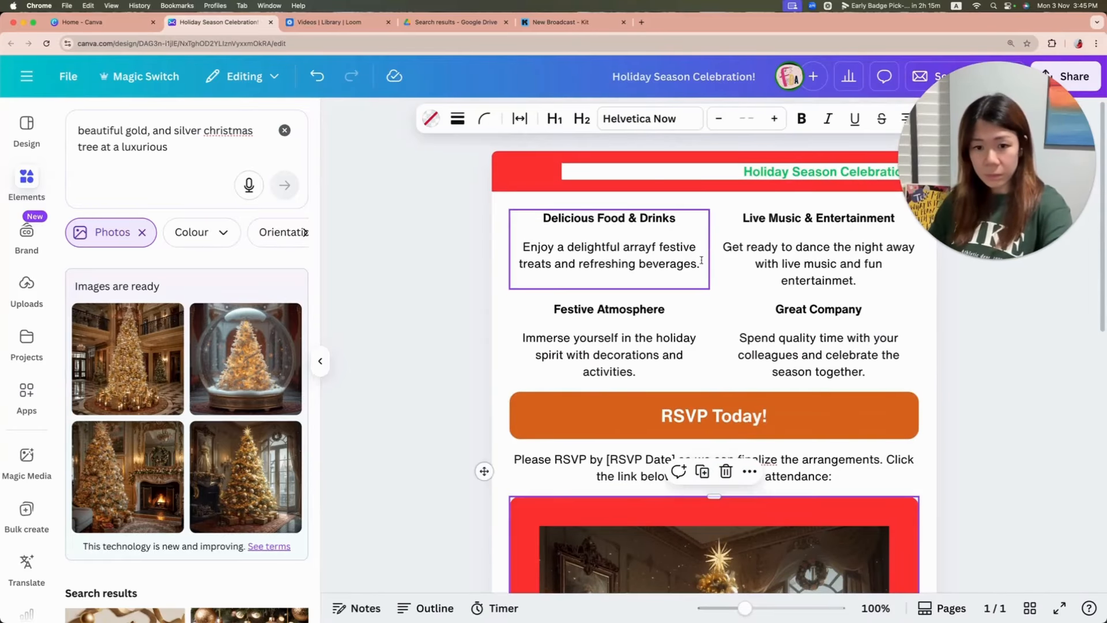
pyautogui.moveTo(484, 471); pyautogui.dragTo(501, 309)
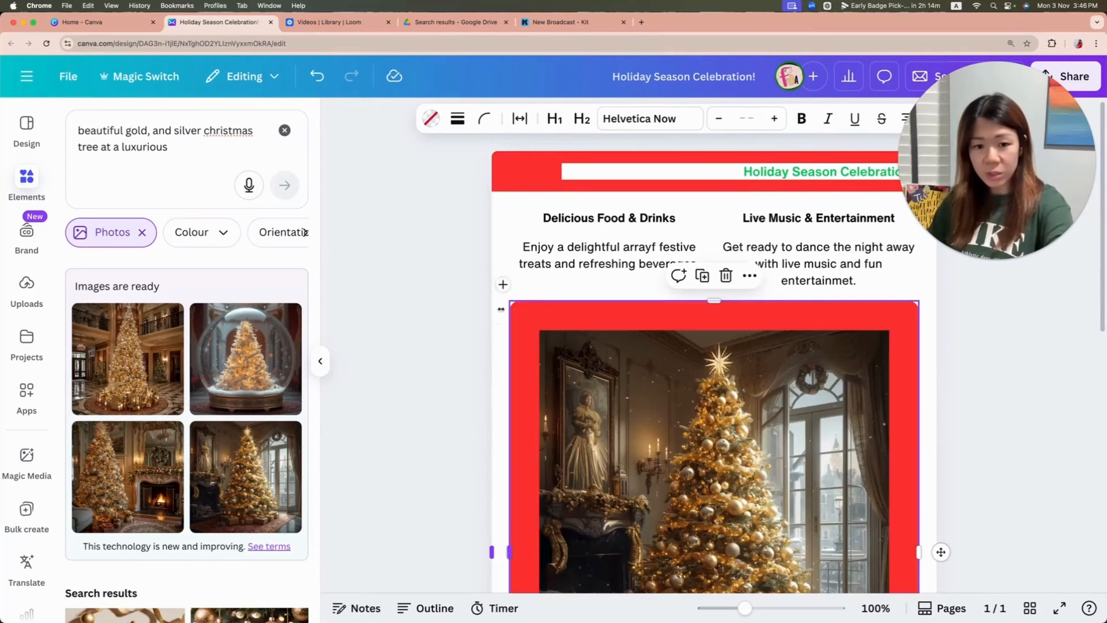
pyautogui.click(549, 312)
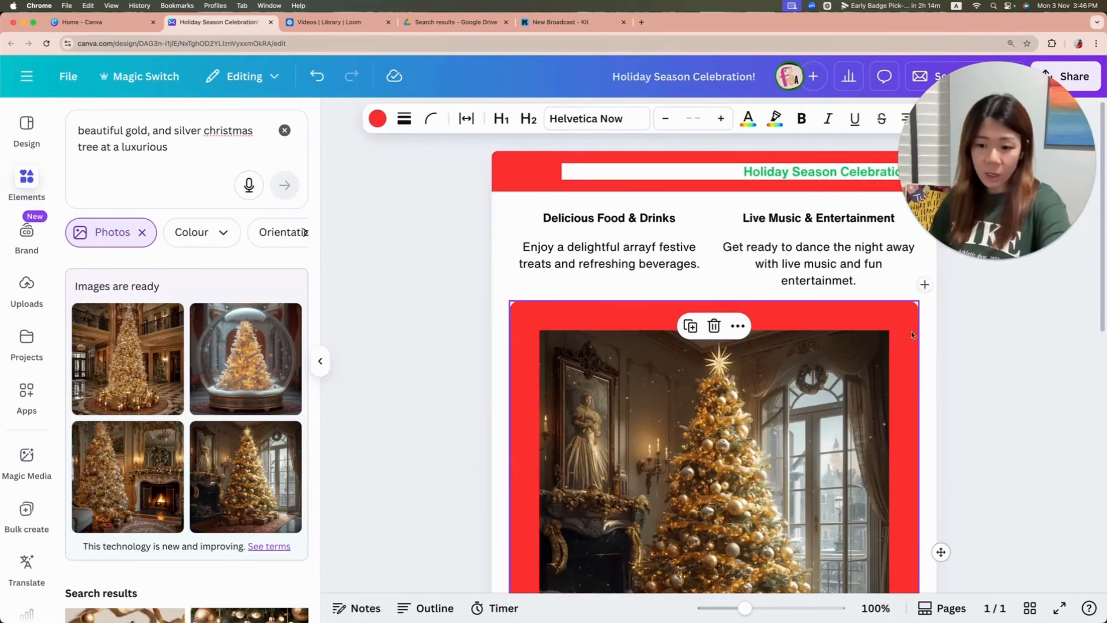
pyautogui.moveTo(943, 553); pyautogui.dragTo(943, 506)
pyautogui.moveTo(909, 330); pyautogui.dragTo(799, 220)
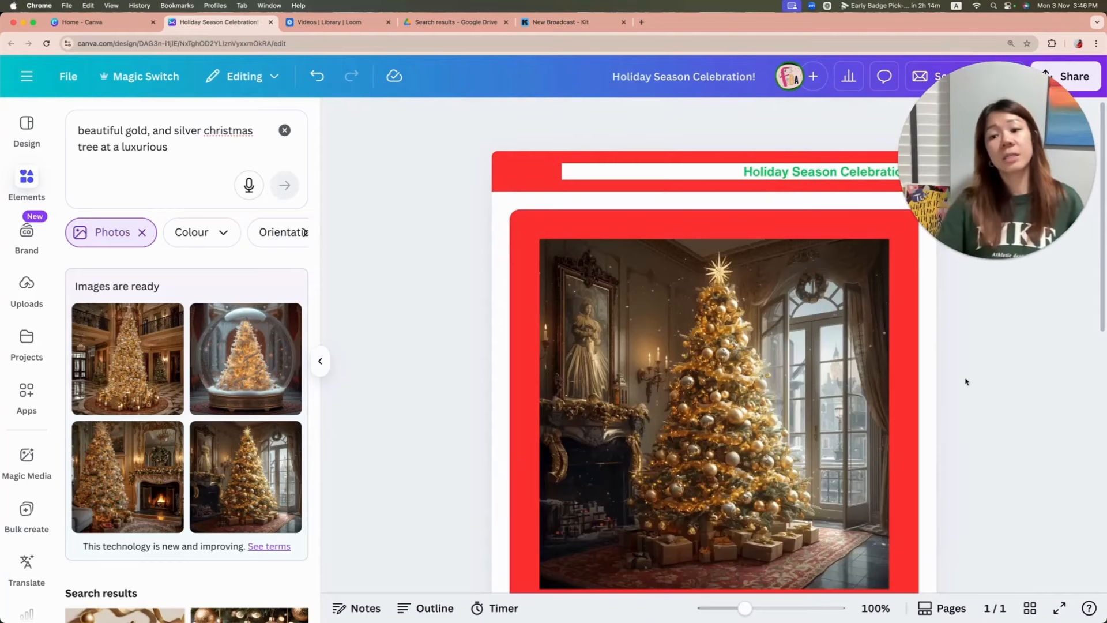
# Step: Open the settings for sending a test email of the finished design
pyautogui.scroll(-5, 984, 331)
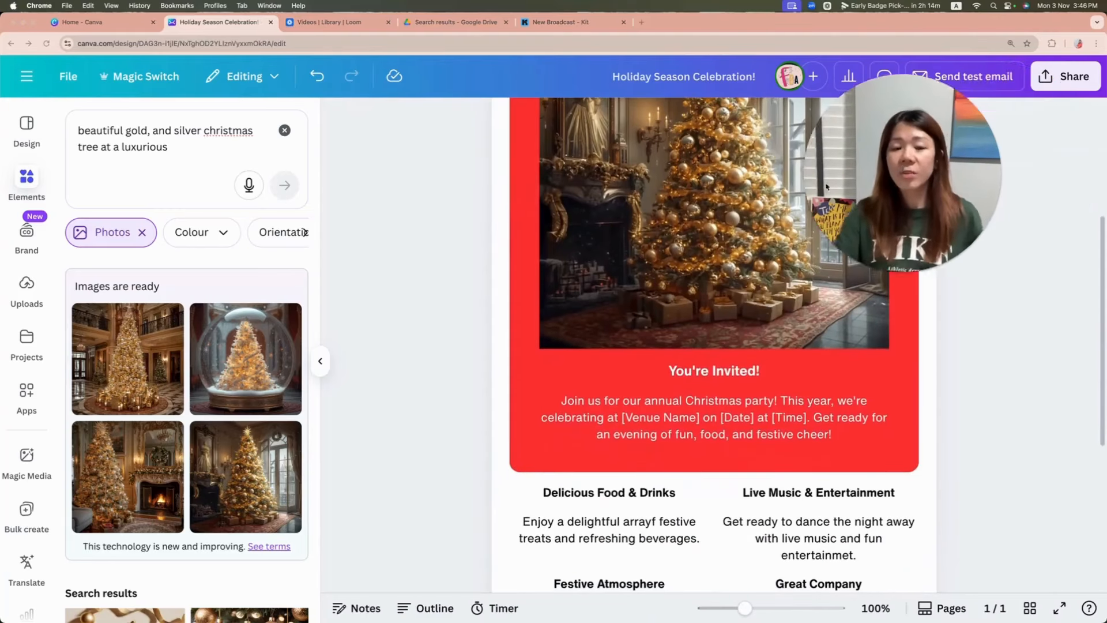
pyautogui.scroll(3, 945, 340)
pyautogui.scroll(2, 953, 345)
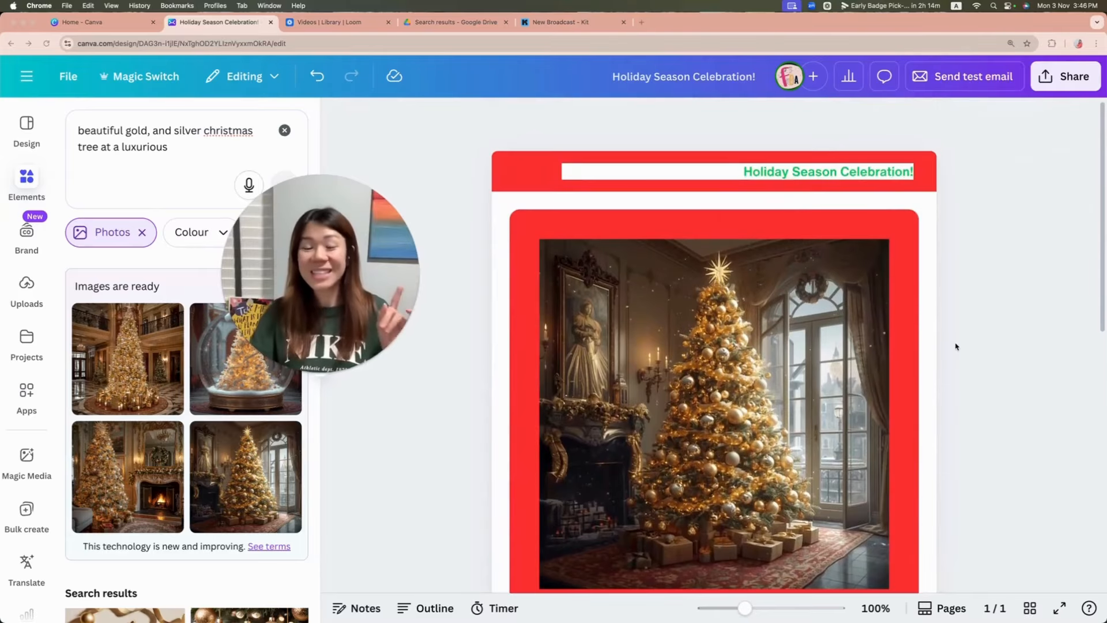
pyautogui.moveTo(388, 276); pyautogui.dragTo(412, 264)
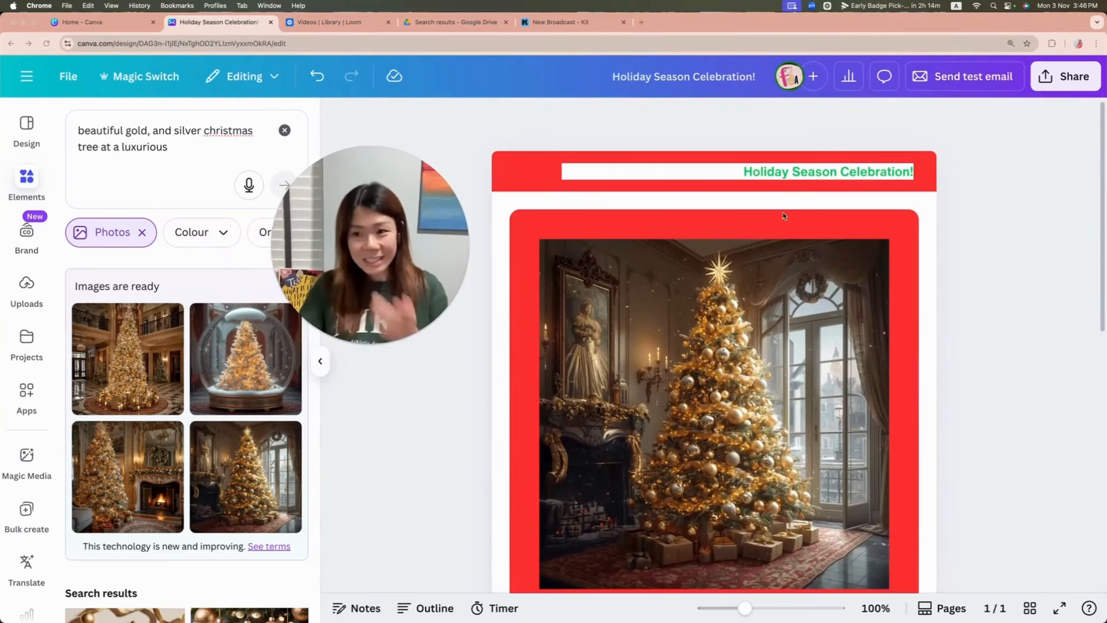
pyautogui.click(974, 78)
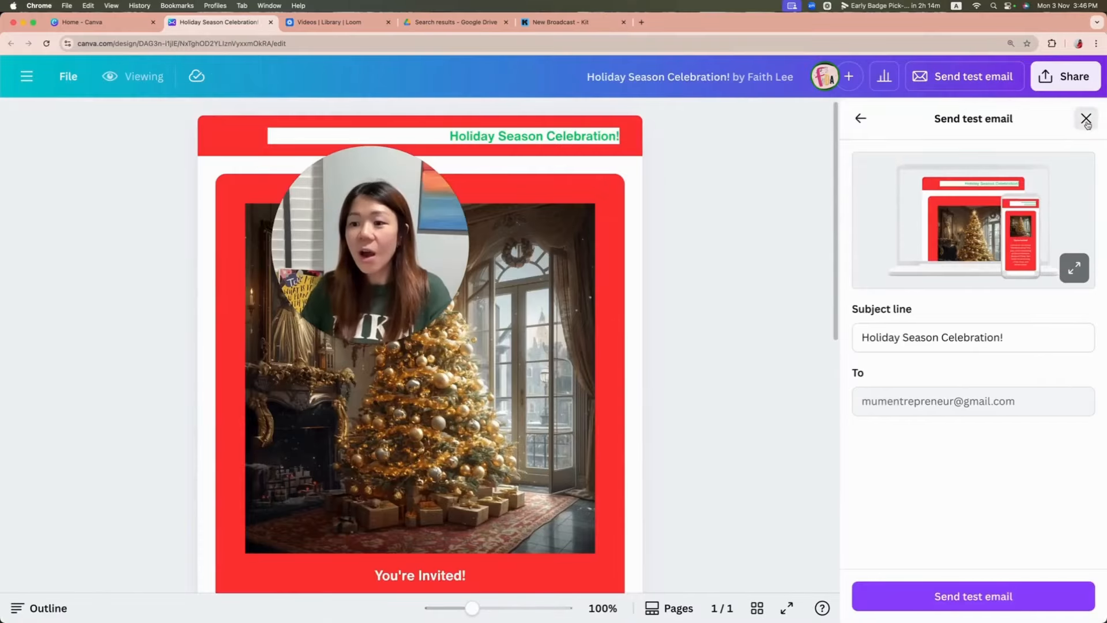
# Step: Close the test email settings and publish the design as an embed, copying its HTML embed code
pyautogui.click(1086, 120)
pyautogui.click(1074, 77)
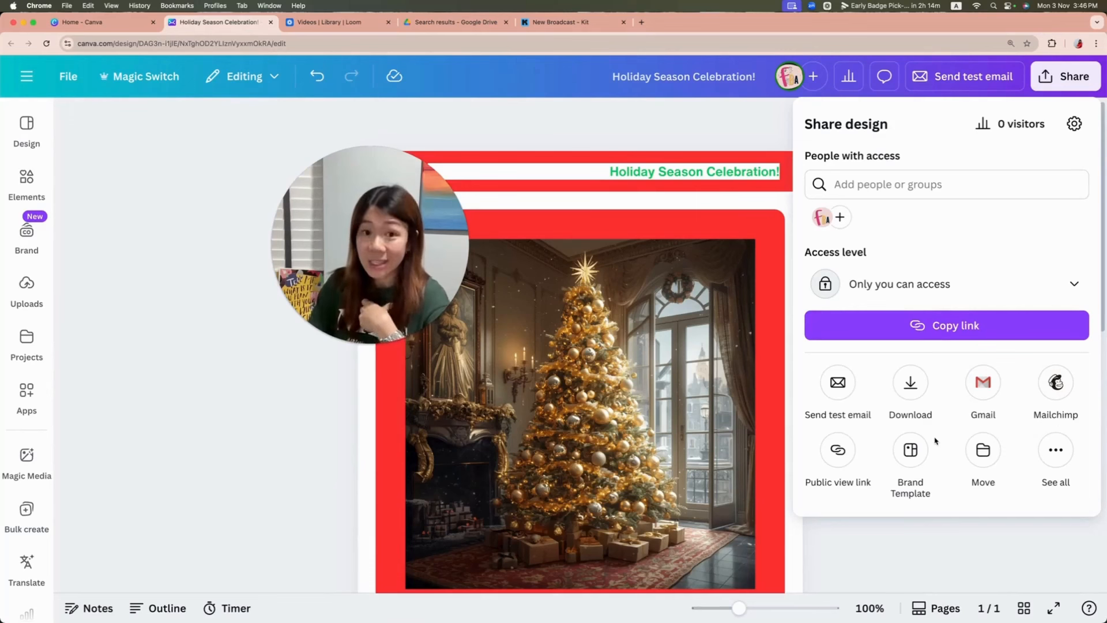
pyautogui.moveTo(362, 292); pyautogui.dragTo(223, 270)
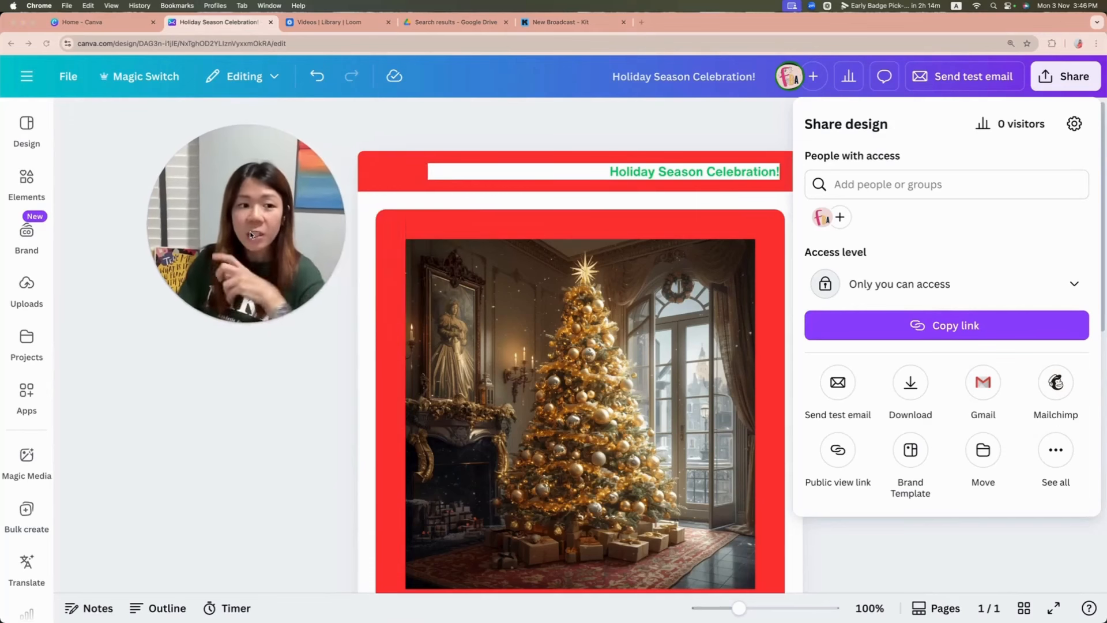
pyautogui.click(1054, 451)
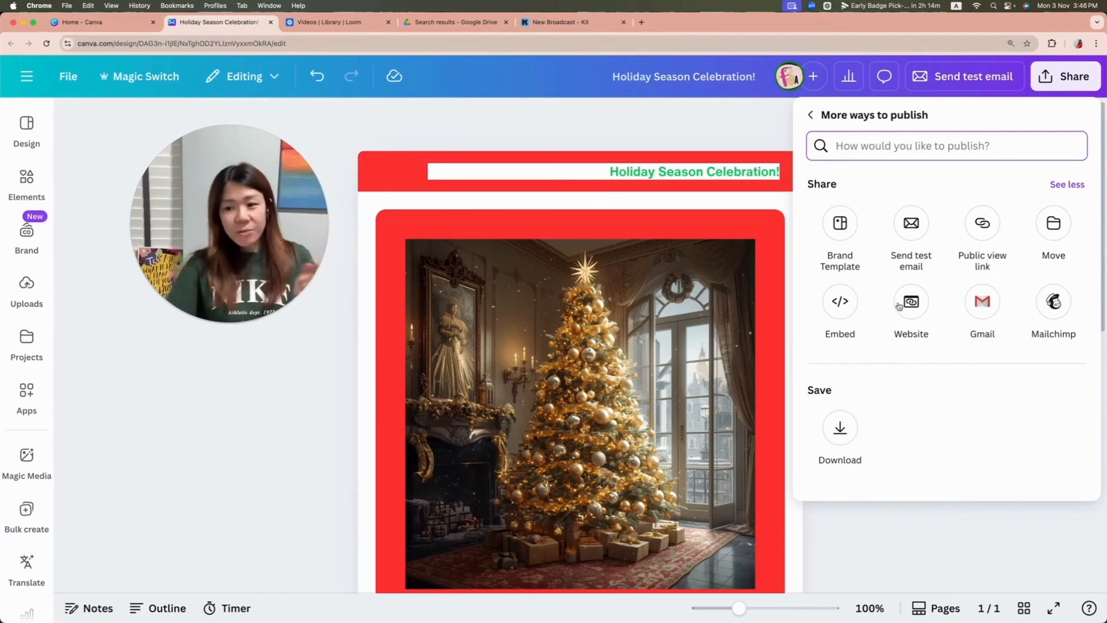
pyautogui.click(847, 306)
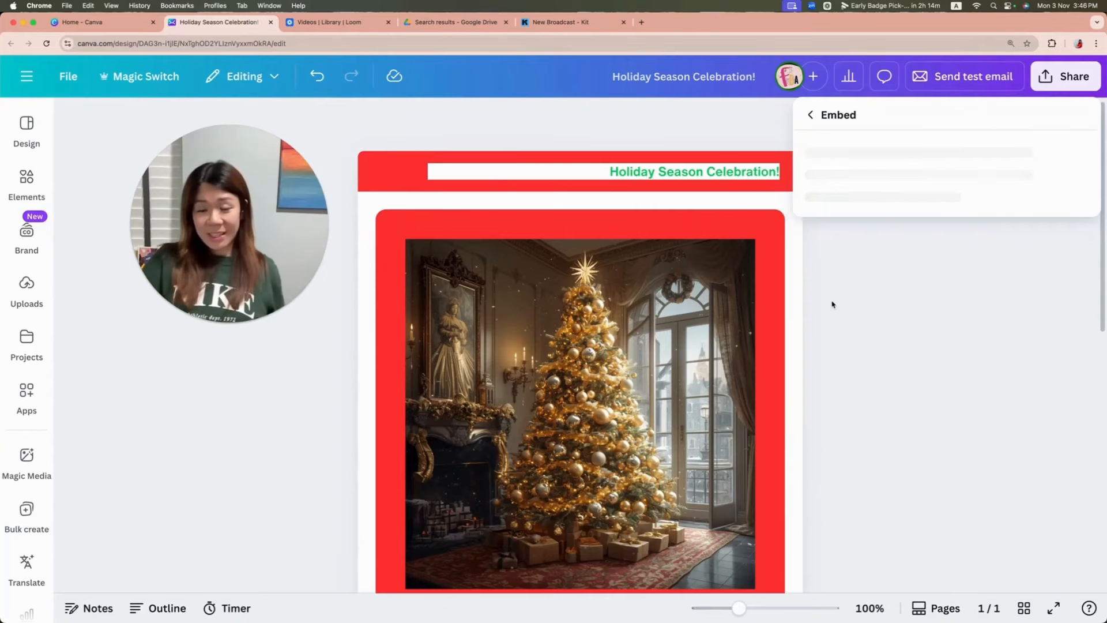
pyautogui.click(916, 197)
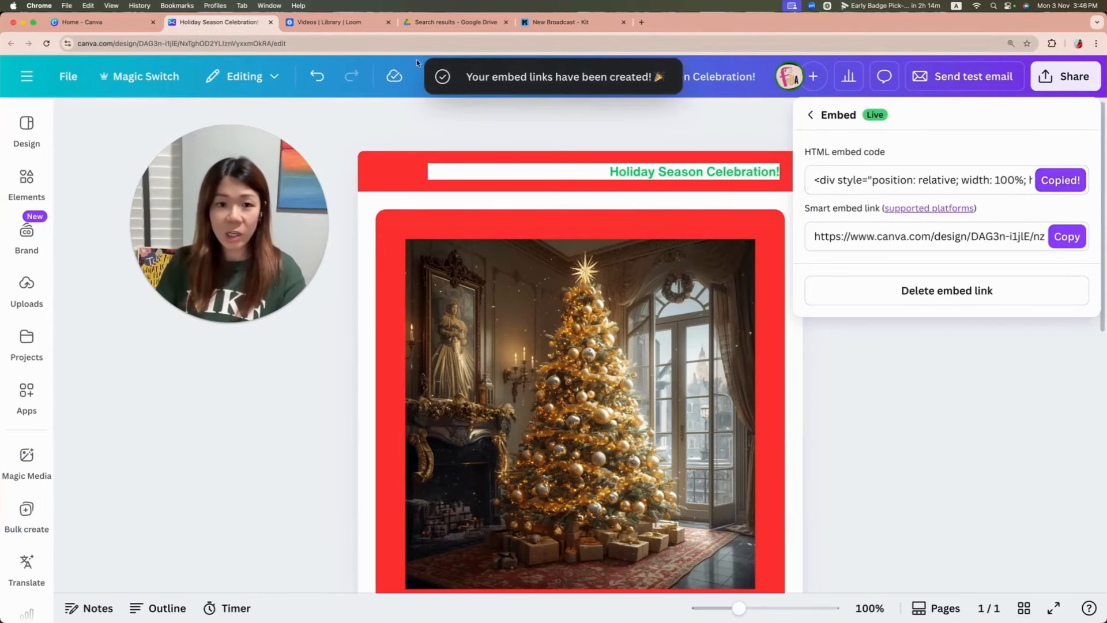
# Step: Switch to the New Broadcast draft in Kit and insert an HTML block into the email body
pyautogui.click(562, 21)
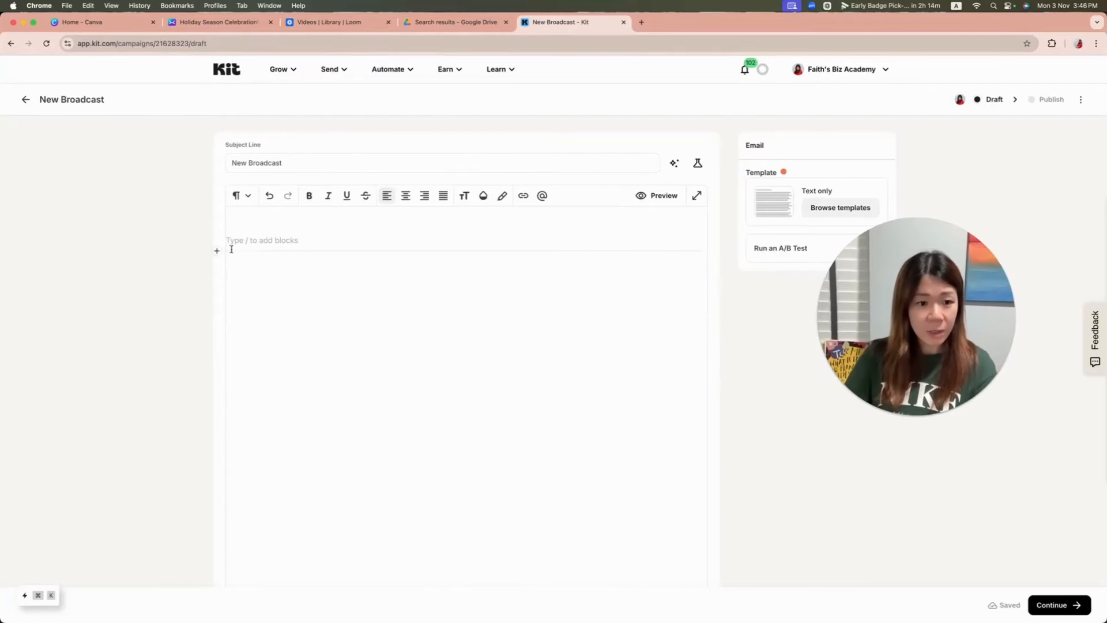
pyautogui.click(218, 252)
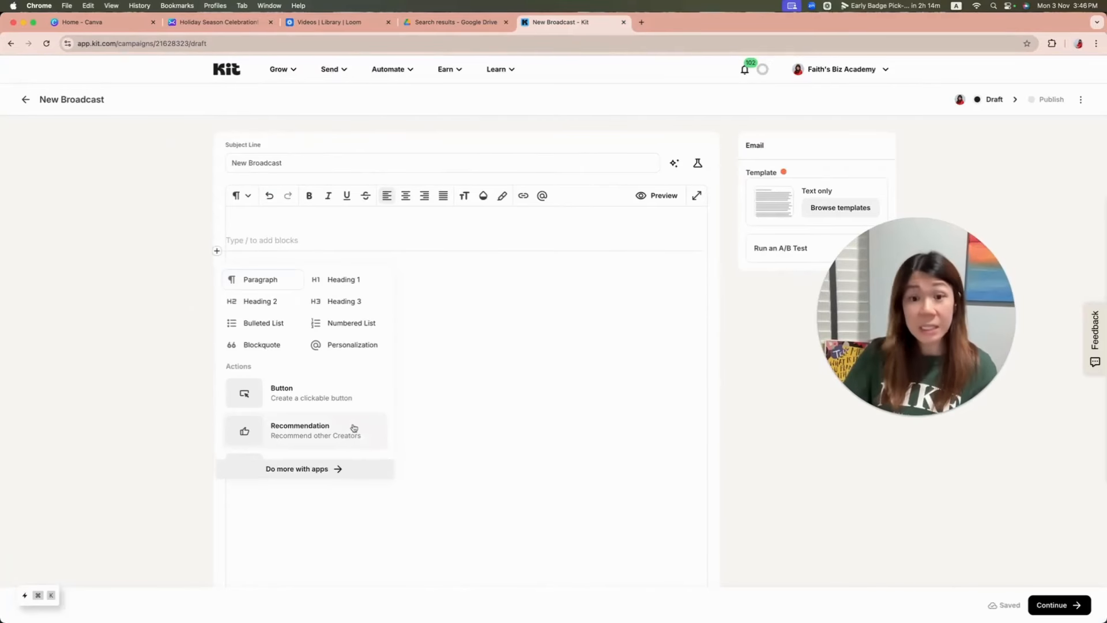
pyautogui.scroll(-7, 347, 399)
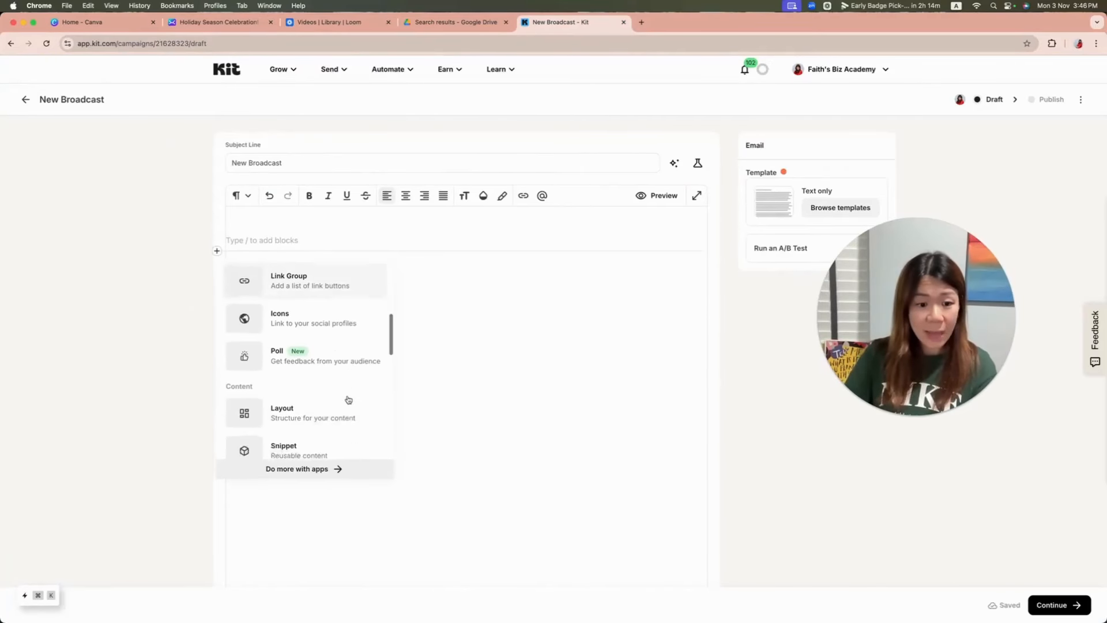
pyautogui.scroll(-5, 348, 400)
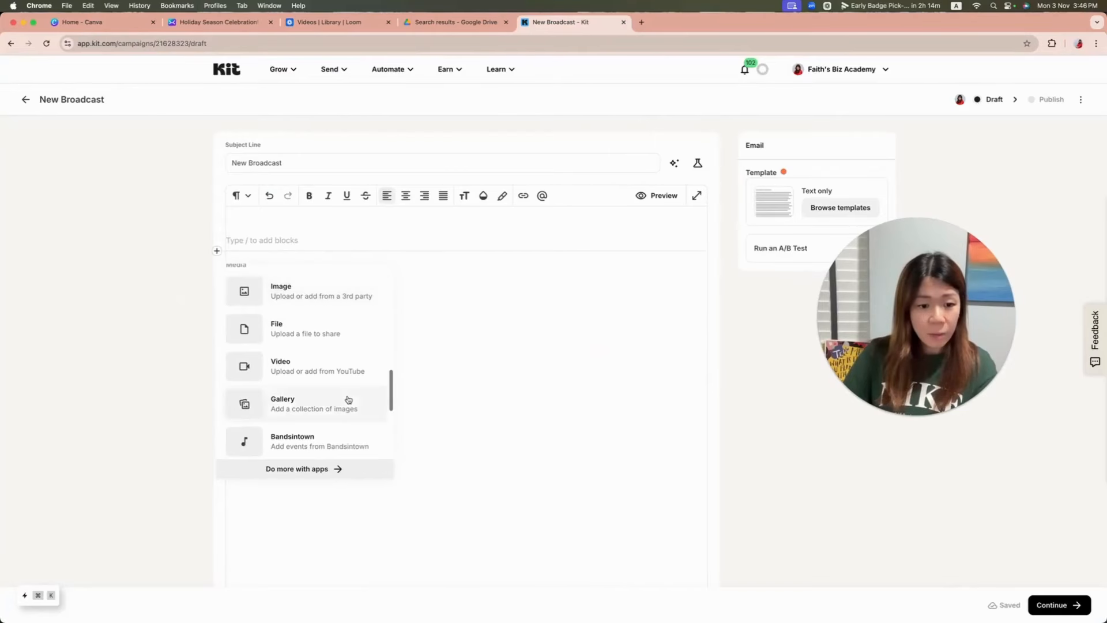
pyautogui.scroll(2, 348, 399)
pyautogui.scroll(-5, 349, 399)
pyautogui.click(317, 361)
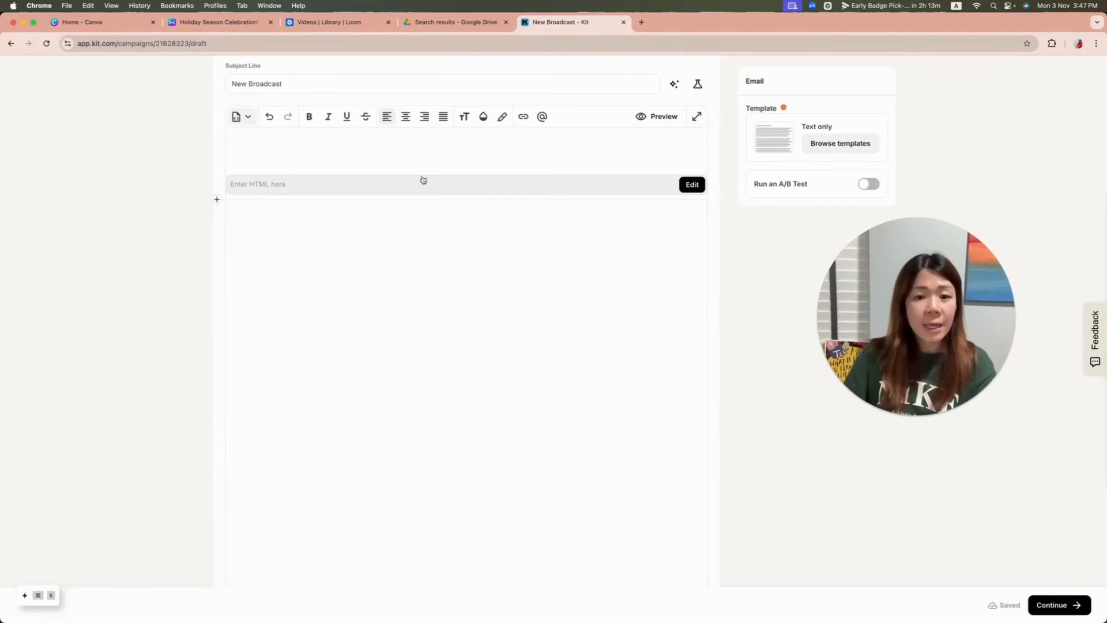
# Step: Try to paste the Canva HTML embed code into the broadcast's HTML block and save it
pyautogui.click(692, 262)
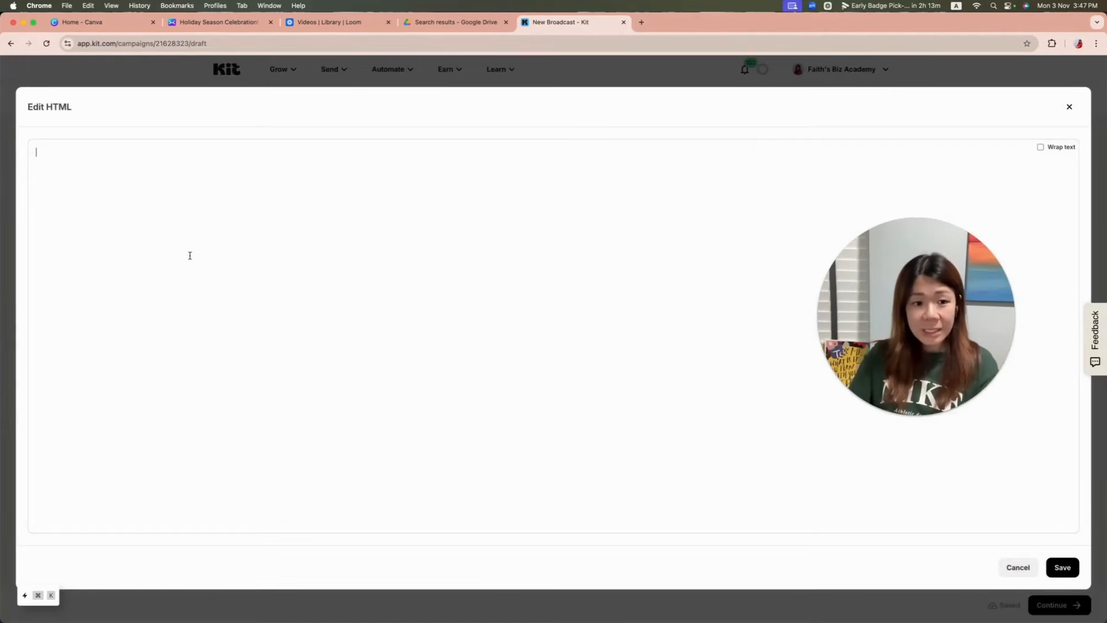
pyautogui.click(189, 200)
pyautogui.press('super+v')
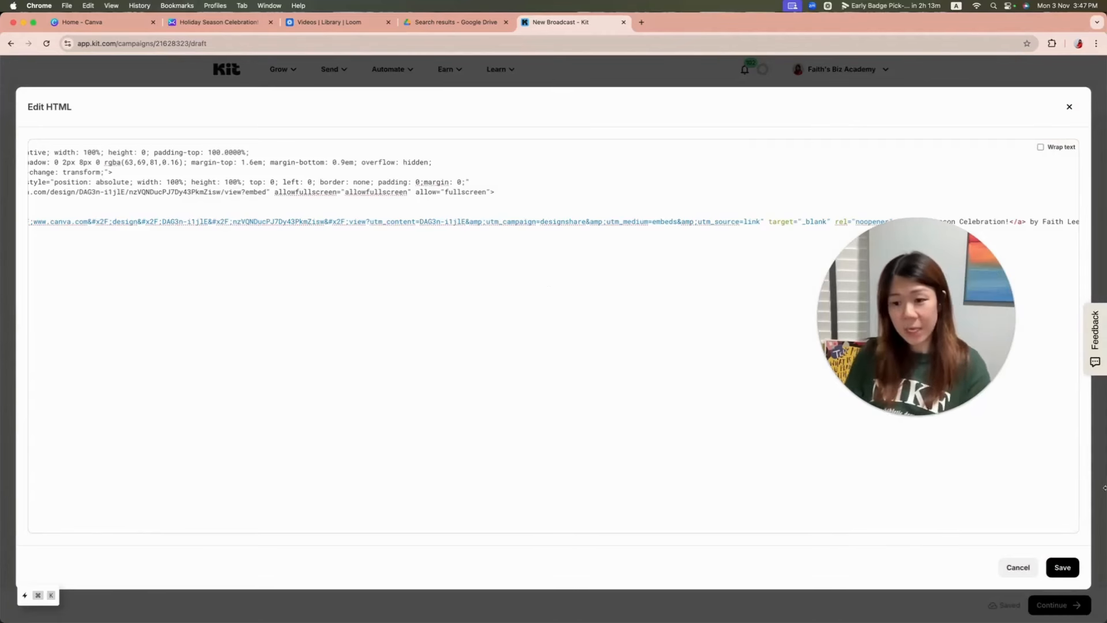
pyautogui.click(1064, 568)
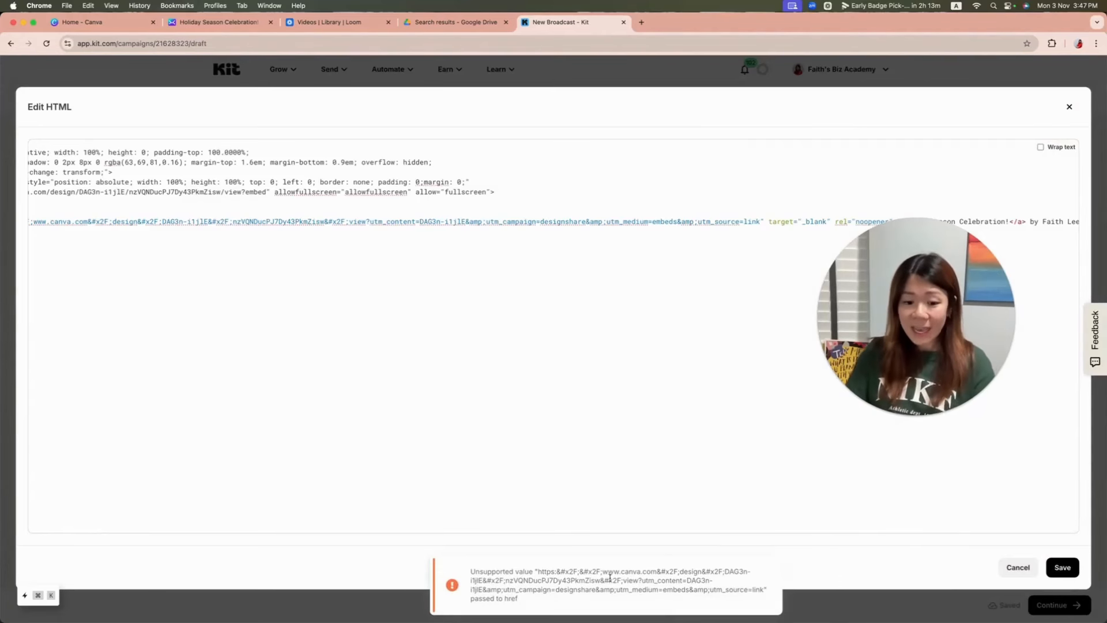
pyautogui.moveTo(471, 573); pyautogui.dragTo(585, 598)
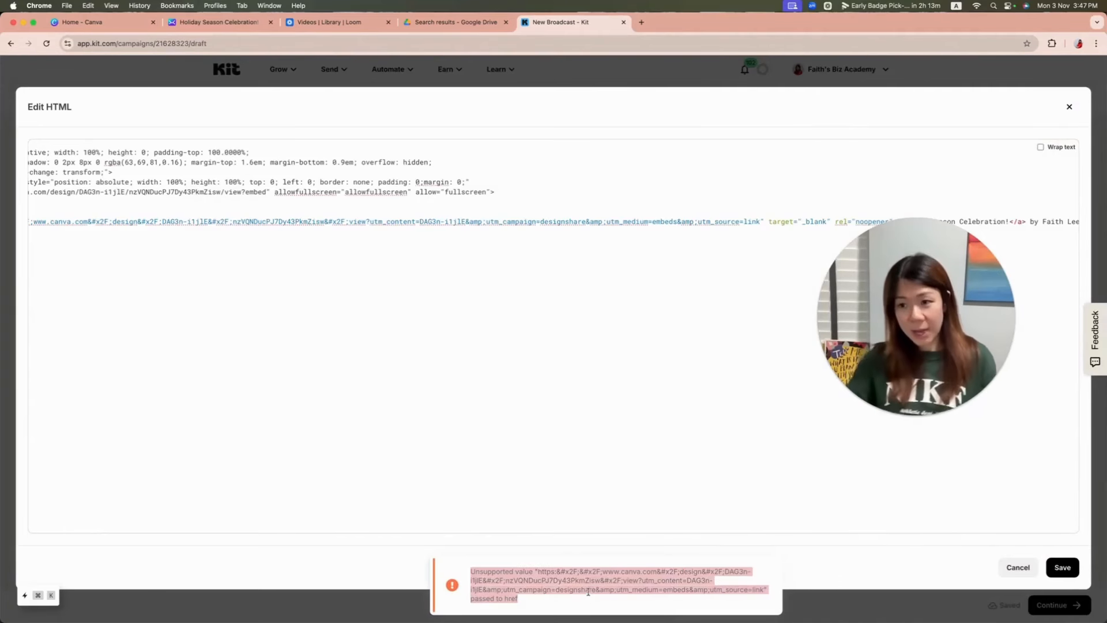
# Step: Return to the Canva design and look up the supported platforms for the smart embed link
pyautogui.click(308, 24)
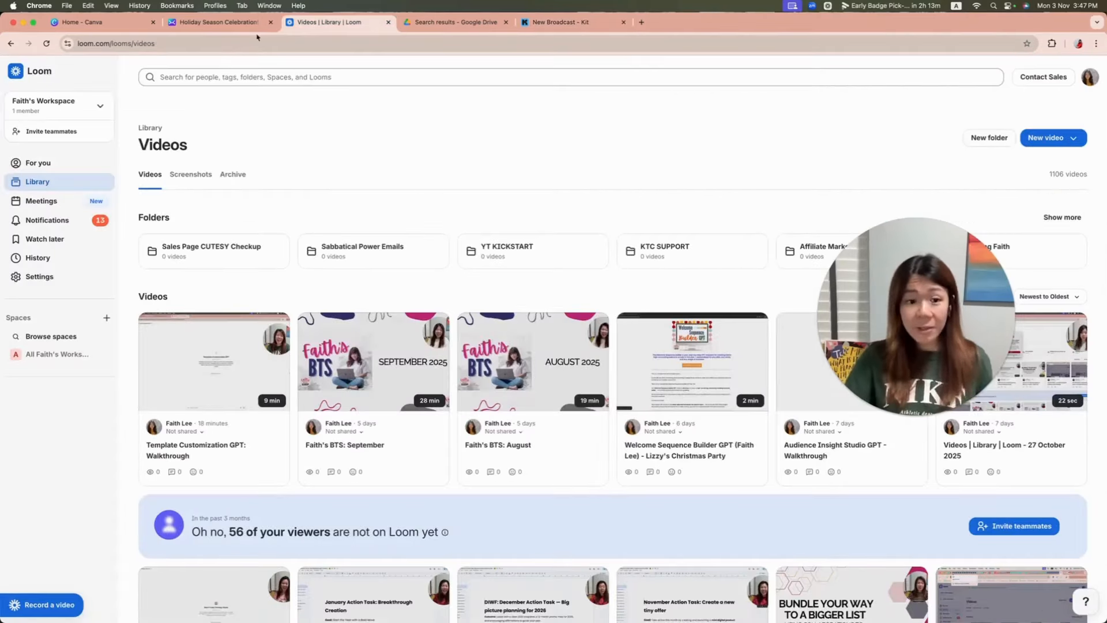
pyautogui.click(219, 22)
pyautogui.moveTo(891, 323); pyautogui.dragTo(245, 258)
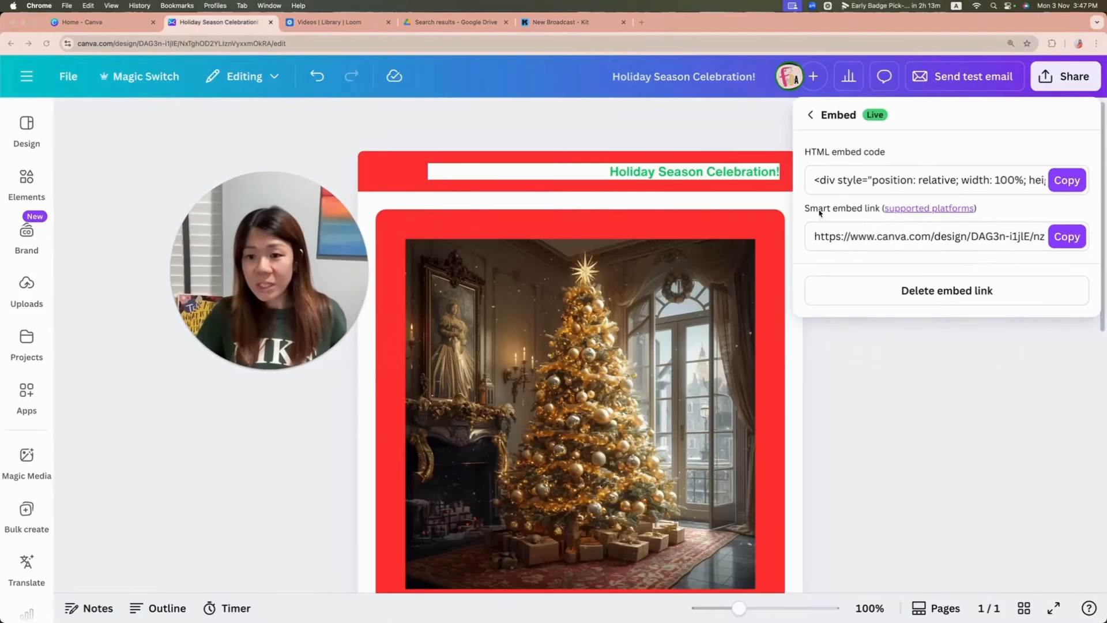
pyautogui.click(920, 209)
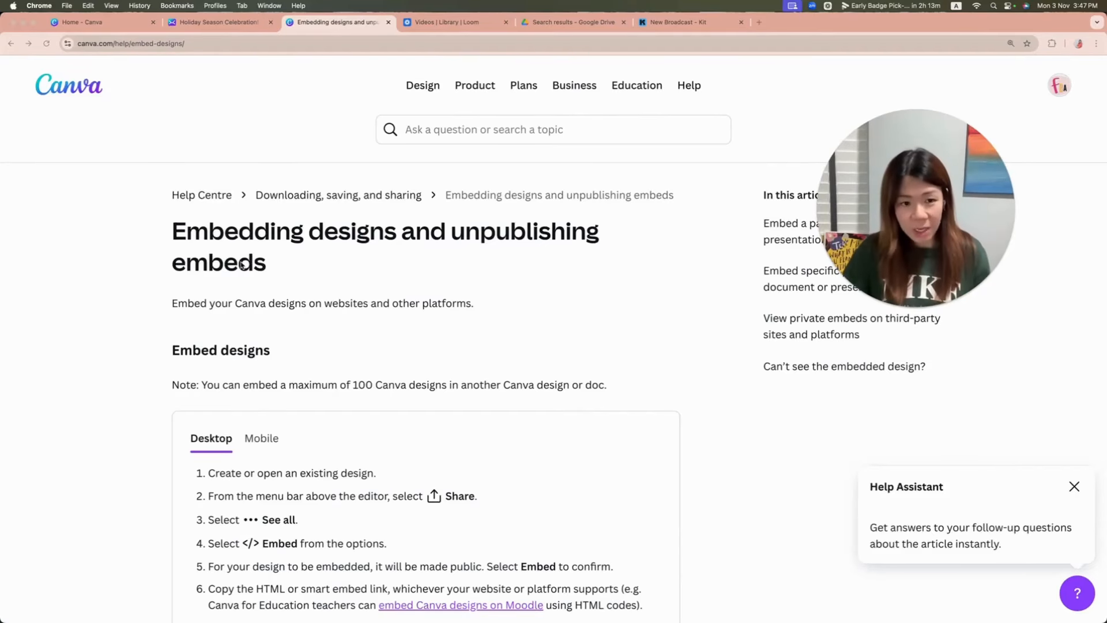
# Step: Copy the design's smart embed link and open it in a new browser tab to view the published email
pyautogui.click(225, 23)
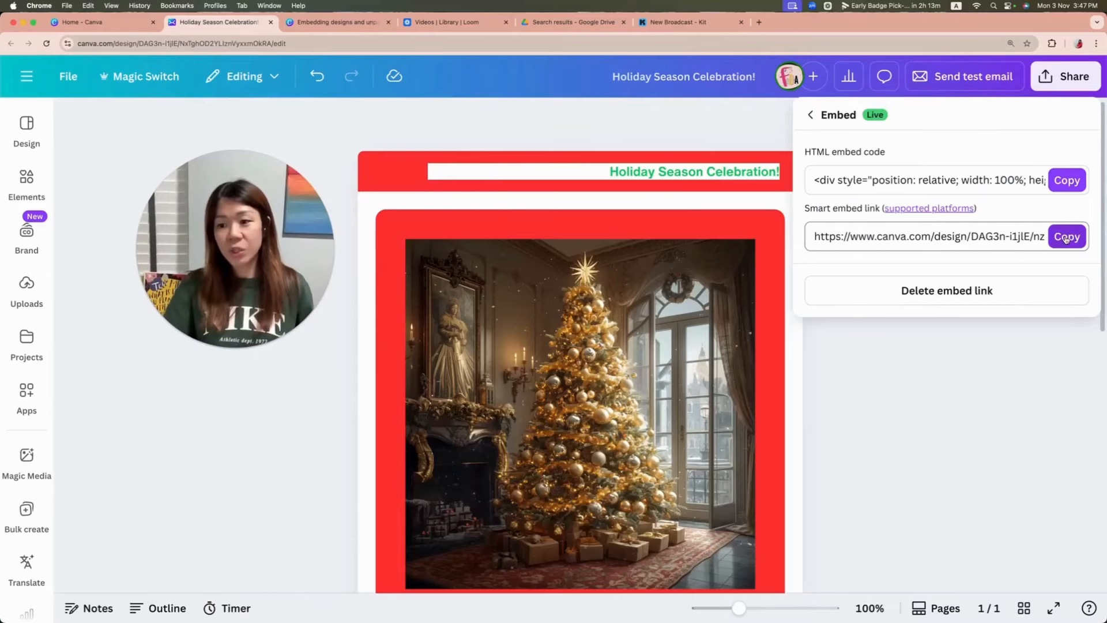
pyautogui.click(759, 23)
pyautogui.click(739, 44)
pyautogui.write('https://www.canva.com/design/DAG3n-i1jlE/nzVQNDucPJ7Dy43PkmZisw/view')
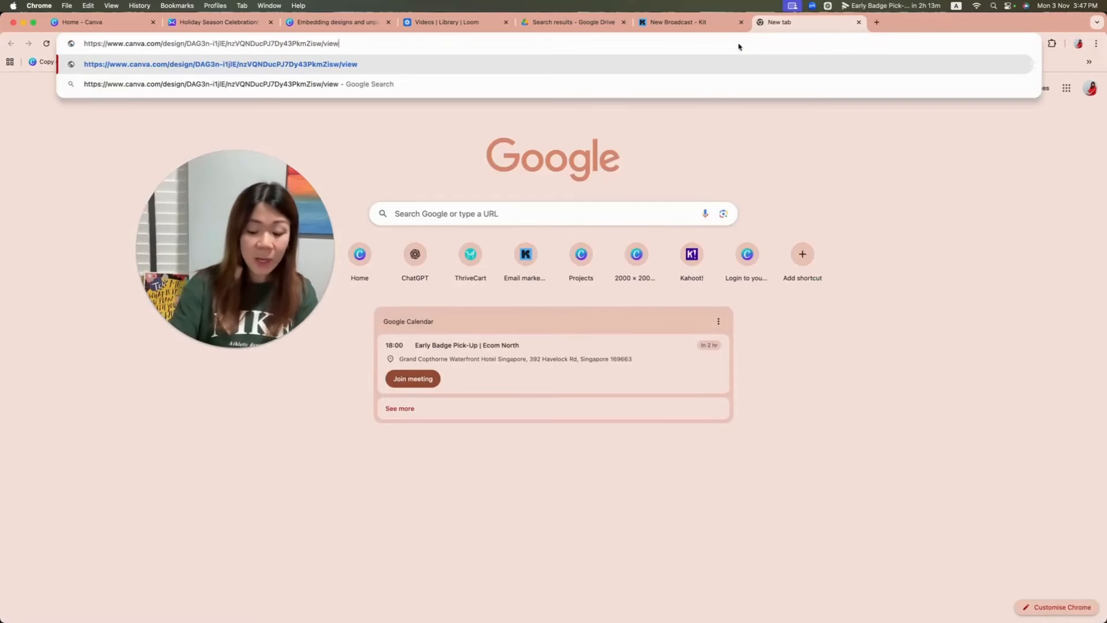
pyautogui.press('Return')
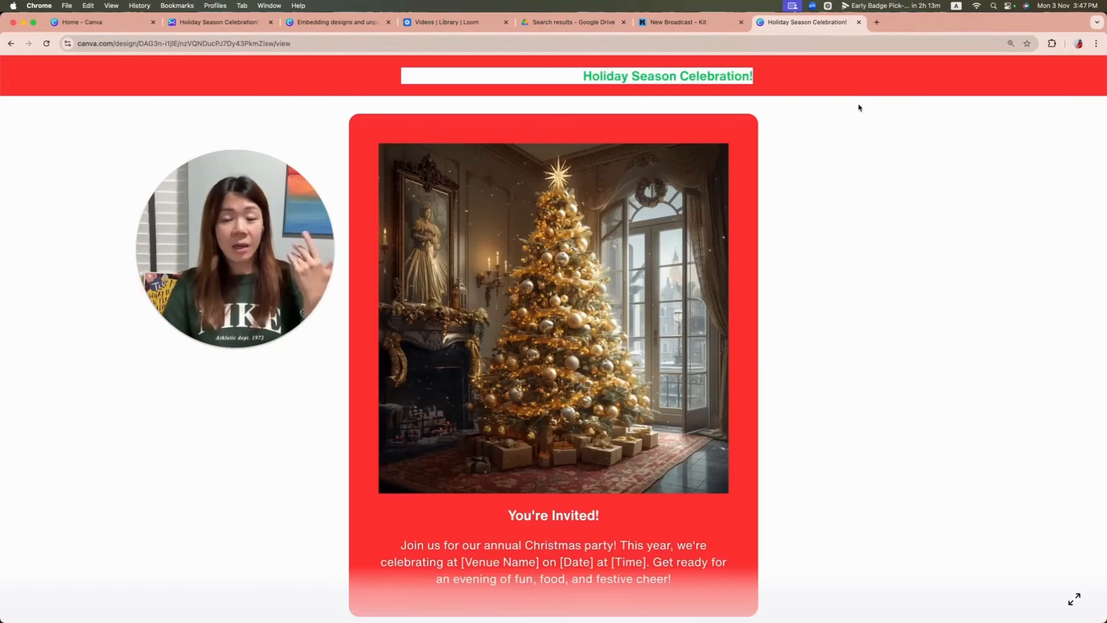
pyautogui.scroll(-10, 888, 262)
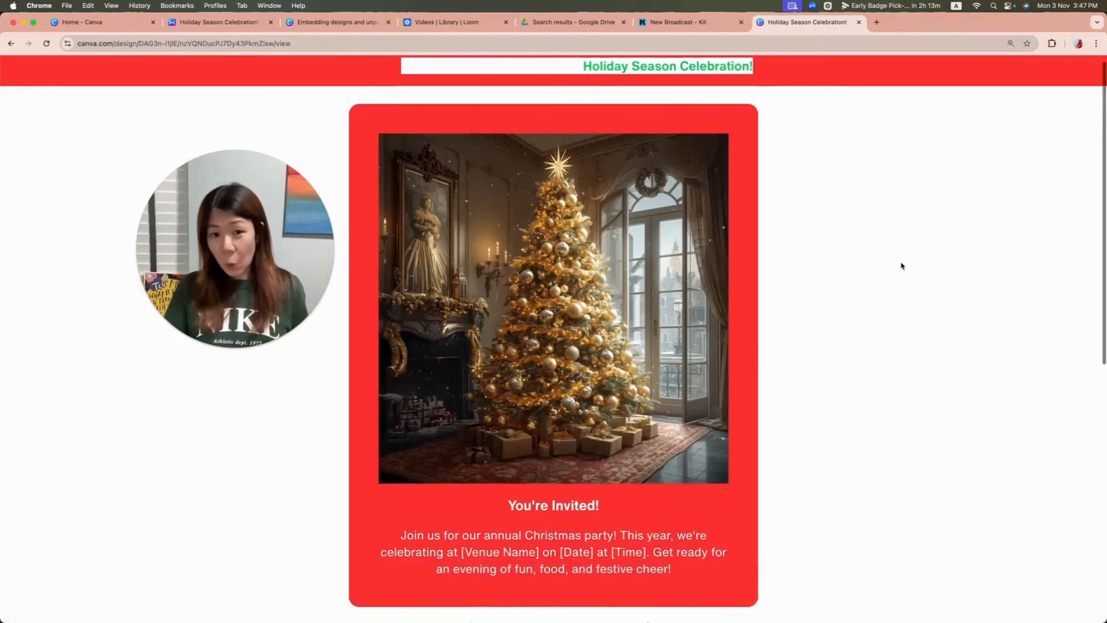
pyautogui.scroll(10, 907, 261)
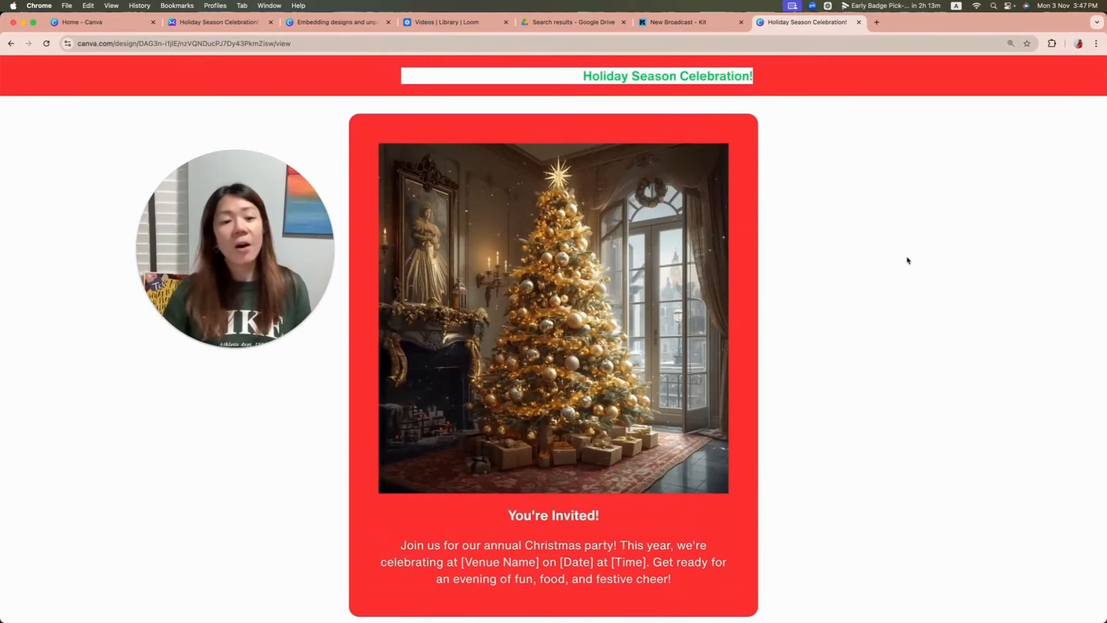
# Step: Switch back to the Kit broadcast, discard the pasted HTML code and delete the empty HTML block
pyautogui.click(695, 23)
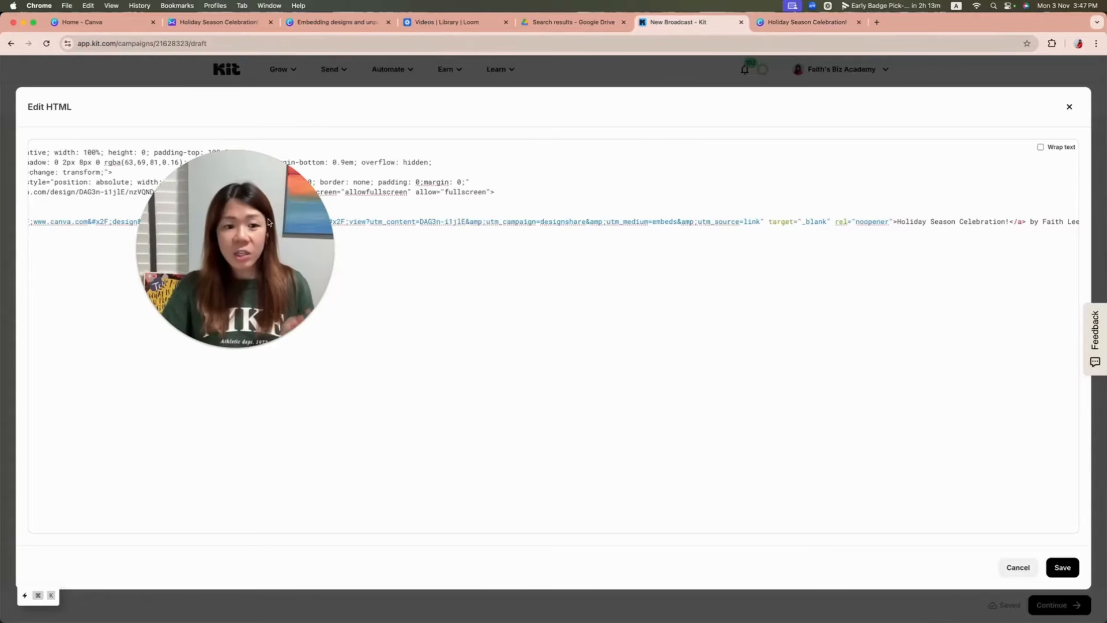
pyautogui.moveTo(220, 250); pyautogui.dragTo(502, 372)
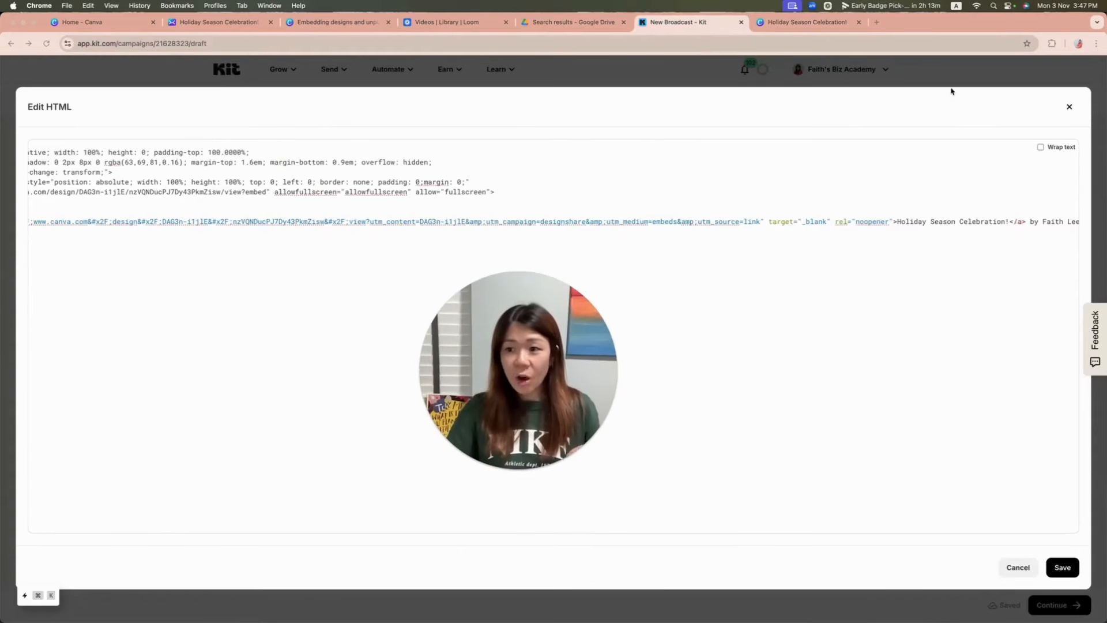
pyautogui.click(1071, 106)
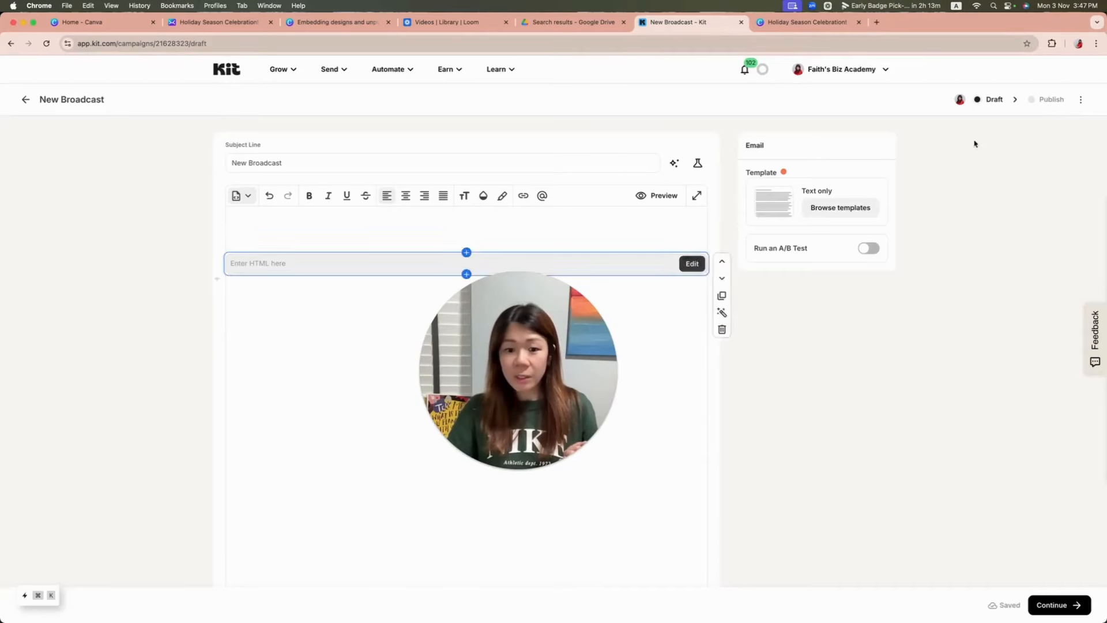
pyautogui.moveTo(535, 404); pyautogui.dragTo(117, 436)
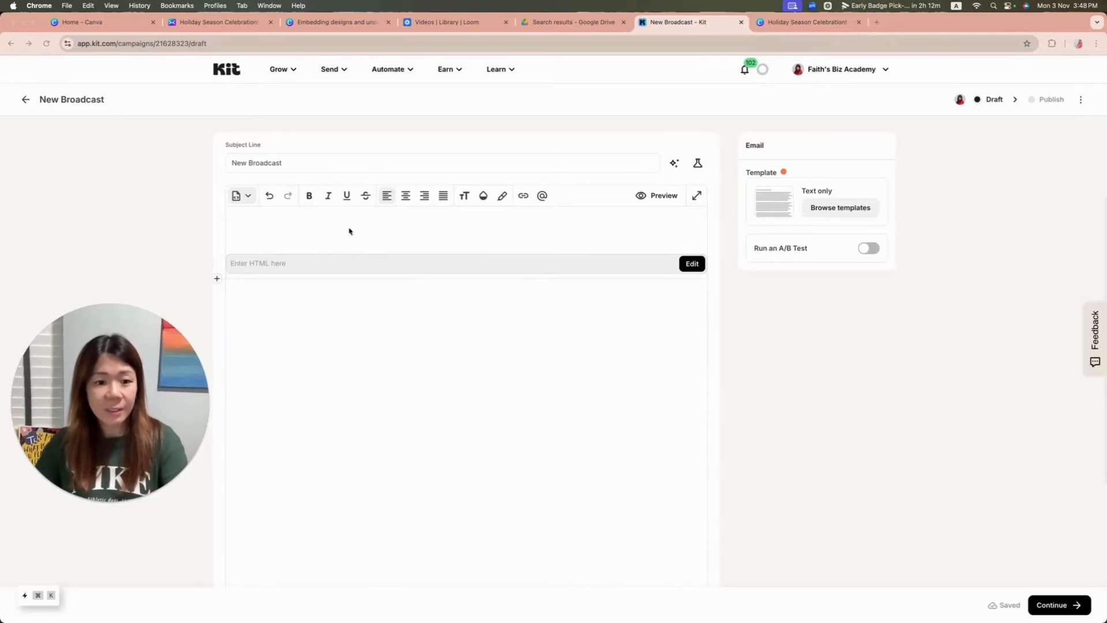
pyautogui.click(329, 265)
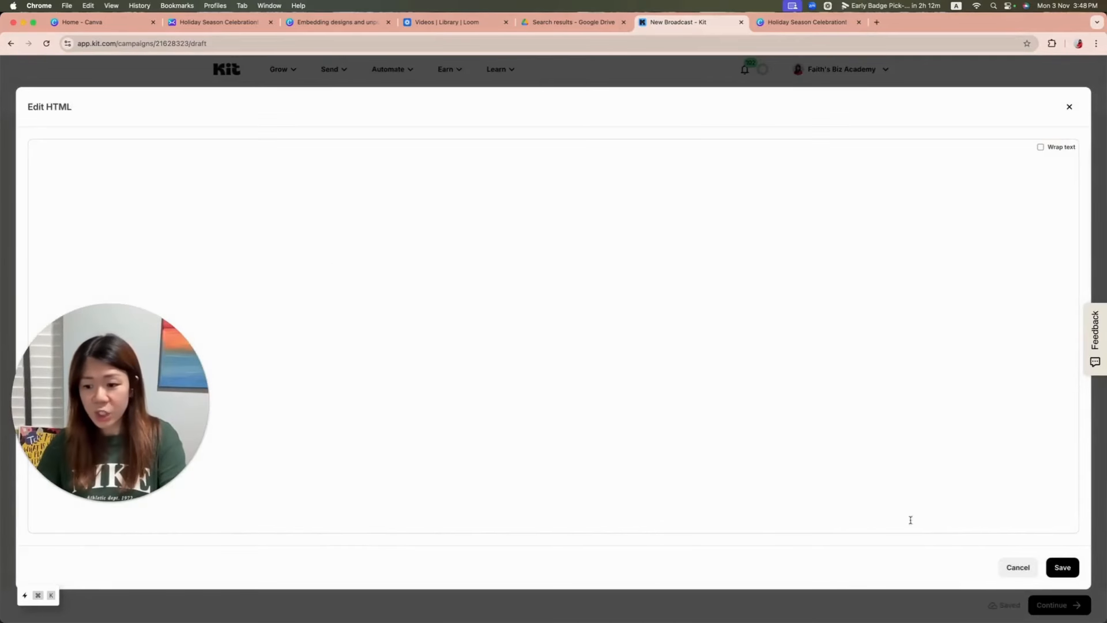
pyautogui.click(1025, 564)
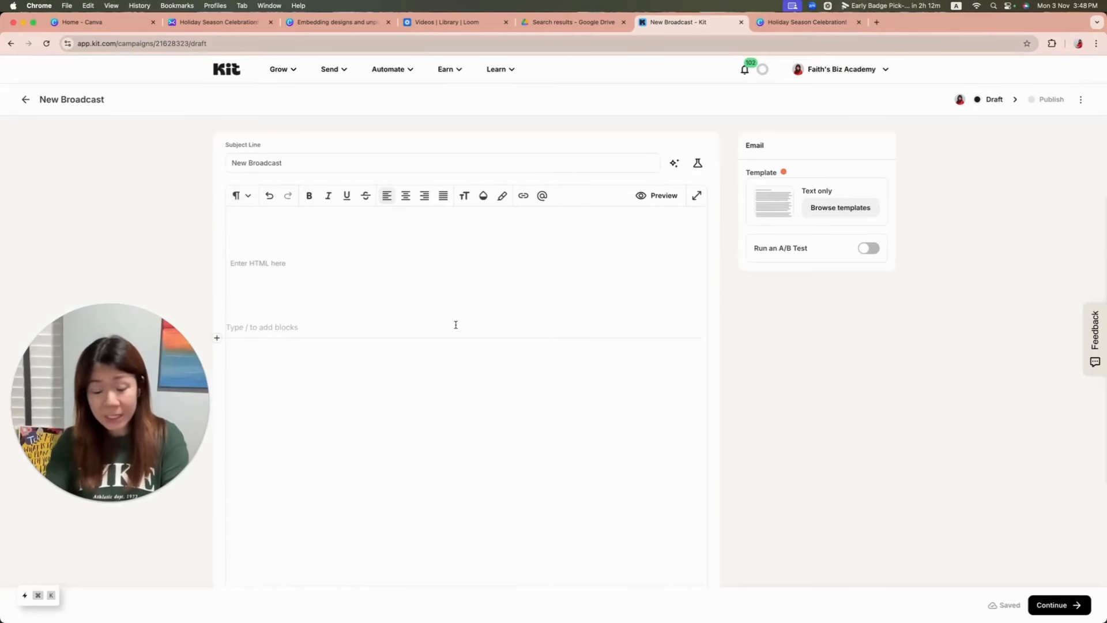
pyautogui.press('BackSpace')
pyautogui.press('BackSpace')
pyautogui.press('BackSpace')
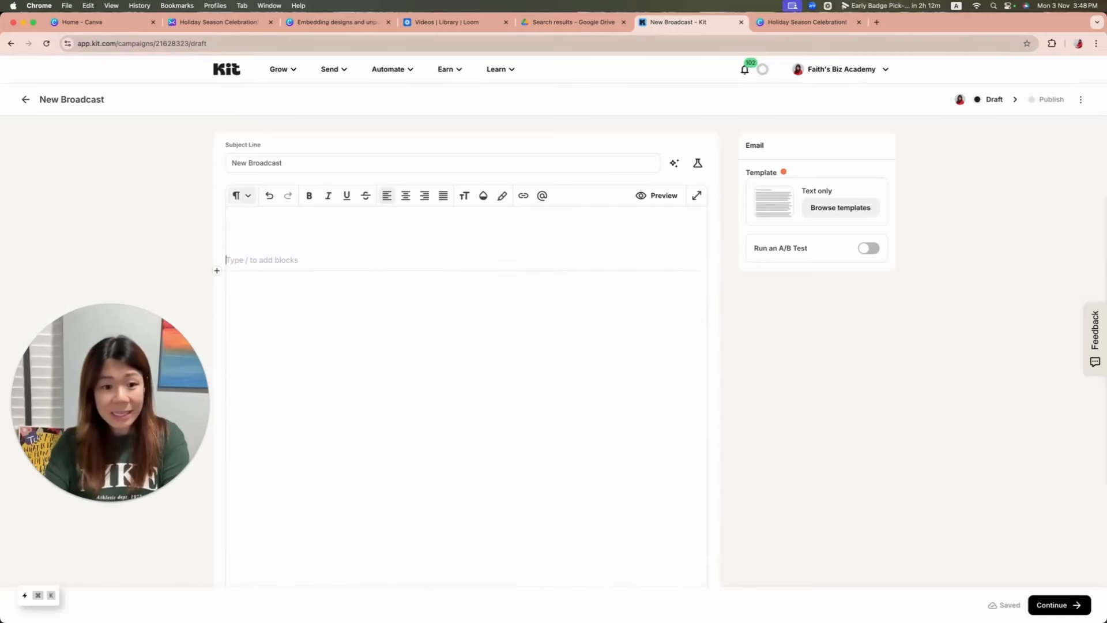
# Step: Add a button labelled "read this" to the Kit broadcast, using the copied Canva smart embed link as its URL
pyautogui.click(216, 273)
pyautogui.click(322, 413)
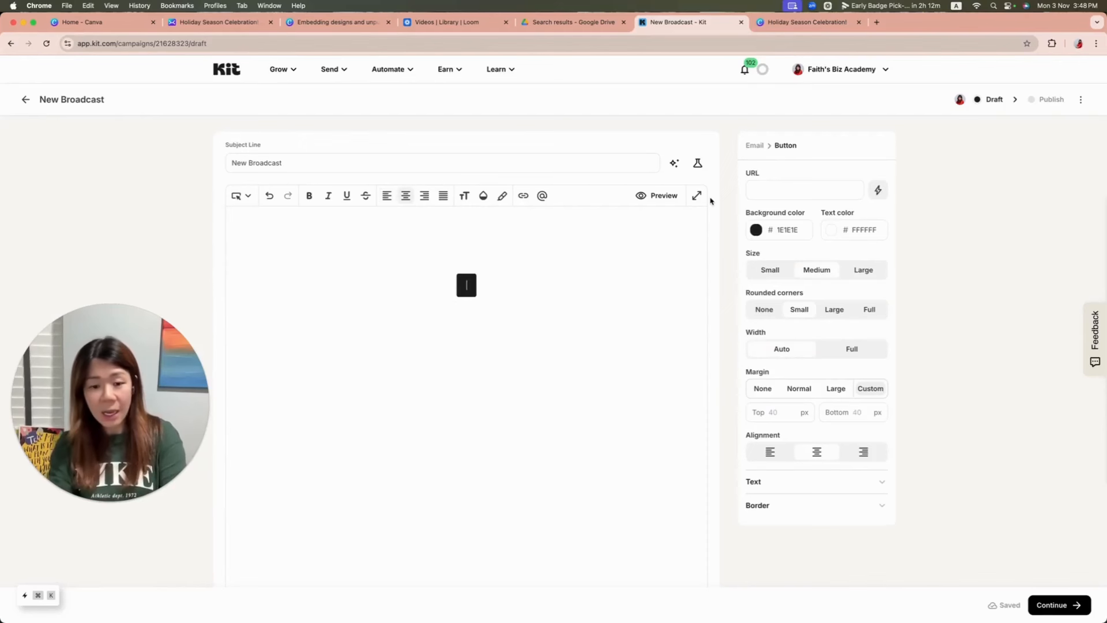
pyautogui.write('read this')
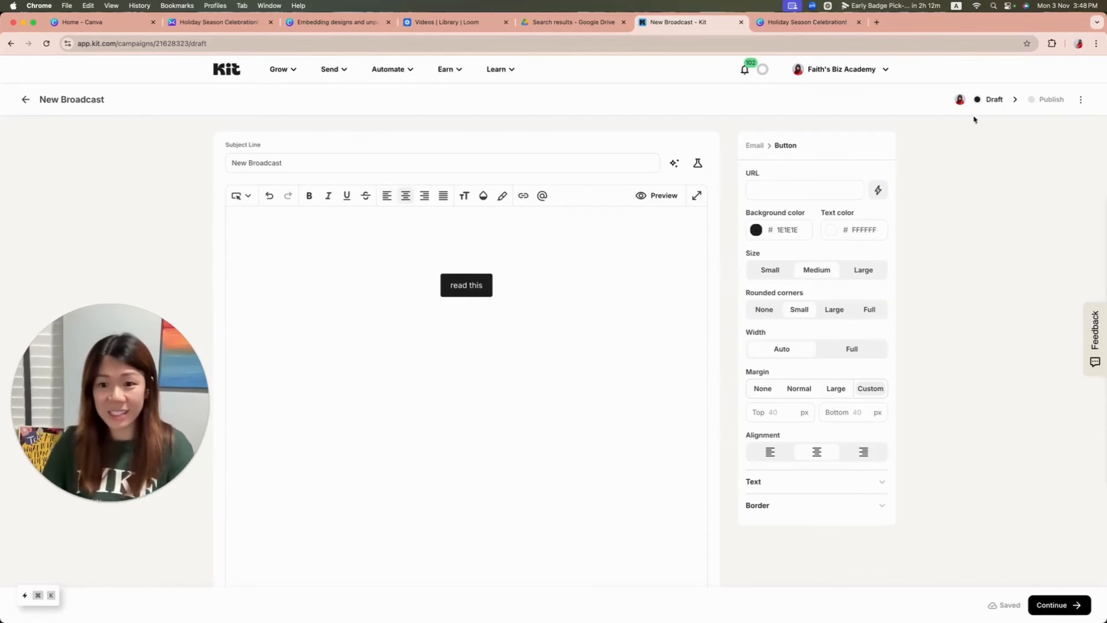
pyautogui.click(824, 194)
pyautogui.press('super+v')
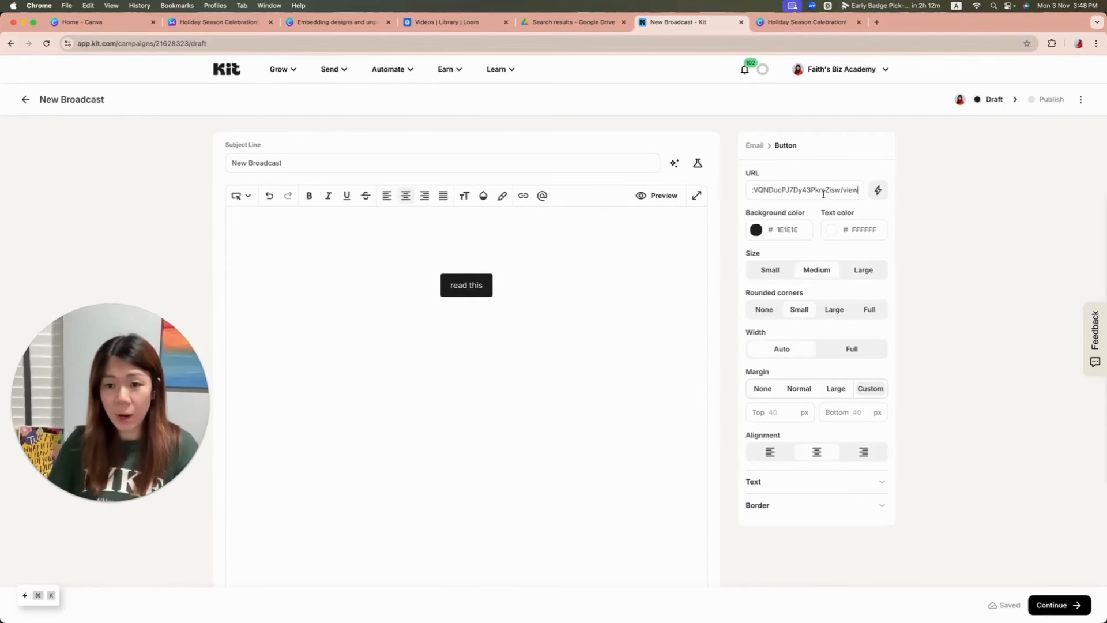
# Step: Preview the broadcast and follow the "read this" button to check its link destination
pyautogui.click(562, 337)
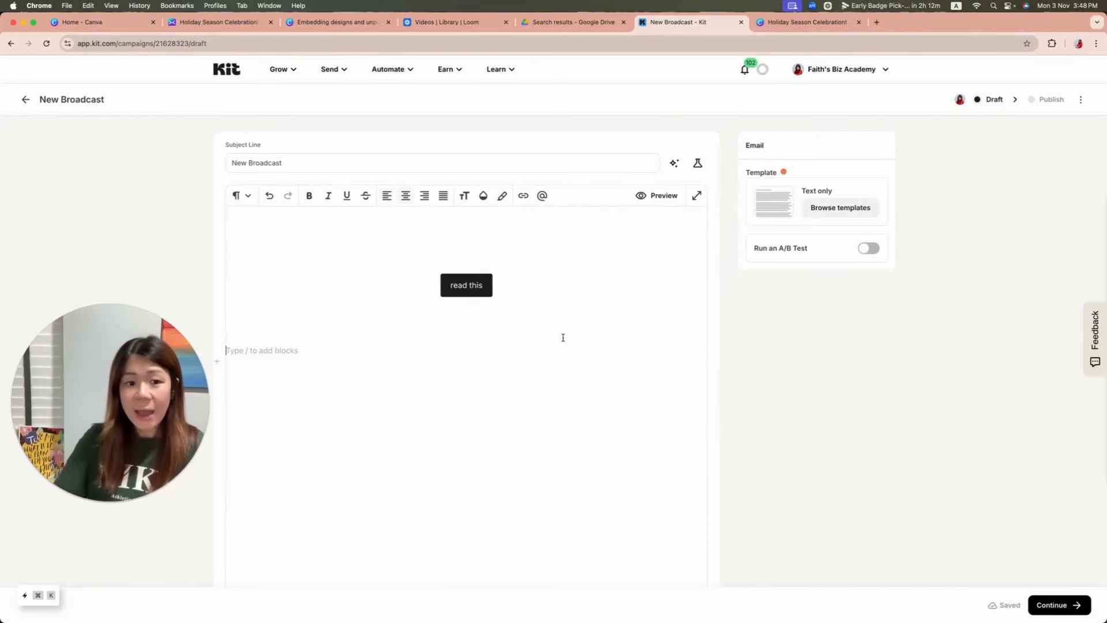
pyautogui.click(650, 195)
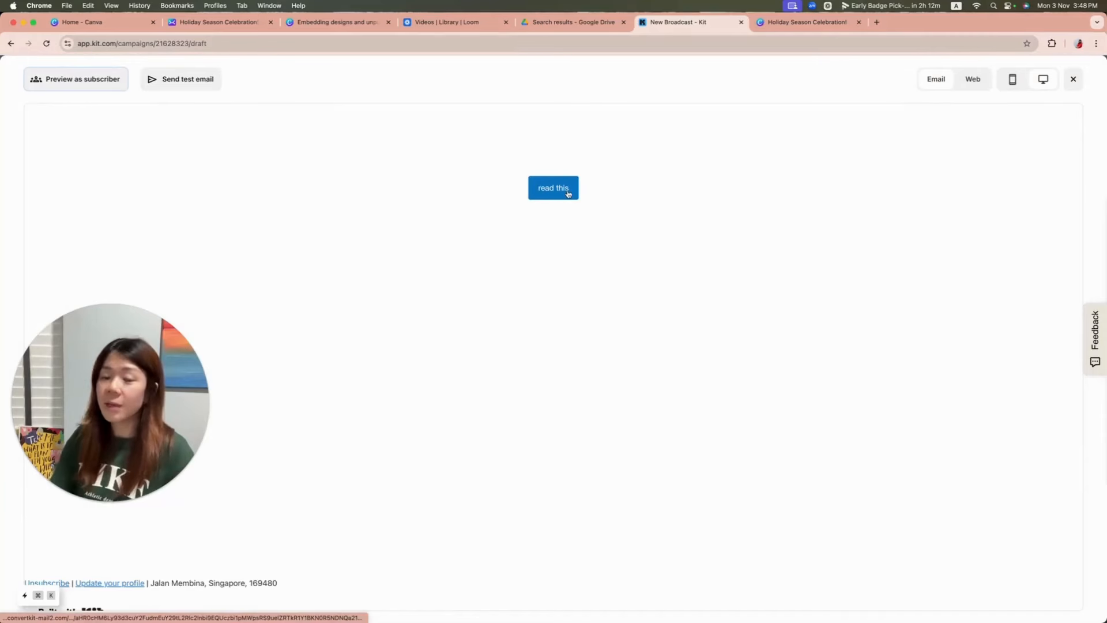
pyautogui.click(568, 194)
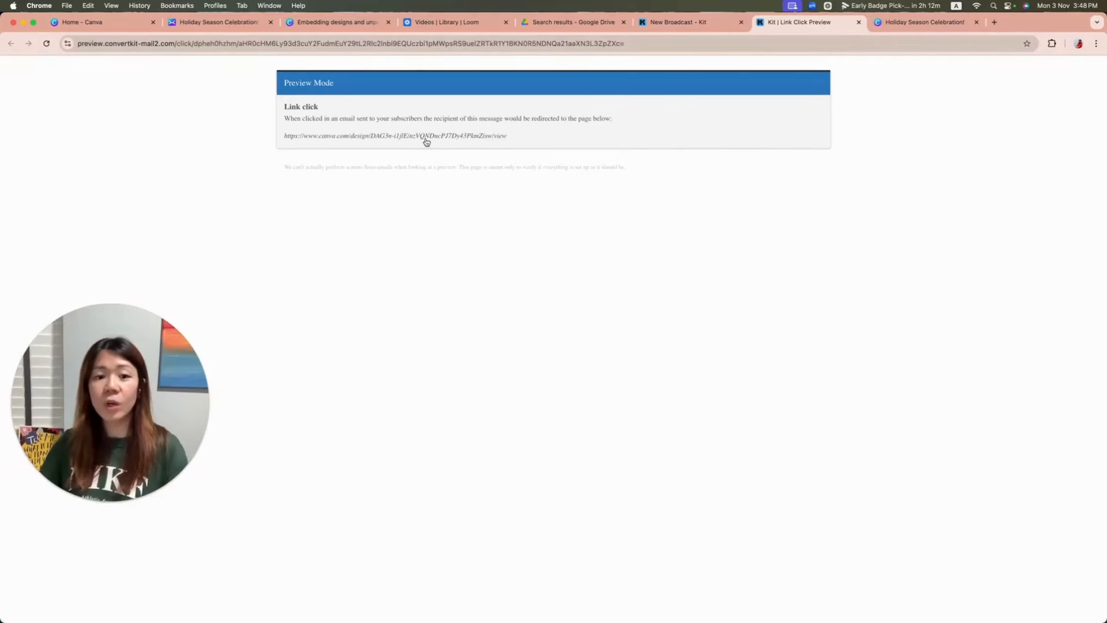
# Step: Open the link destination from the Kit link preview and review the published Christmas party email from header to RSVP section
pyautogui.click(426, 140)
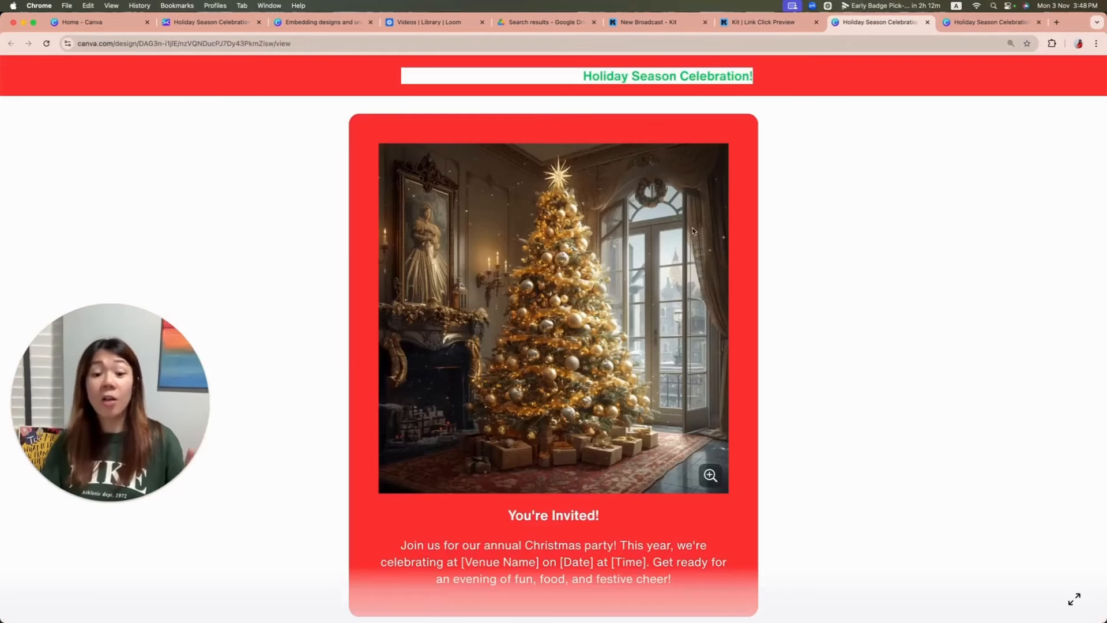
pyautogui.scroll(-5, 940, 312)
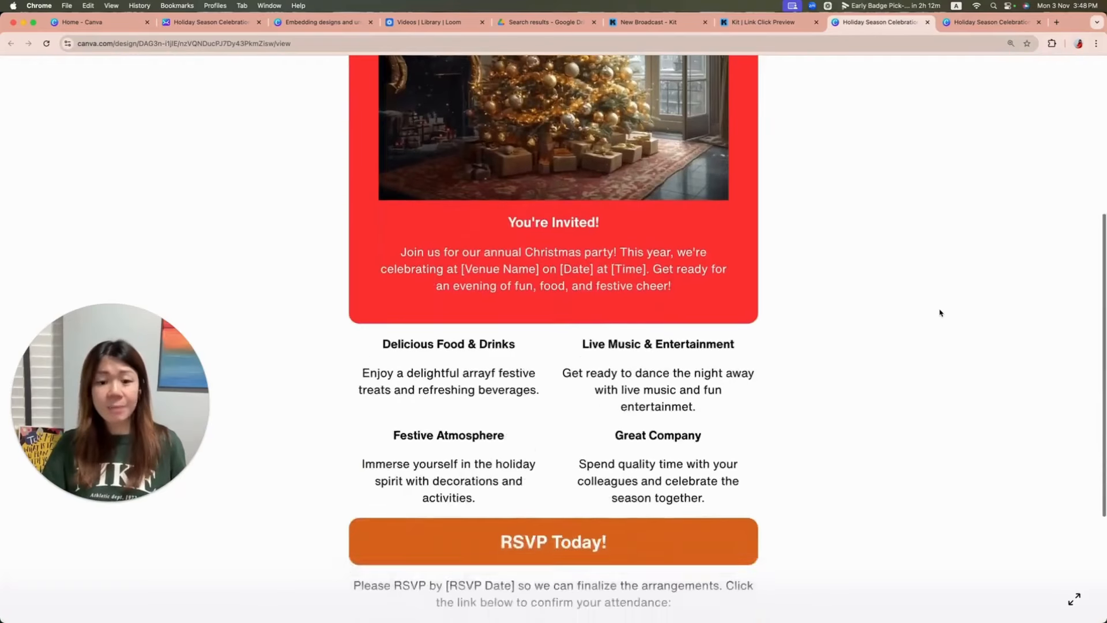
pyautogui.scroll(-3, 940, 313)
pyautogui.scroll(10, 940, 312)
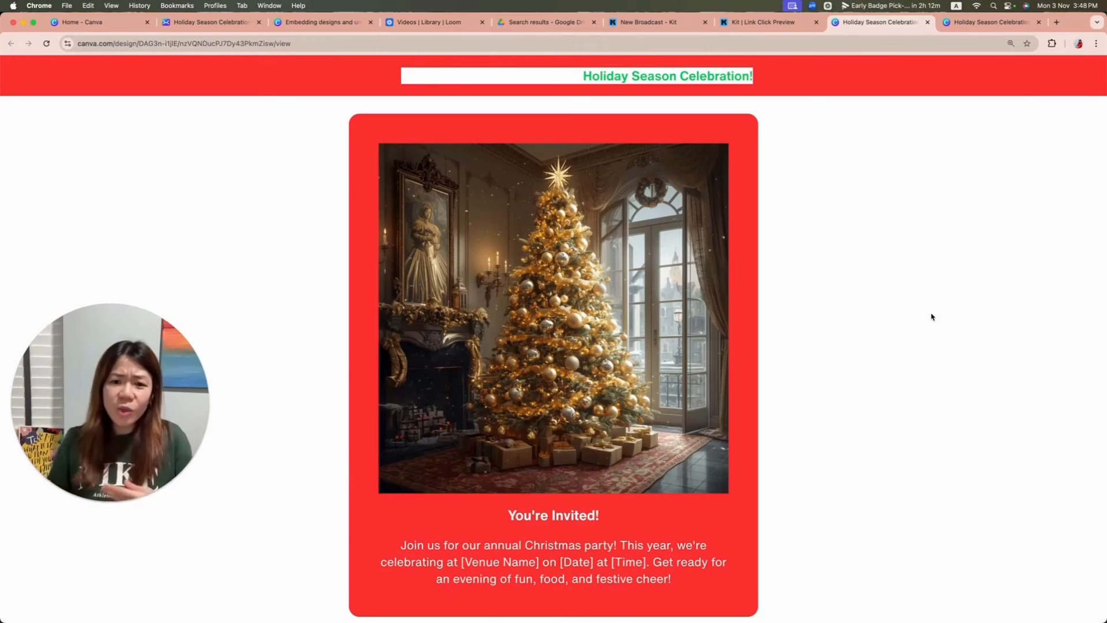
pyautogui.scroll(-5, 922, 312)
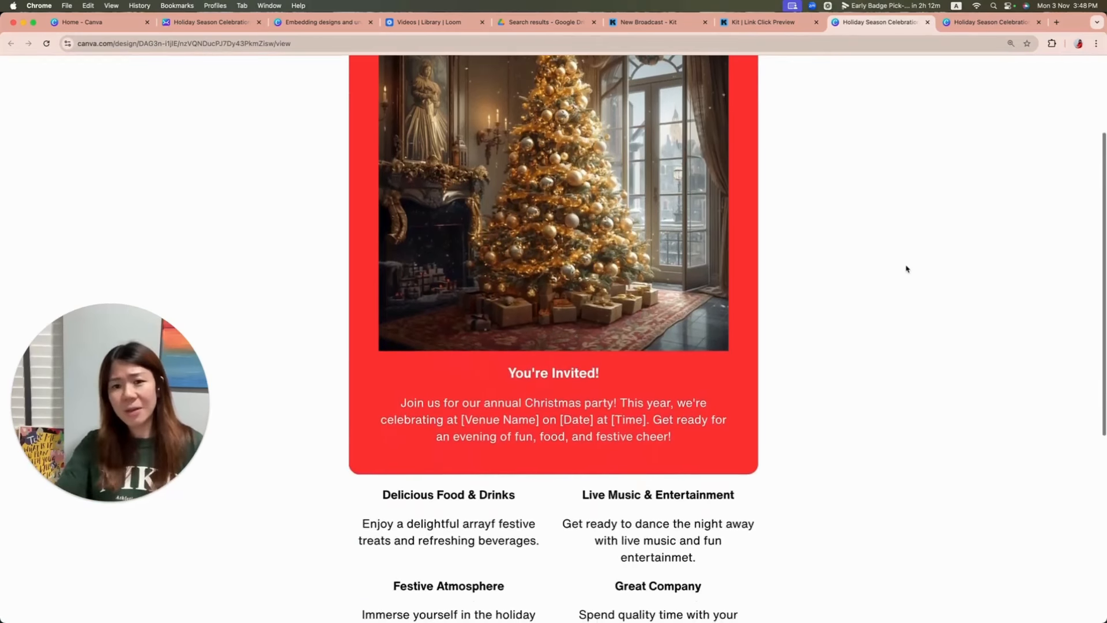
pyautogui.scroll(5, 908, 267)
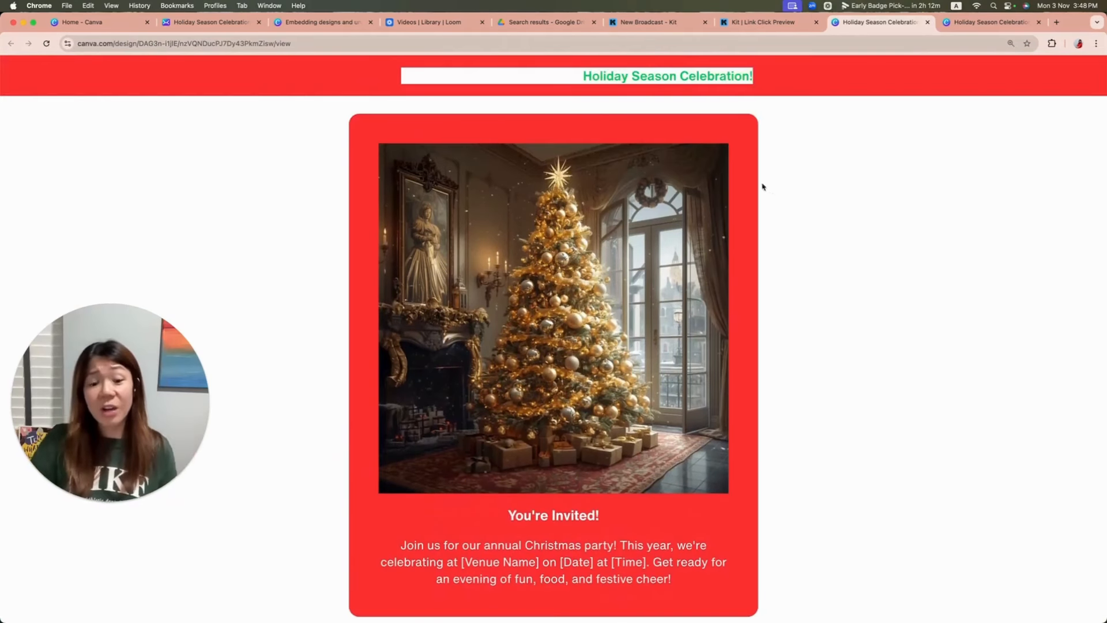
pyautogui.scroll(-5, 838, 217)
pyautogui.scroll(5, 837, 217)
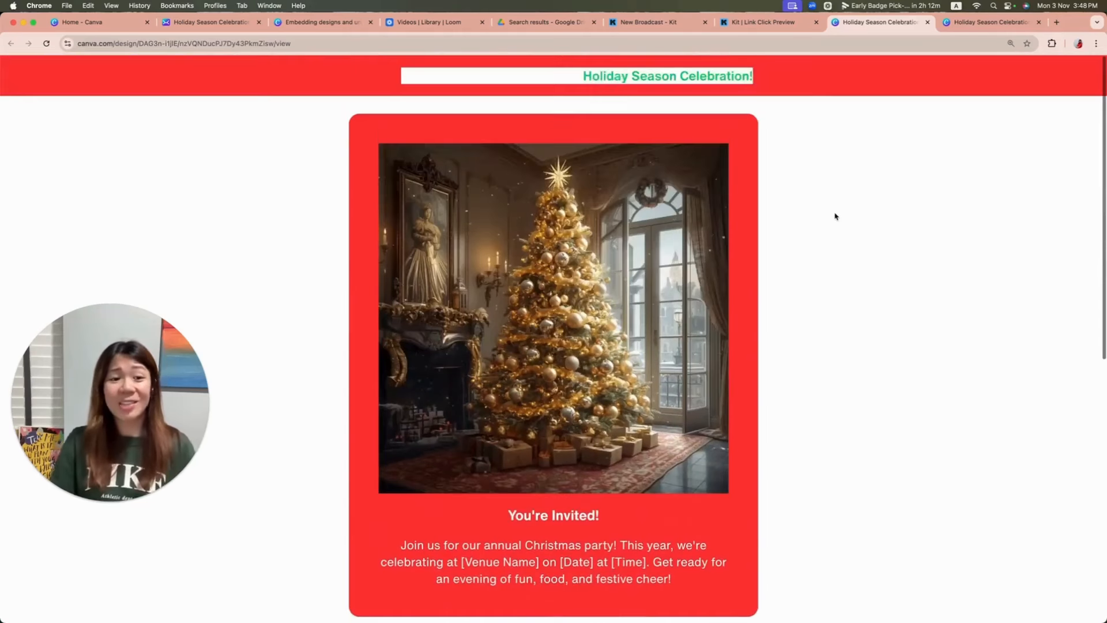
pyautogui.scroll(-1, 836, 217)
# Step: Return to the Holiday Season Celebration design in the Canva editor and go from its embed settings back to the main sharing options
pyautogui.click(779, 23)
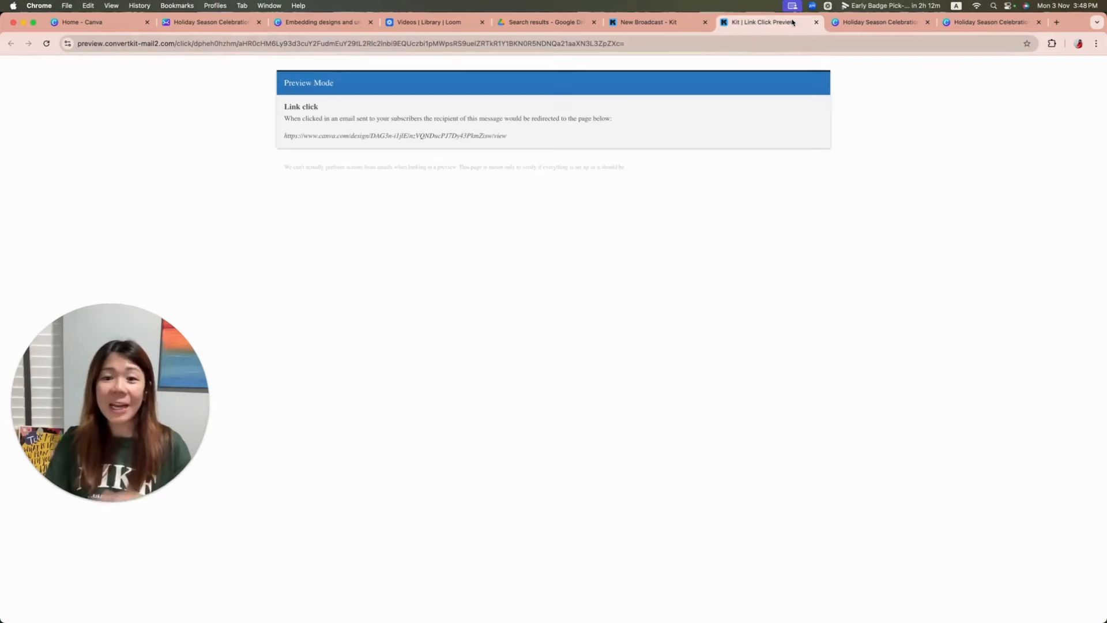
pyautogui.click(648, 24)
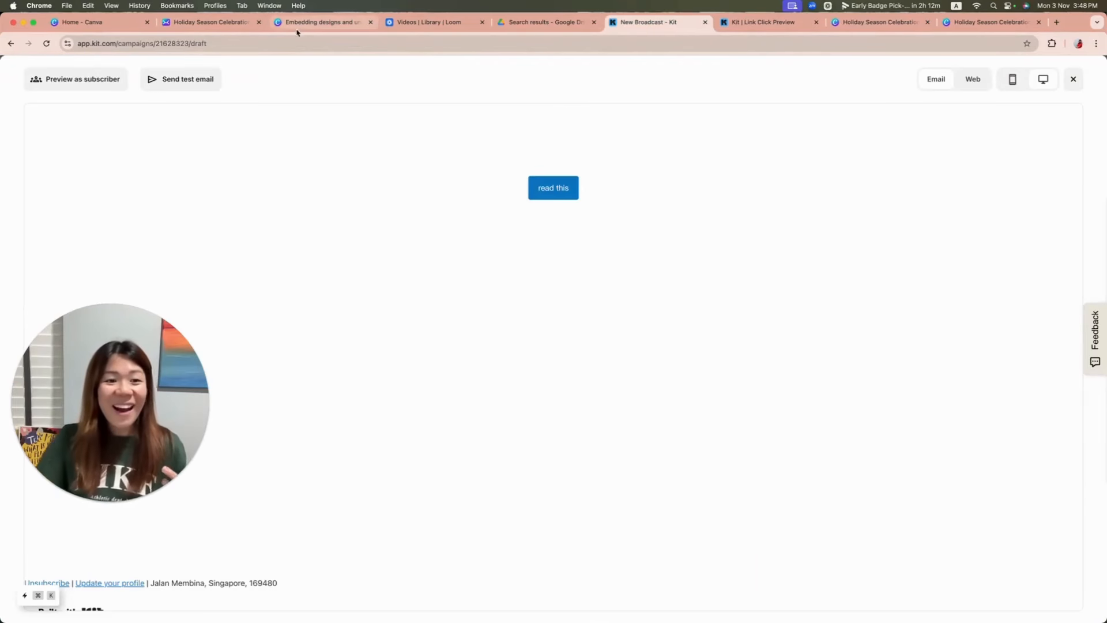
pyautogui.click(317, 26)
pyautogui.click(208, 27)
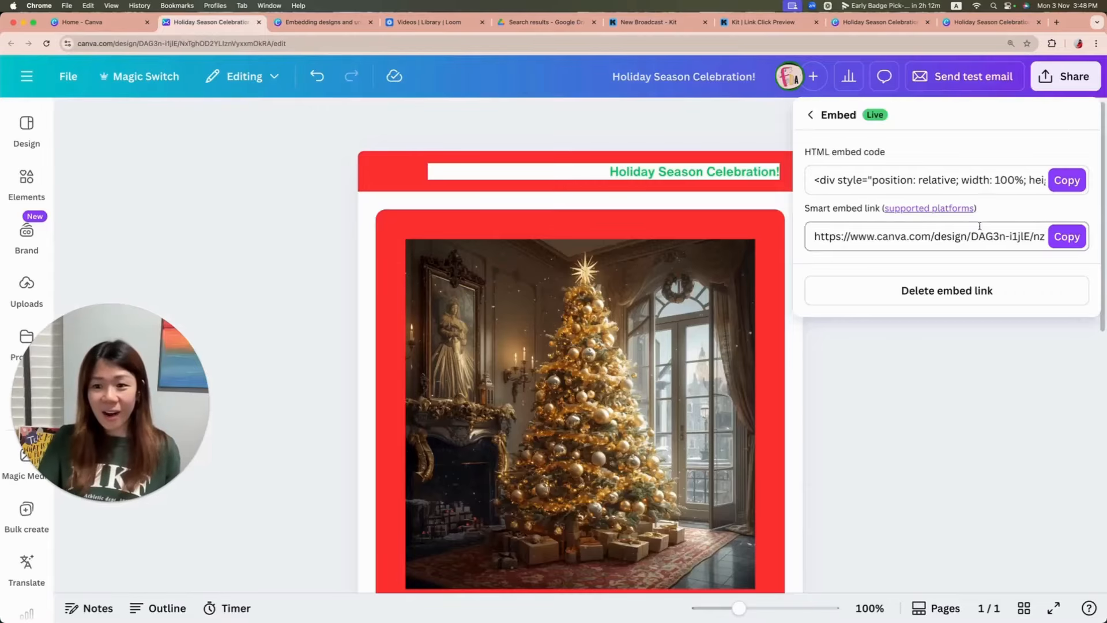
pyautogui.click(1062, 80)
pyautogui.click(1064, 77)
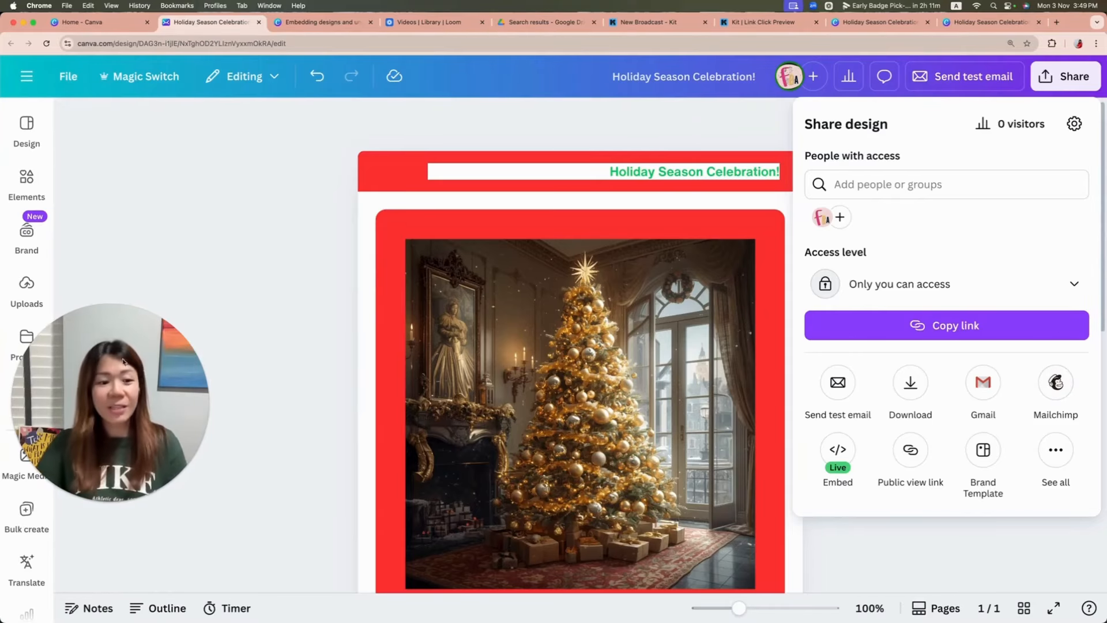
pyautogui.moveTo(122, 362); pyautogui.dragTo(236, 233)
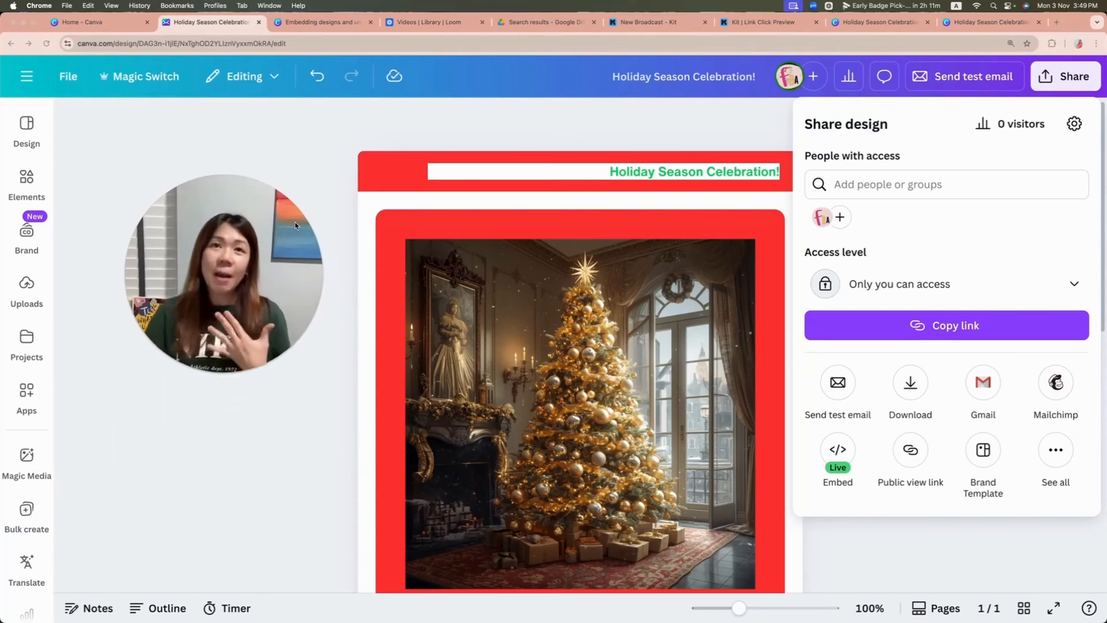